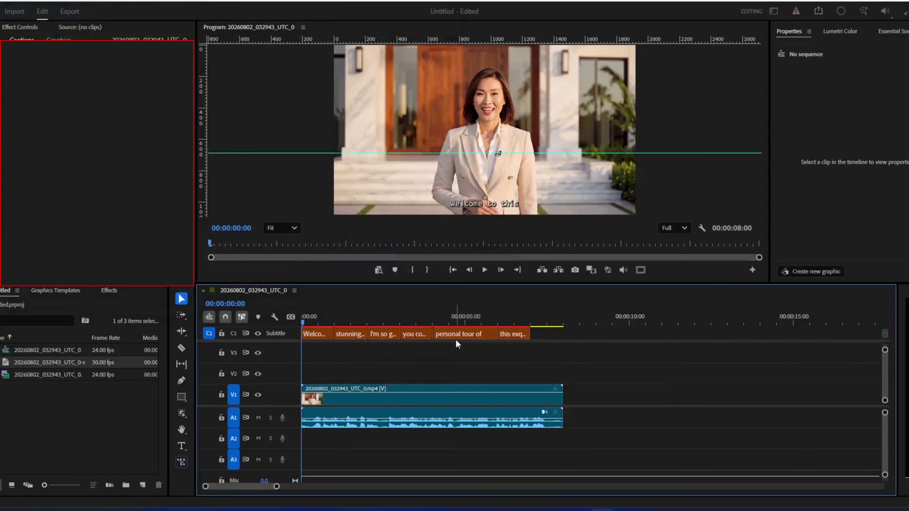
Enlarge the font size of all captions on the subtitle track and upgrade them to graphics
key(ctrl+a)
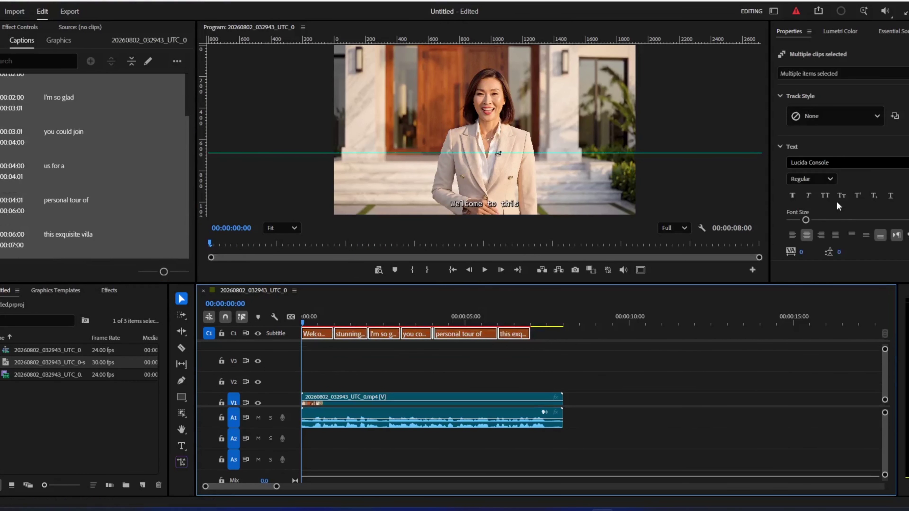
drag(840, 220, 847, 222)
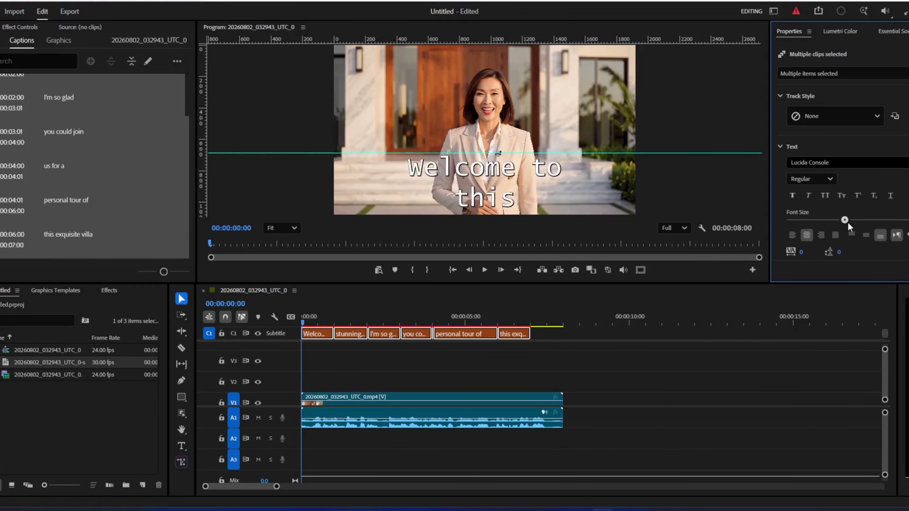
click(20, 27)
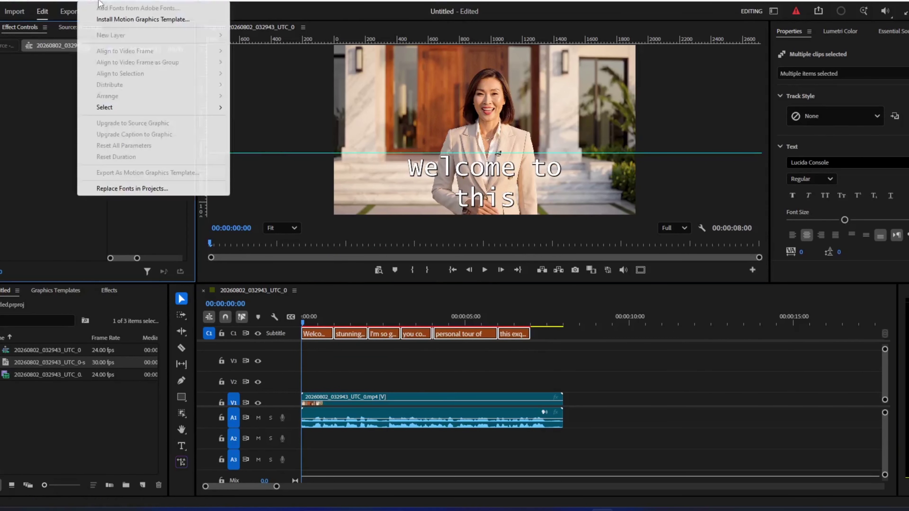
key(alt+g)
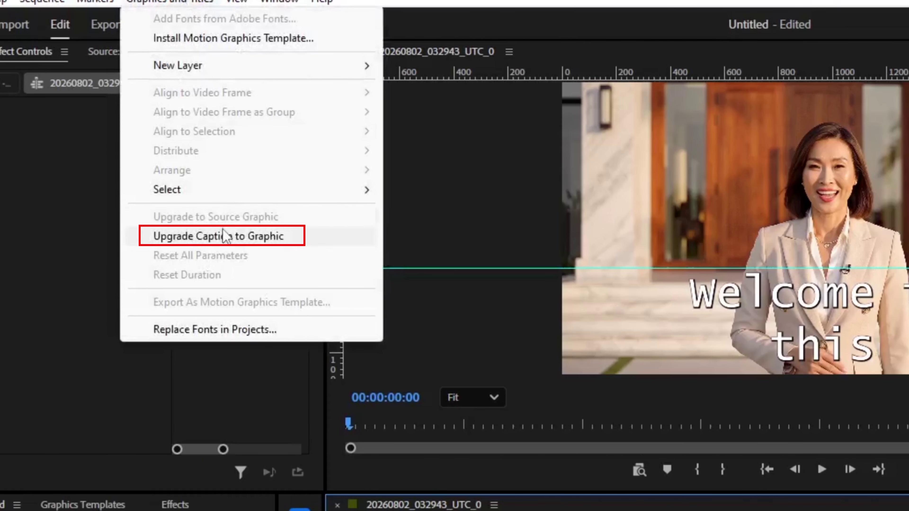
click(140, 137)
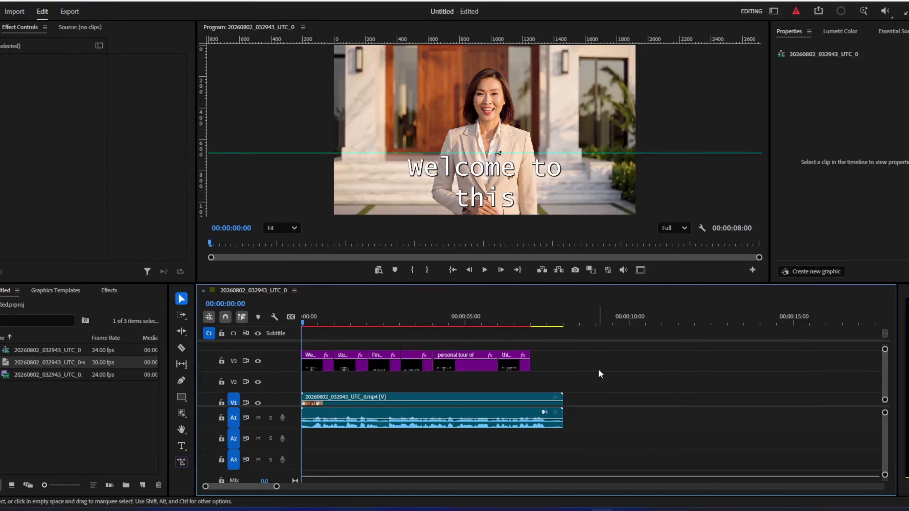
Change the fill colour of all caption graphics on V3 to bright lime green
drag(571, 376, 301, 349)
click(30, 29)
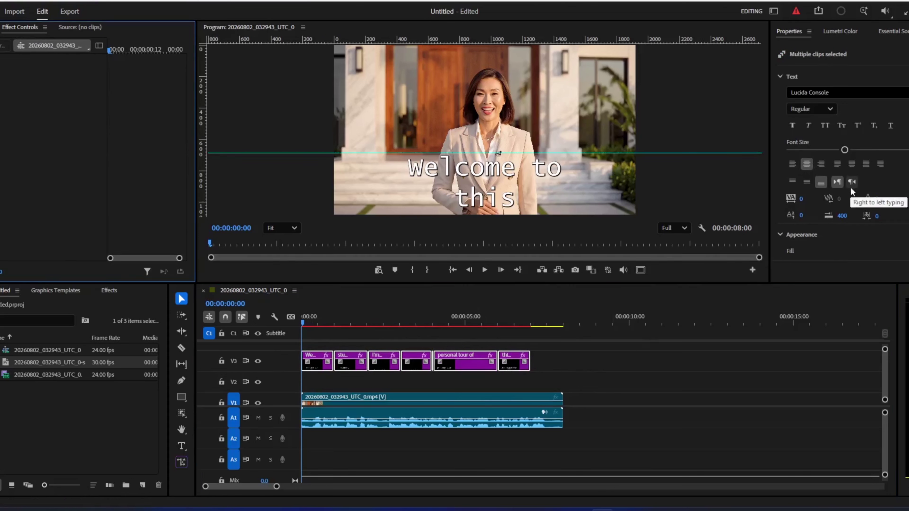
scroll(850, 187, down, 3)
click(808, 216)
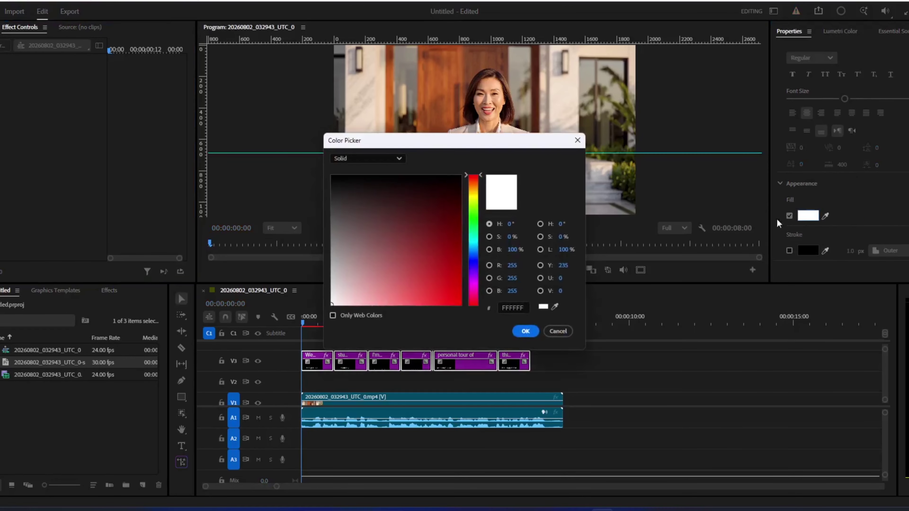
click(460, 258)
click(474, 205)
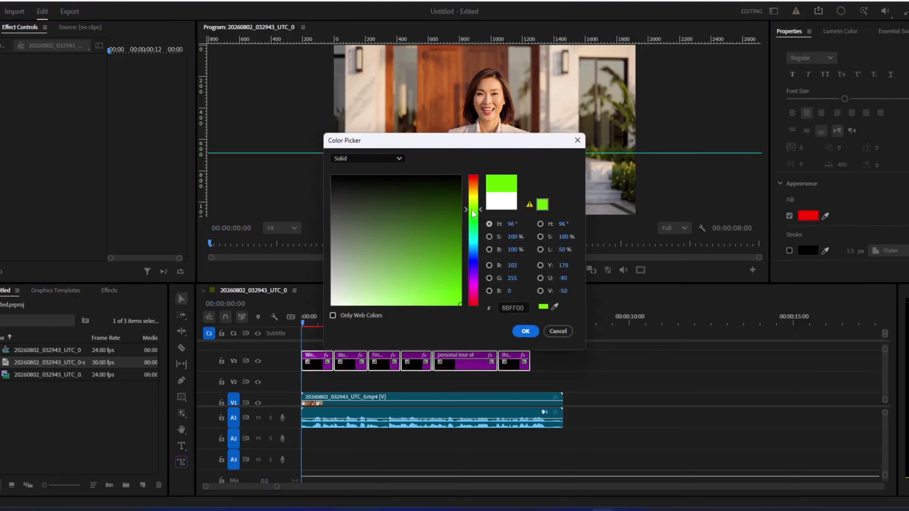
click(525, 331)
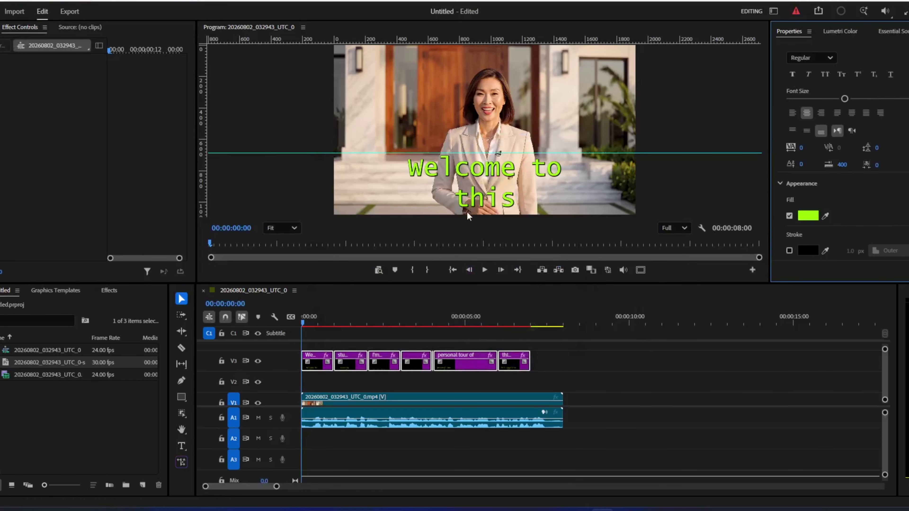
click(617, 354)
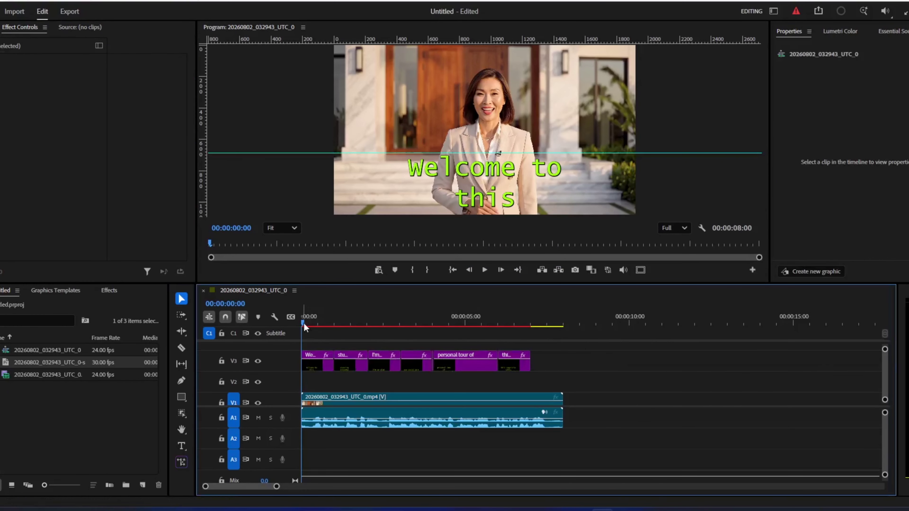
Open the BadFX extension and add the Words Scale 02 text template on V2 at the start of the sequence
drag(304, 323, 303, 320)
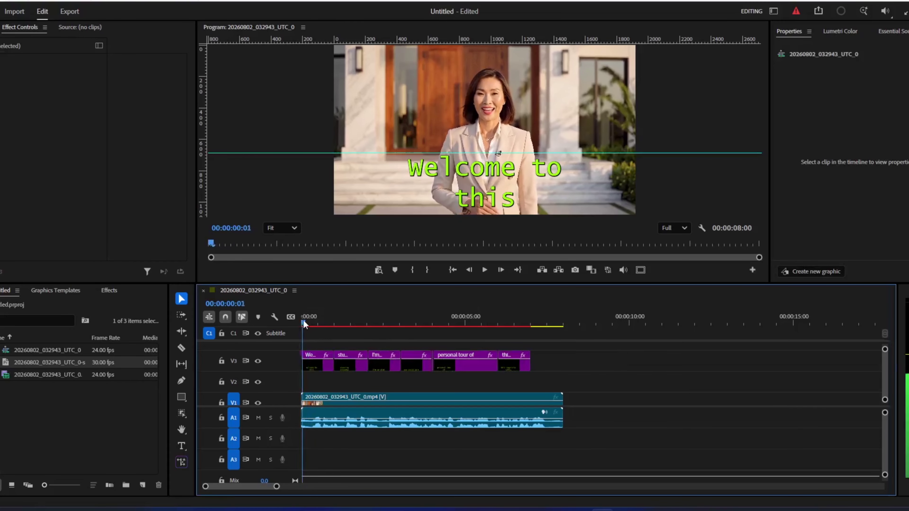
click(314, 364)
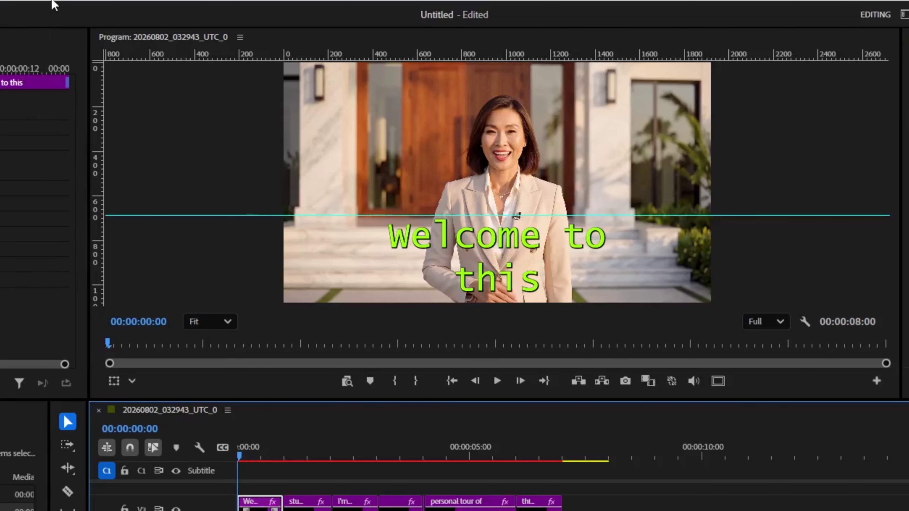
click(53, 4)
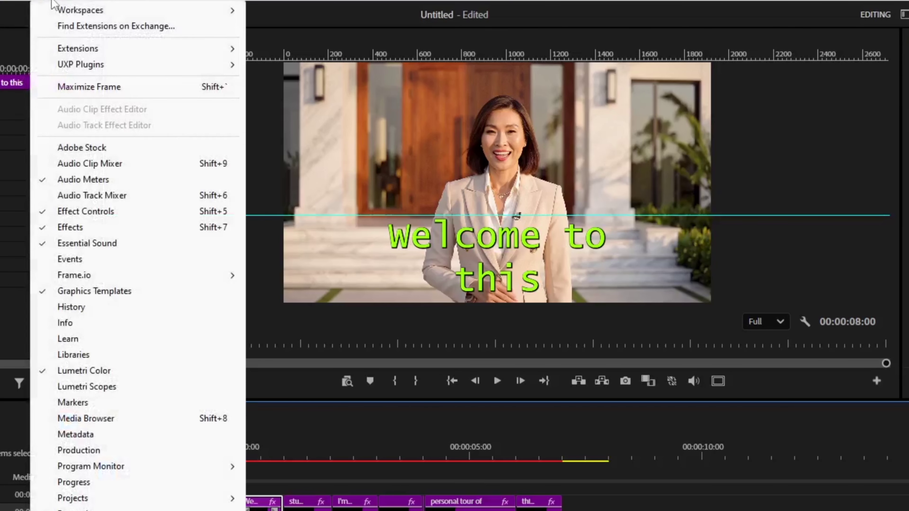
mouse_move(168, 49)
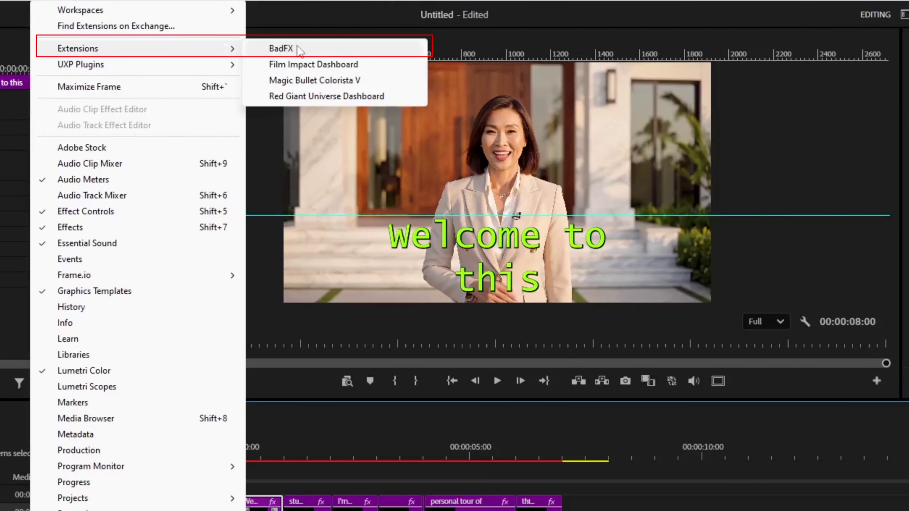
click(298, 48)
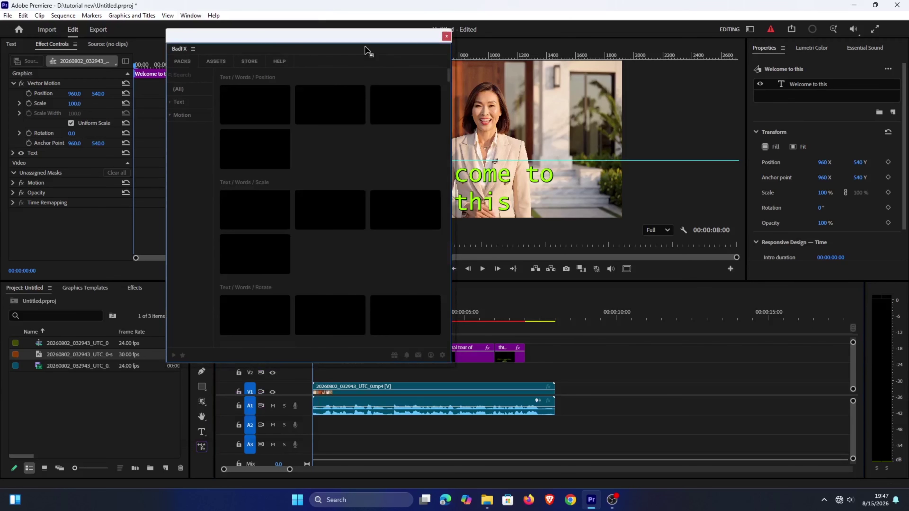
drag(353, 36, 745, 39)
click(714, 221)
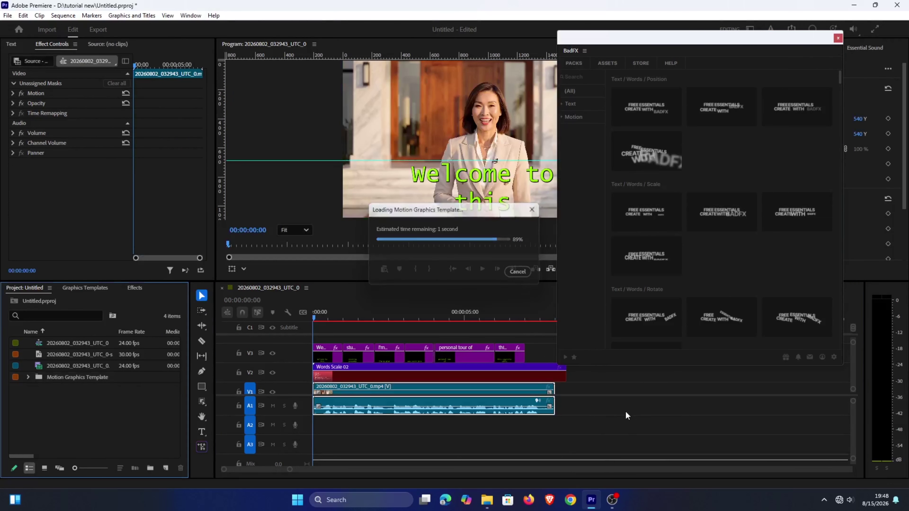
Trim the Words Scale 02 clip to the first caption's length, and narrow the BadFX panel and move it away from the clip properties
click(631, 436)
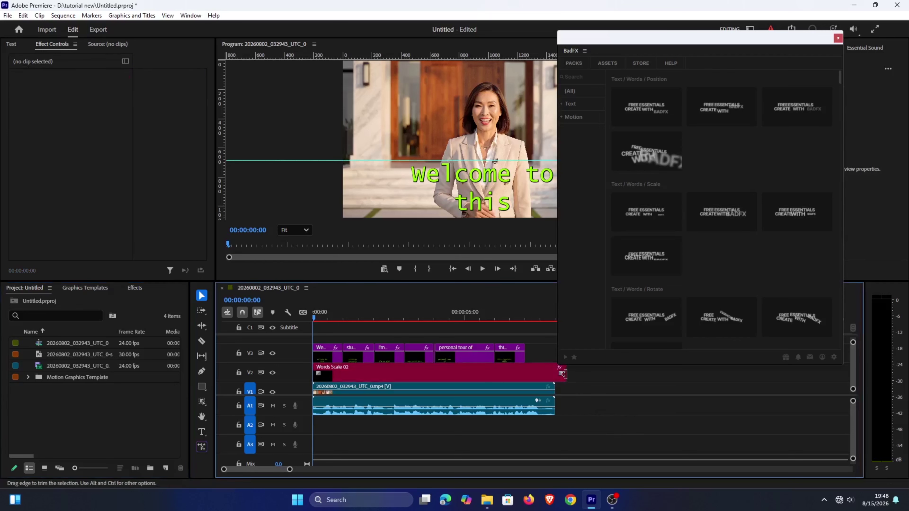
drag(563, 373, 340, 375)
click(326, 373)
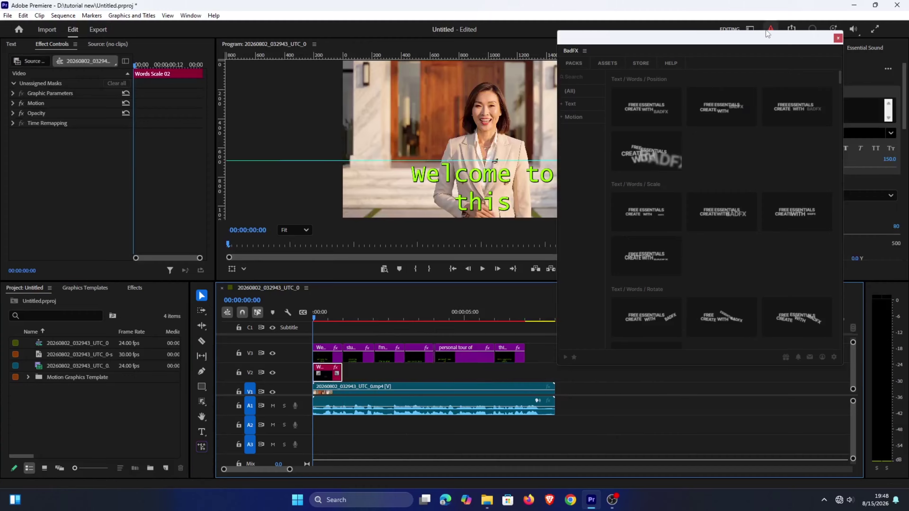
drag(843, 121, 670, 121)
drag(608, 38, 190, 37)
Split the Words Scale 02 clip on V2 into three segments with the Razor tool
click(201, 341)
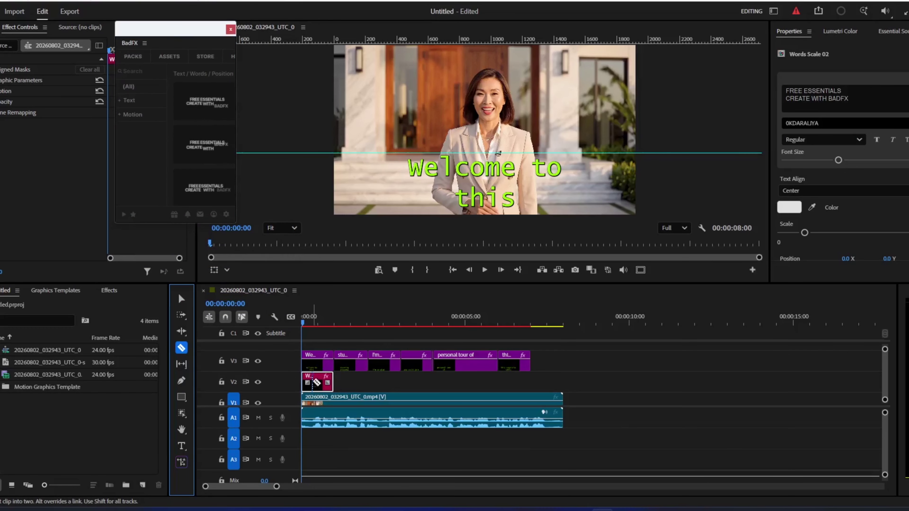
click(315, 382)
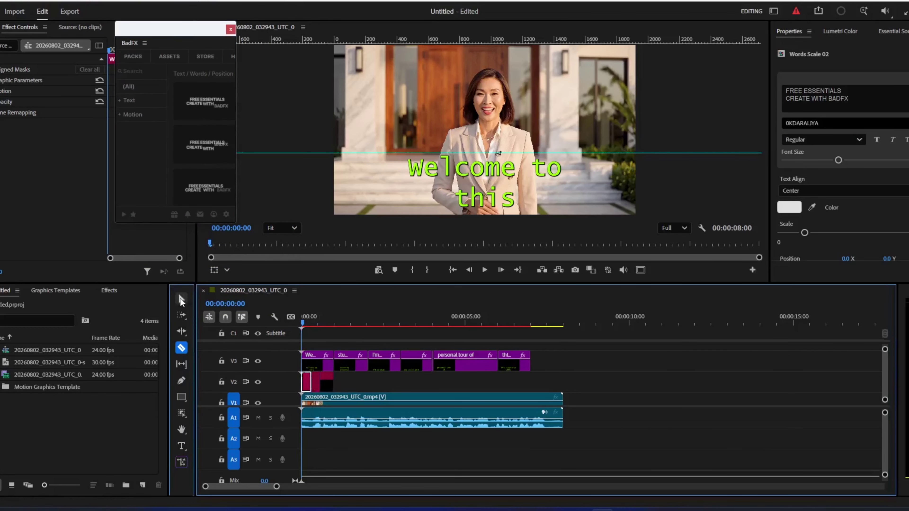
click(181, 299)
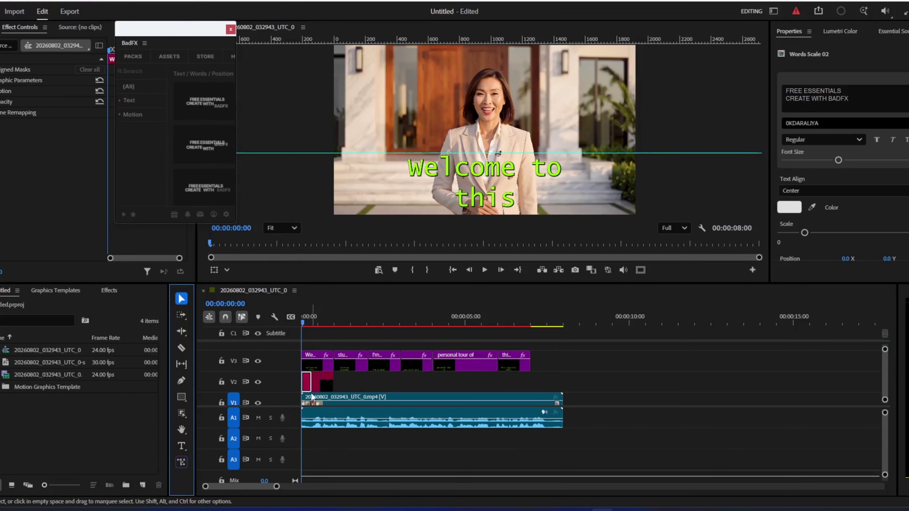
Cut the words "to this" from the first caption graphic, leaving only "Welcome"
click(182, 446)
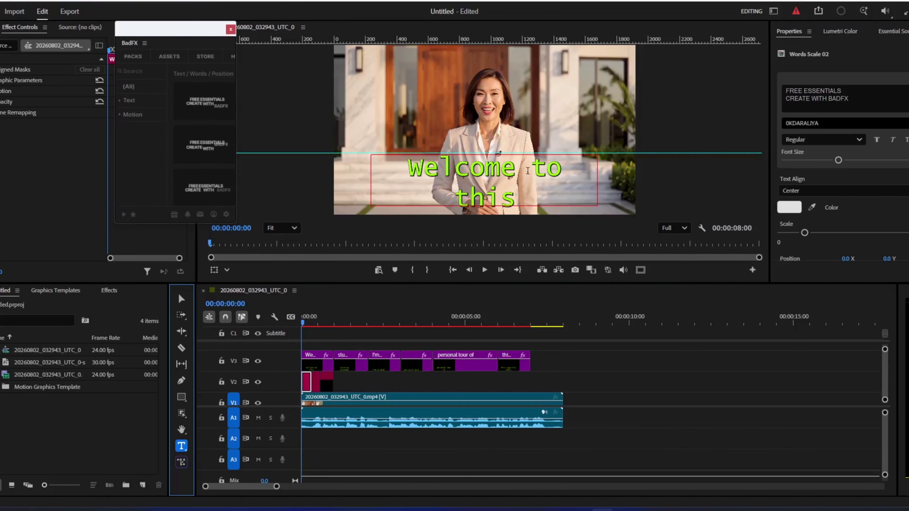
click(528, 171)
click(542, 175)
key(shift+Right)
key(shift+Right)
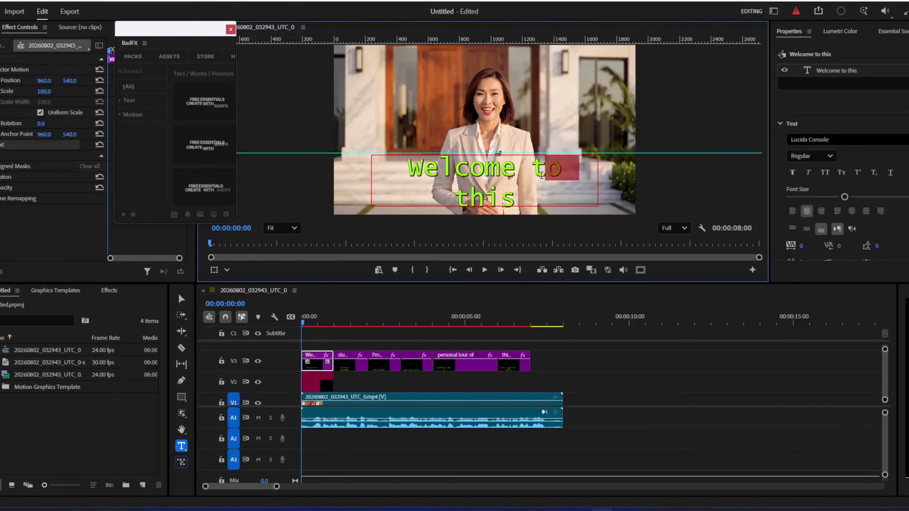
drag(542, 175, 580, 196)
key(ctrl+c)
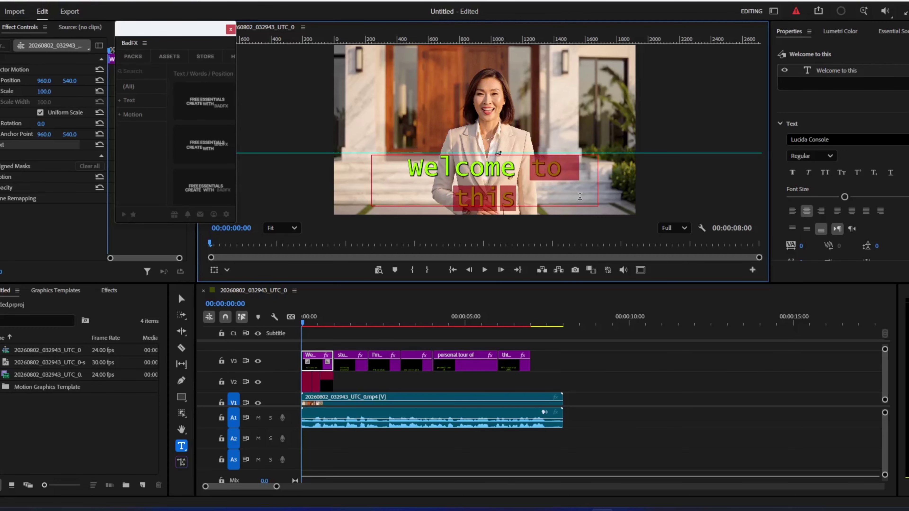
key(BackSpace)
Replace the placeholder text of the middle Words Scale 02 segment with "to" and preview it
click(307, 384)
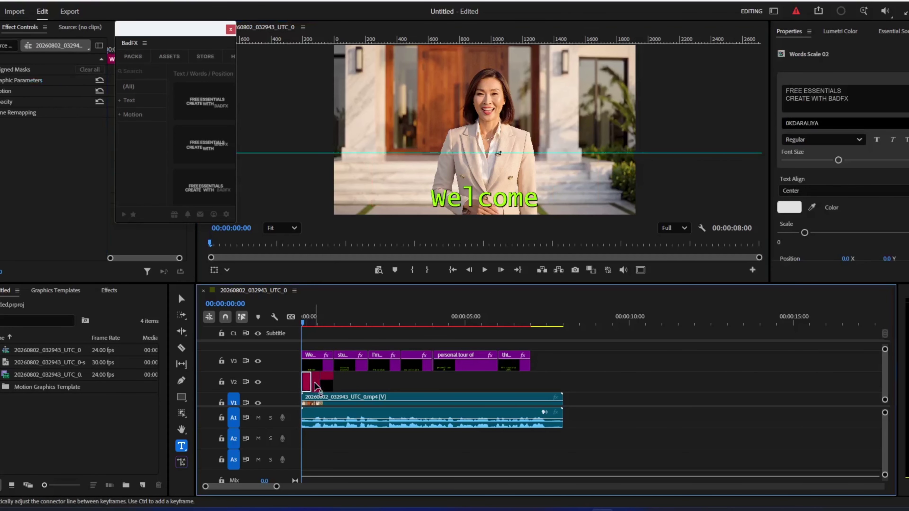
drag(852, 99, 781, 92)
key(ctrl+v)
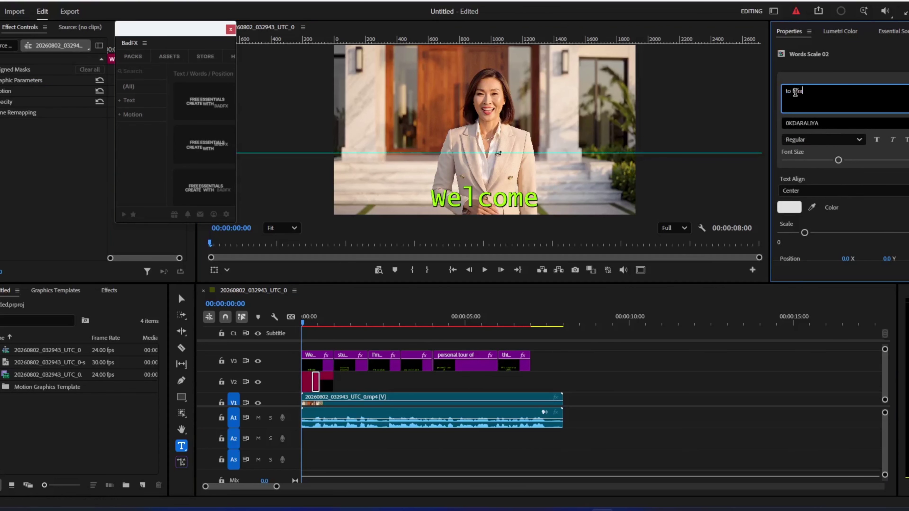
click(810, 89)
click(315, 324)
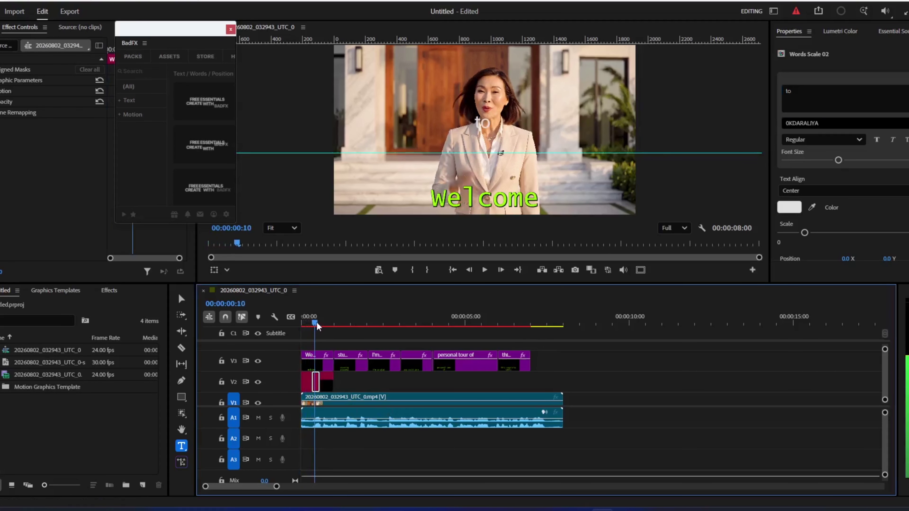
Replace the placeholder text of the third Words Scale 02 segment with "this"
mouse_move(317, 325)
mouse_down()
mouse_move(304, 324)
mouse_move(326, 321)
mouse_up()
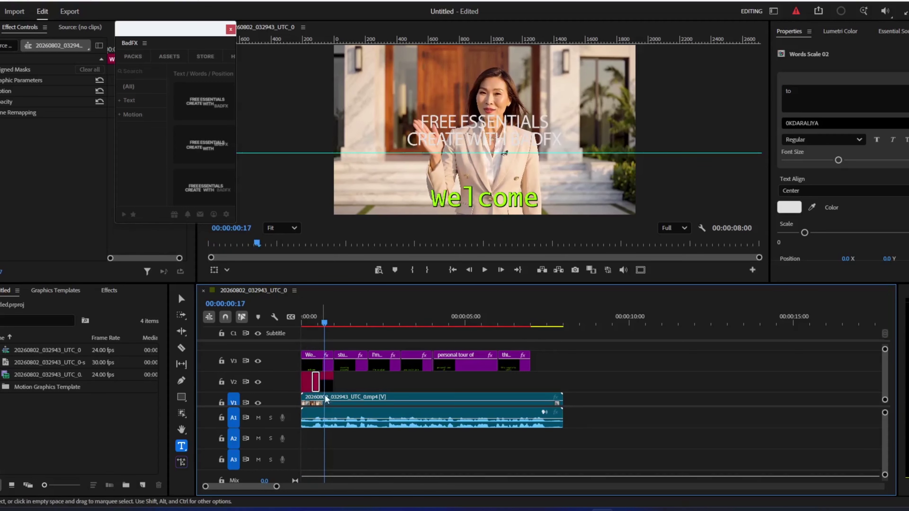
click(327, 382)
drag(851, 99, 781, 96)
text(this)
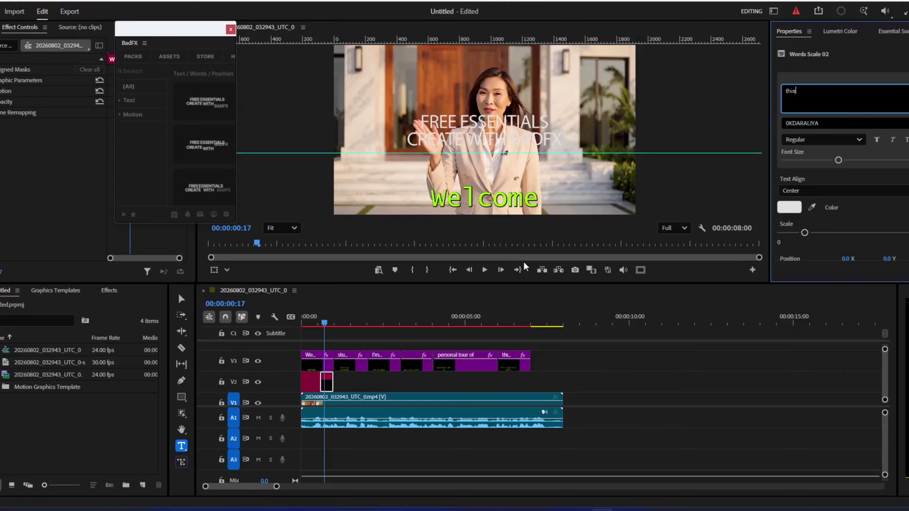
Clear the placeholder text from the first Words Scale 02 segment at the start of the sequence
drag(324, 323, 303, 326)
drag(851, 99, 779, 92)
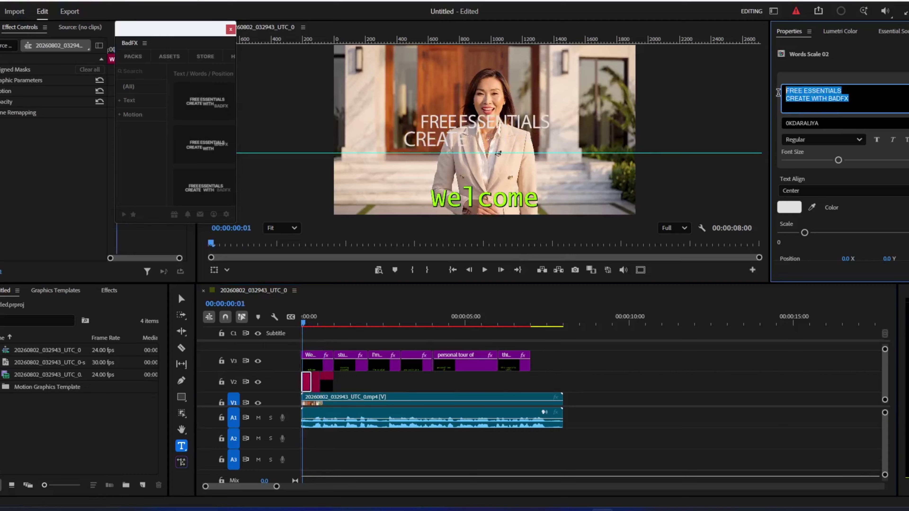
key(BackSpace)
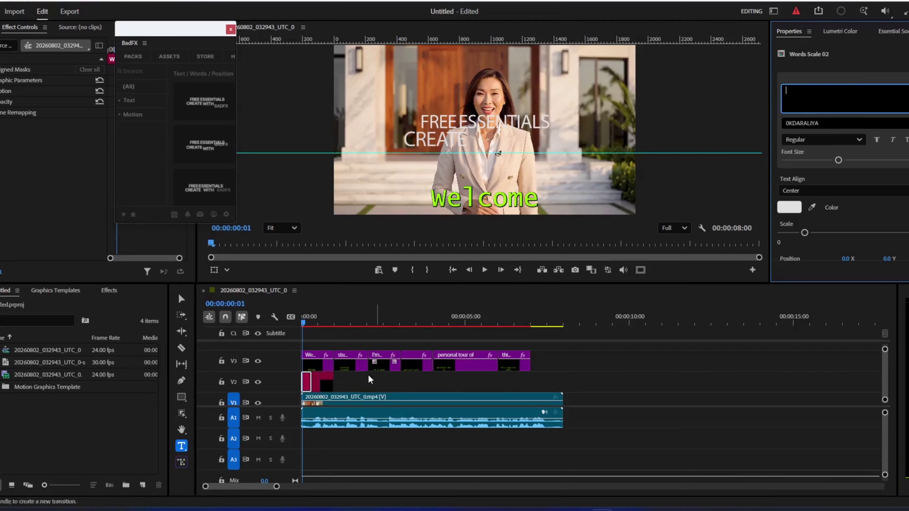
mouse_move(302, 324)
mouse_down()
mouse_move(324, 318)
mouse_move(305, 315)
mouse_move(339, 314)
mouse_move(303, 318)
mouse_up()
click(306, 389)
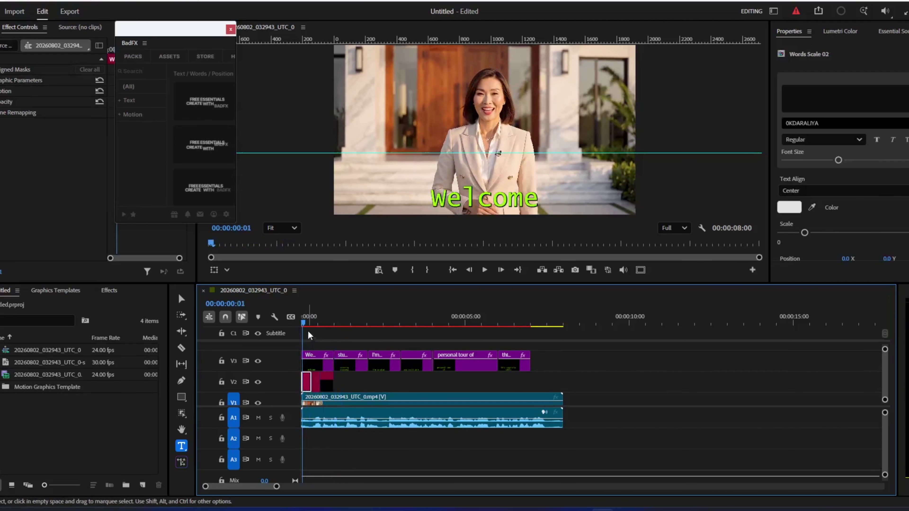
Delete "Welcome" from the first caption graphic and enter "Welcome" as the text of the first Words Scale 02 segment
double_click(536, 197)
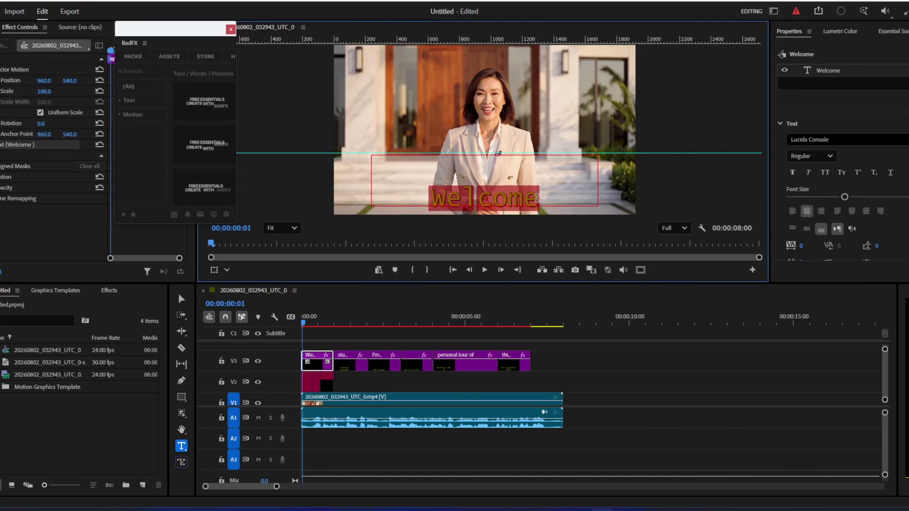
key(BackSpace)
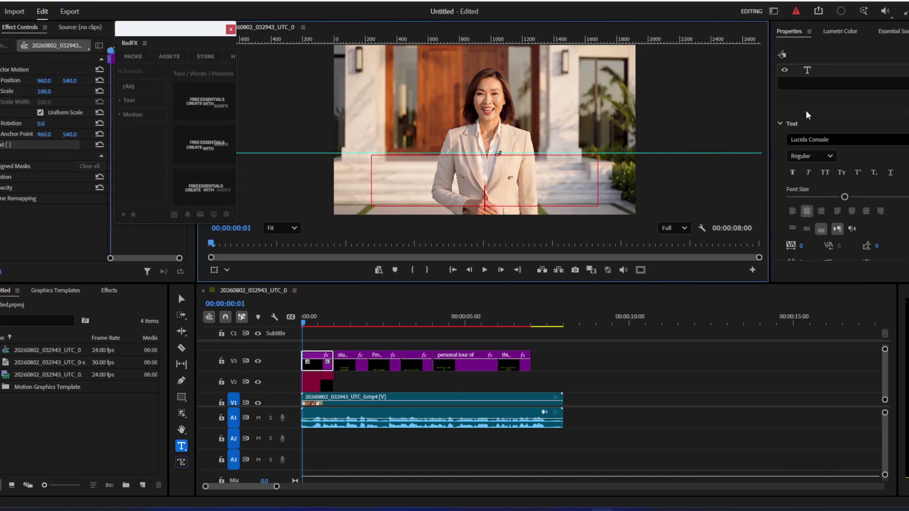
click(306, 389)
click(796, 92)
text(Welcome)
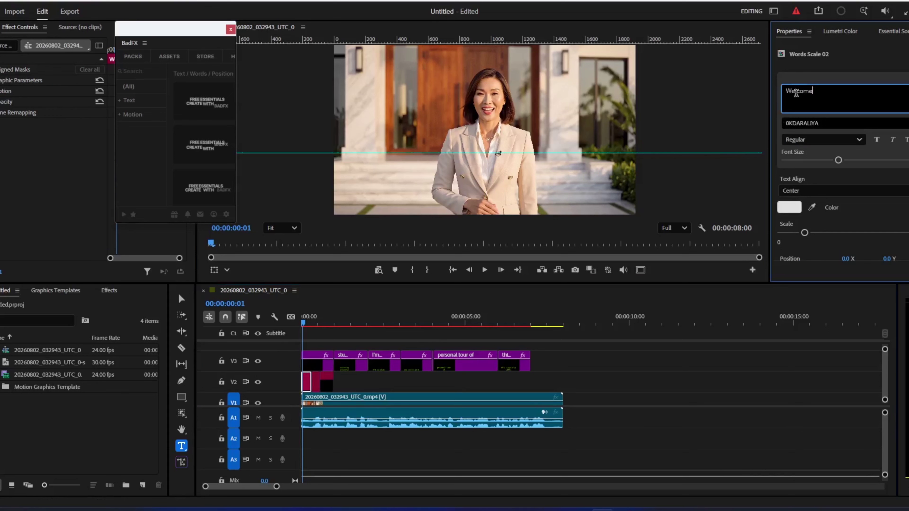
Set the "Welcome" text's position to X -6.0 and Y 195.0 and its rotation to 1°
drag(190, 32, 210, 32)
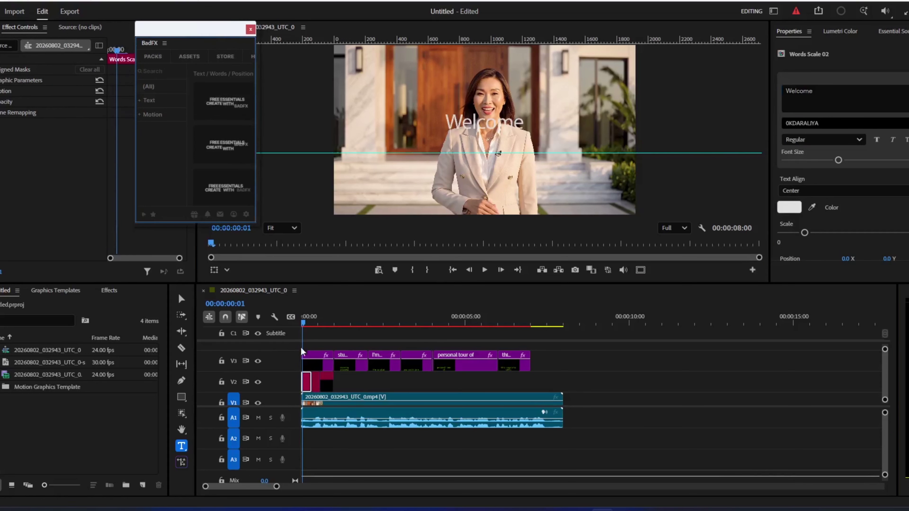
click(28, 32)
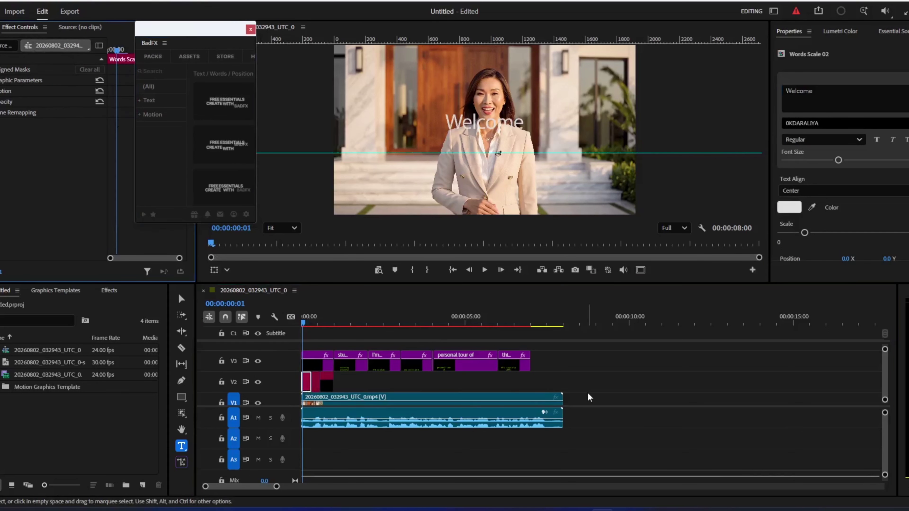
click(358, 448)
click(306, 382)
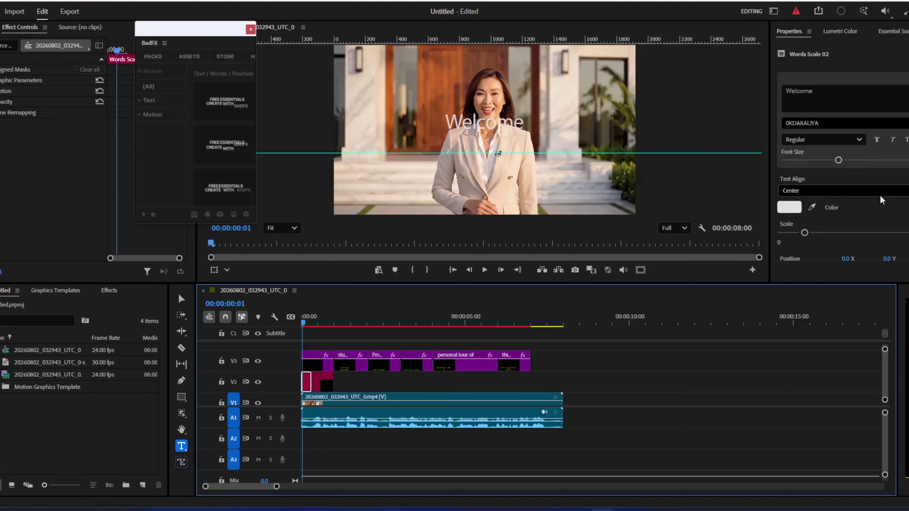
click(487, 133)
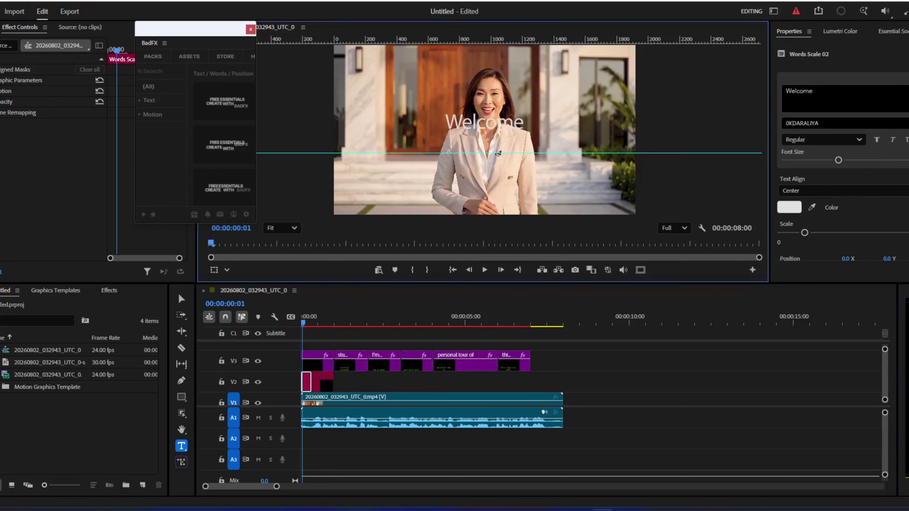
scroll(878, 158, down, 3)
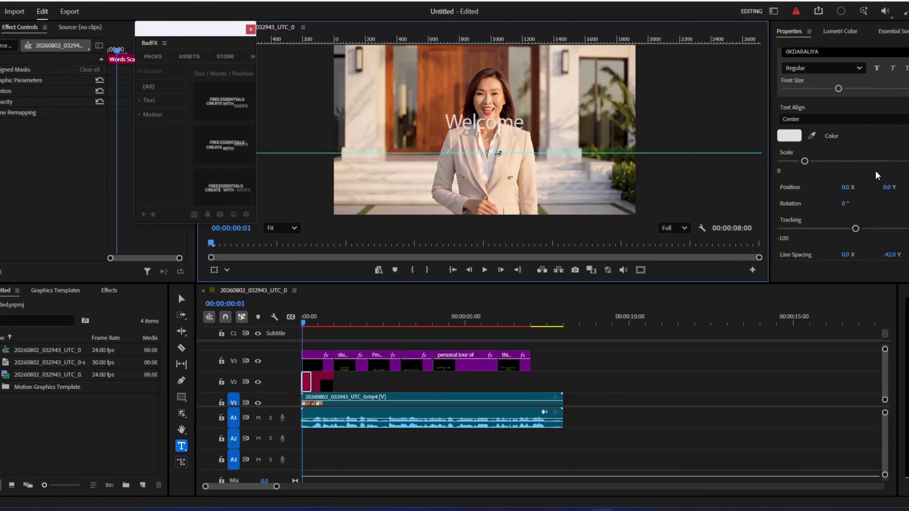
scroll(876, 172, down, 1)
click(846, 196)
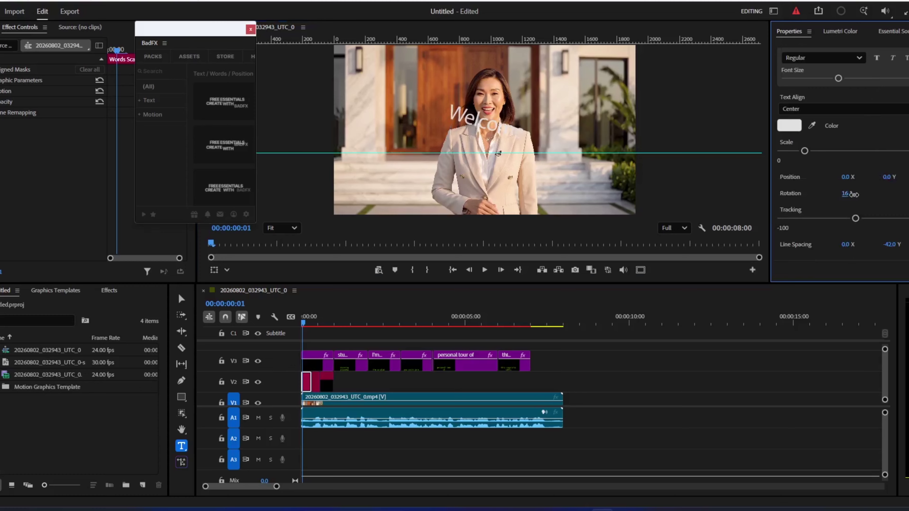
drag(848, 182, 906, 178)
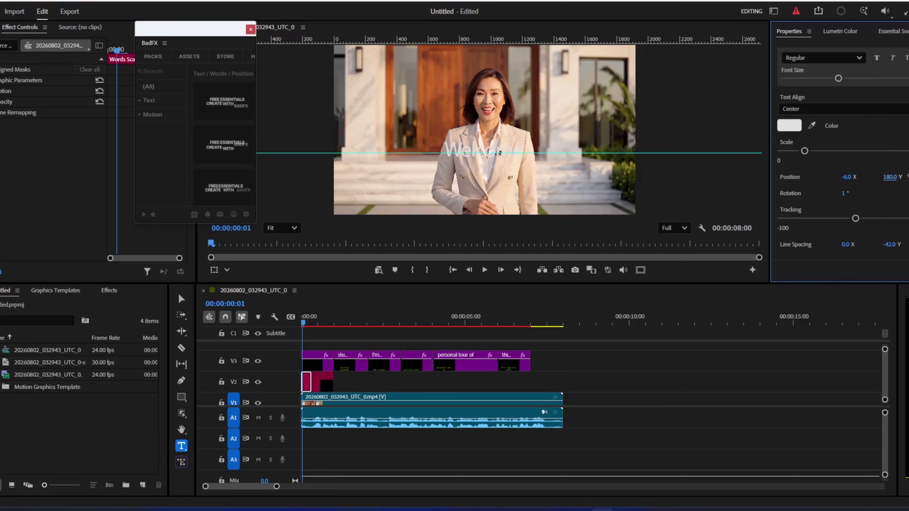
Enlarge the "to" text of the middle Words Scale 02 segment and lower it to position Y 254.0
click(319, 320)
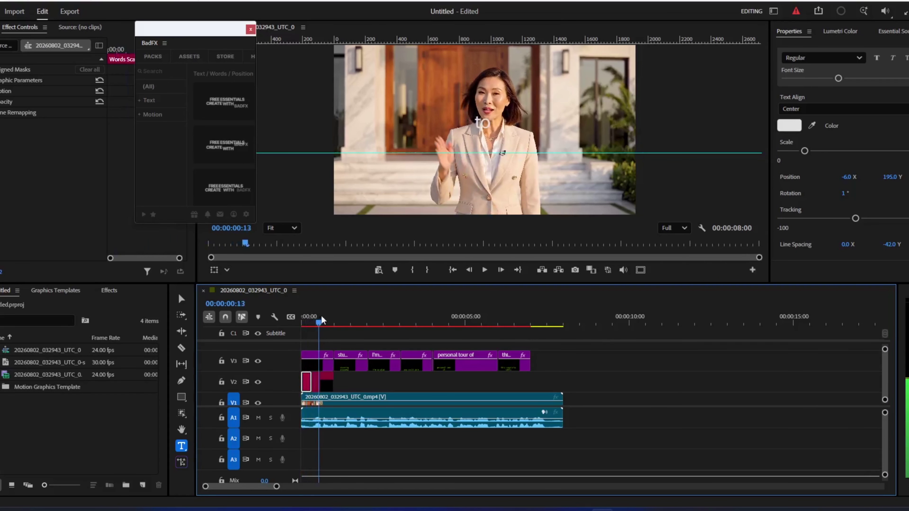
click(315, 382)
scroll(874, 184, down, 2)
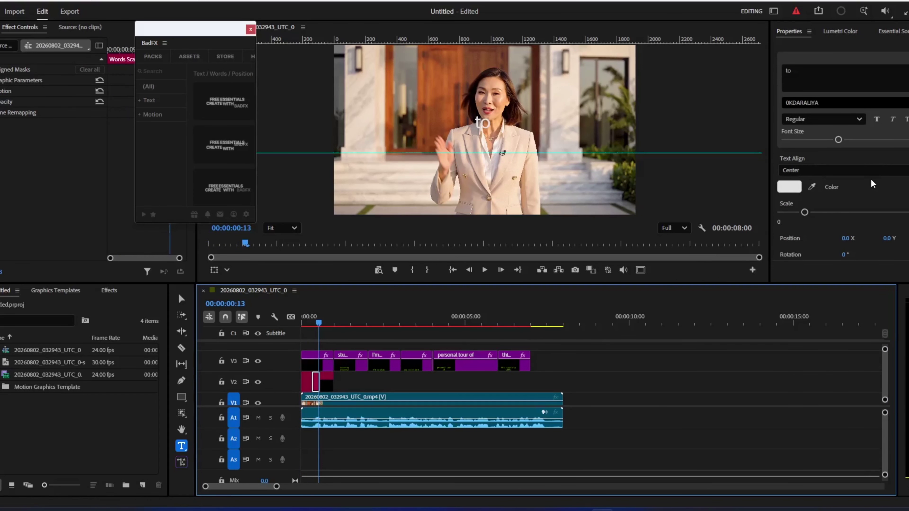
scroll(873, 184, down, 2)
drag(891, 177, 899, 178)
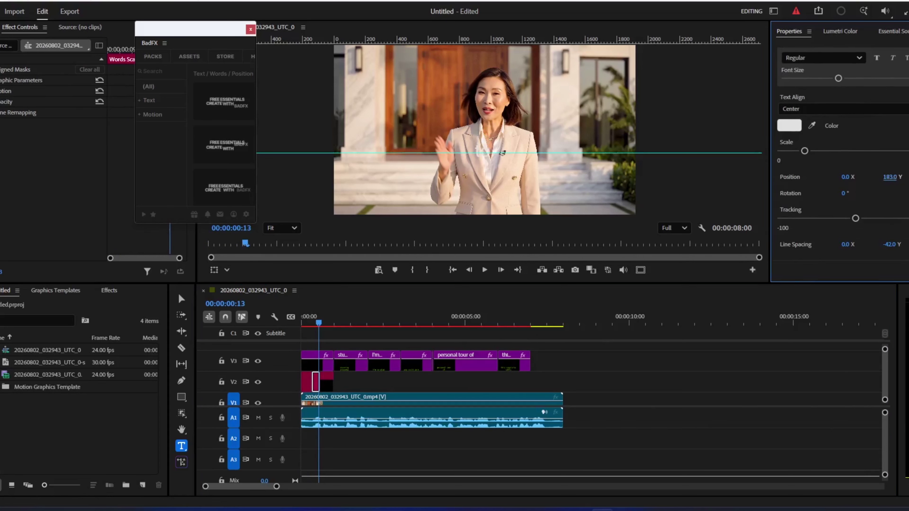
scroll(831, 169, up, 1)
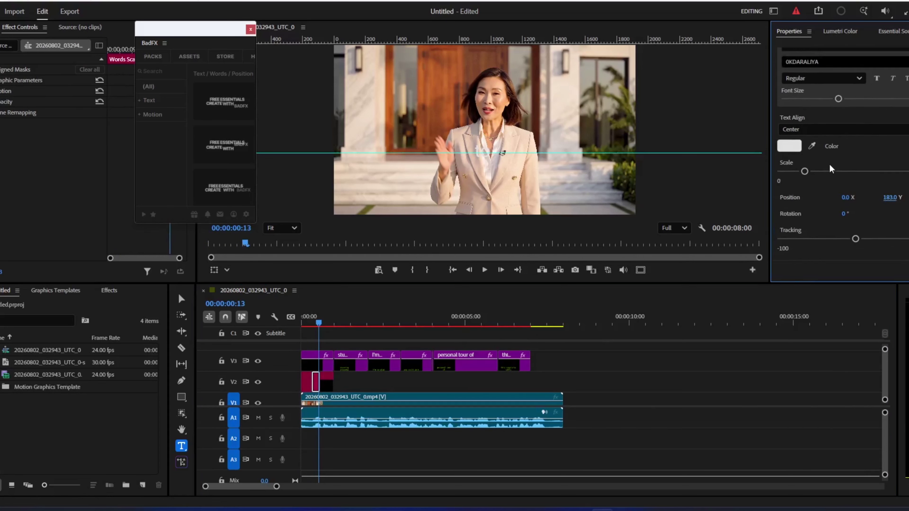
drag(807, 173, 839, 174)
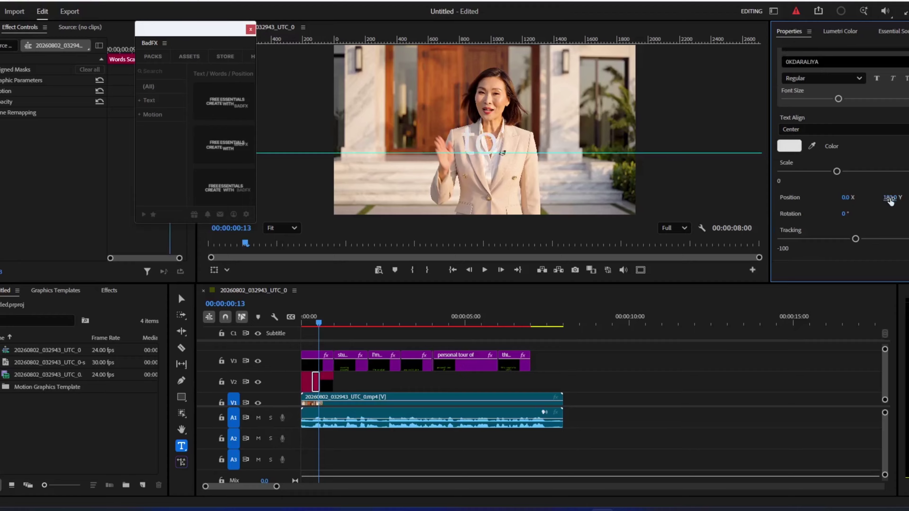
drag(890, 200, 907, 201)
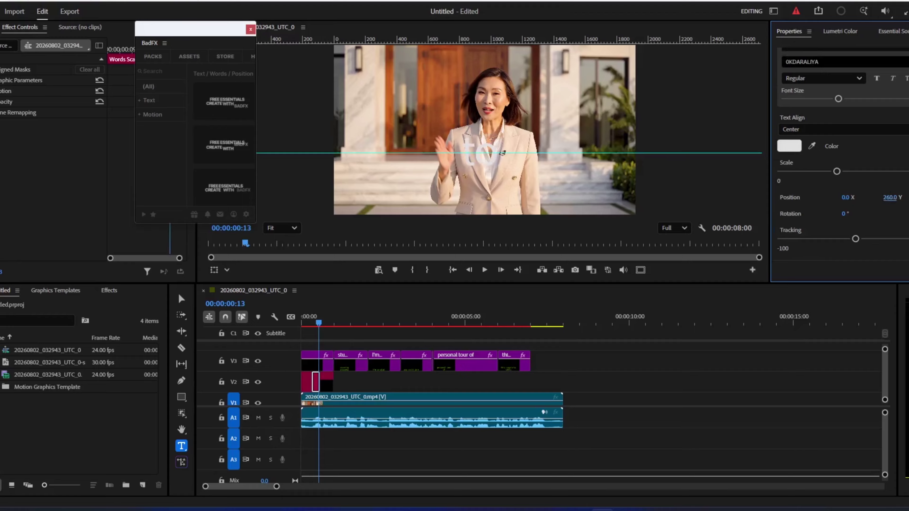
Enlarge the "this" text of the third Words Scale 02 segment and lower it to position Y 234.0
click(326, 381)
key(Right)
key(Right)
key(Right)
key(Right)
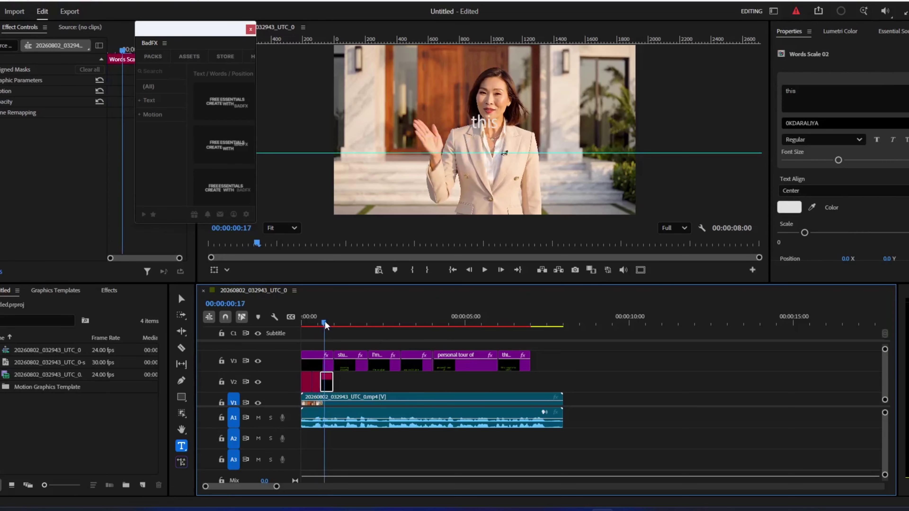
click(807, 93)
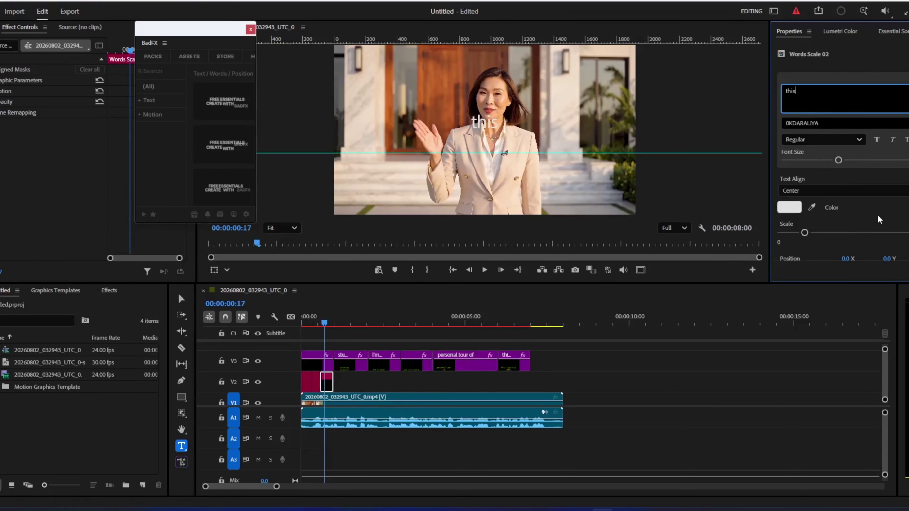
drag(805, 233, 827, 232)
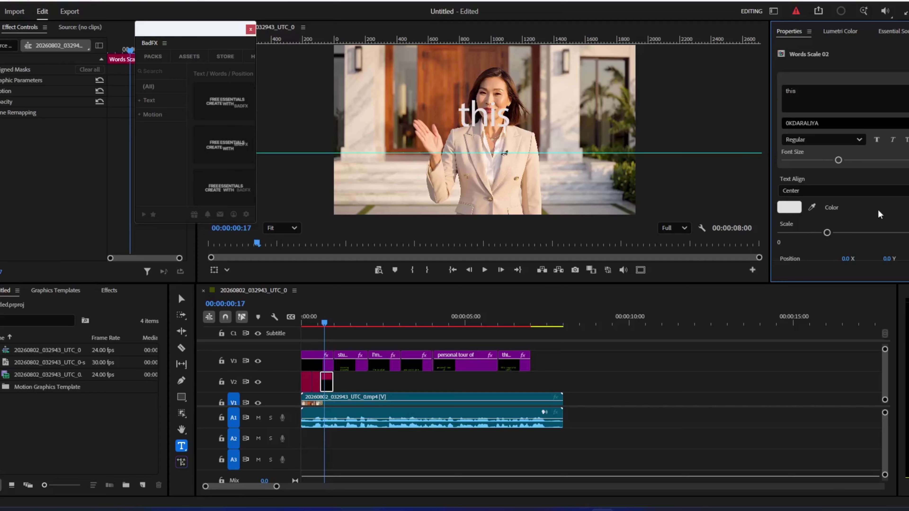
scroll(887, 235, up, 2)
drag(888, 259, 908, 258)
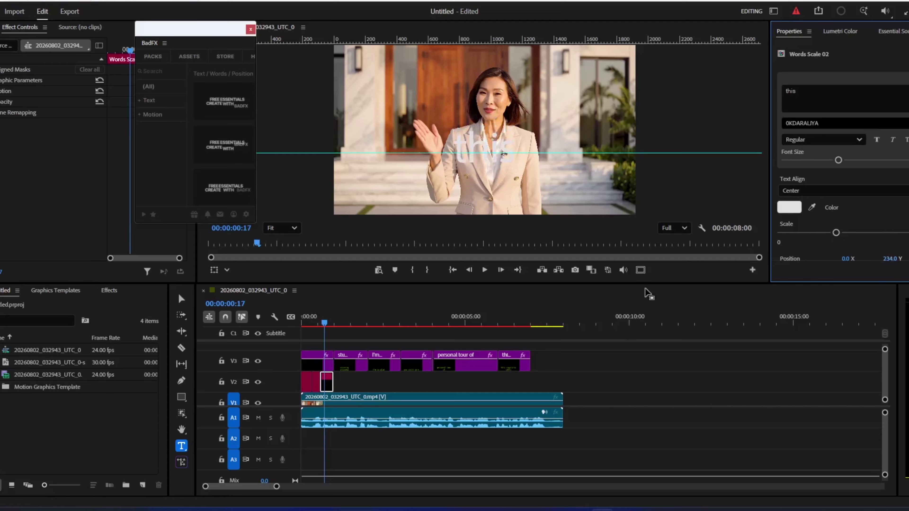
Change the colour of the "this" text to a bright yellow-green
click(789, 207)
click(474, 202)
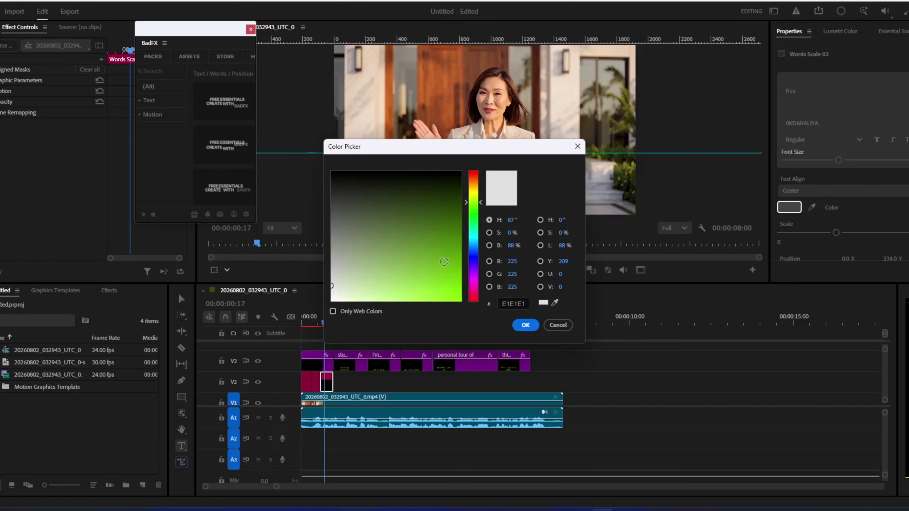
click(455, 292)
click(525, 325)
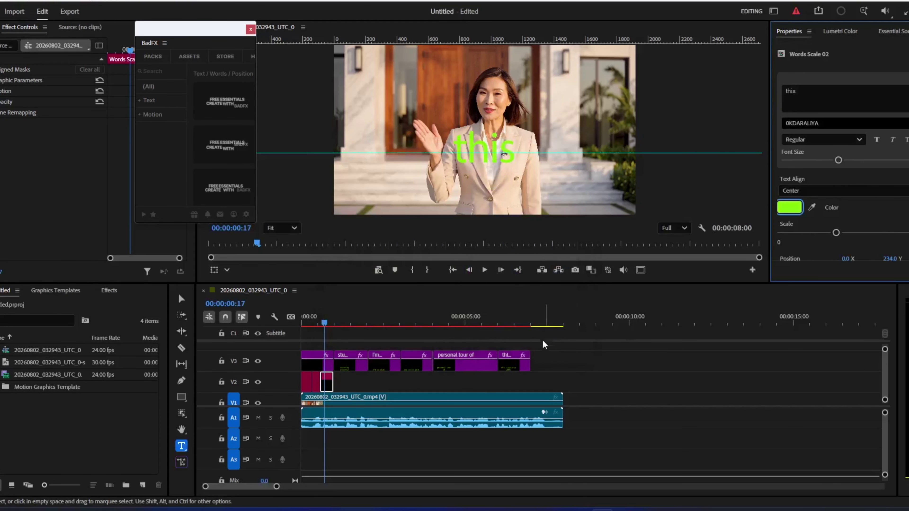
Change the colour of the "Welcome" text in the first Words Scale 02 segment to bright green
click(321, 324)
click(317, 322)
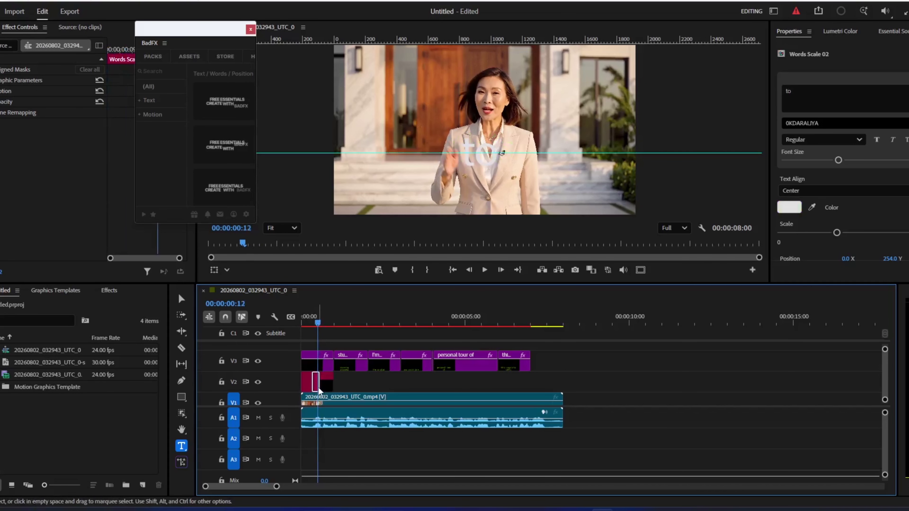
click(307, 322)
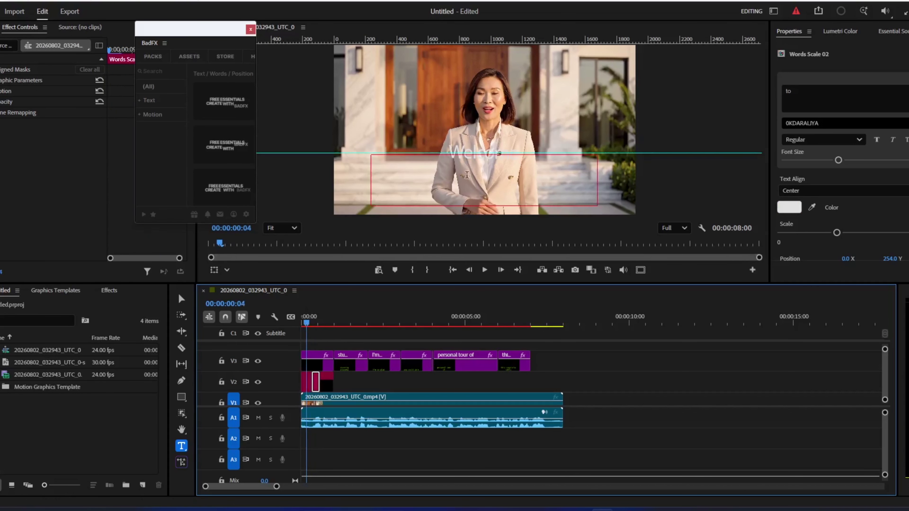
click(822, 107)
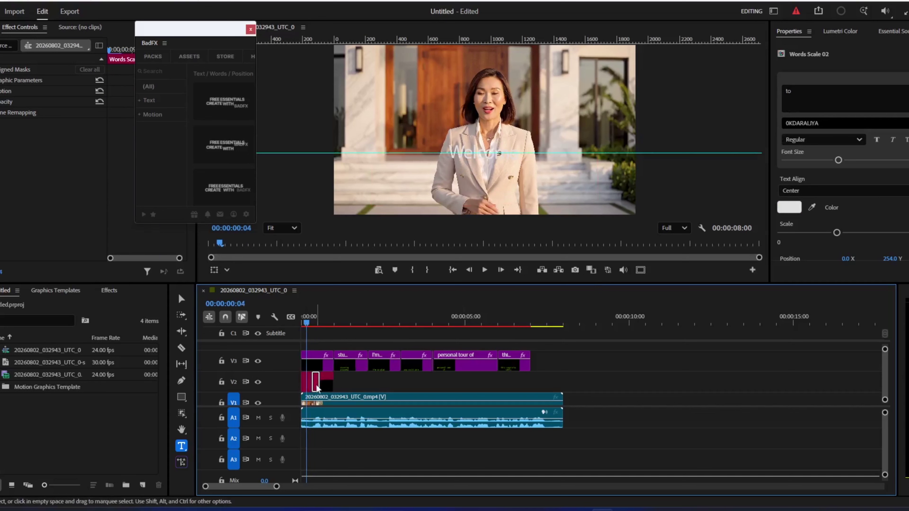
click(789, 209)
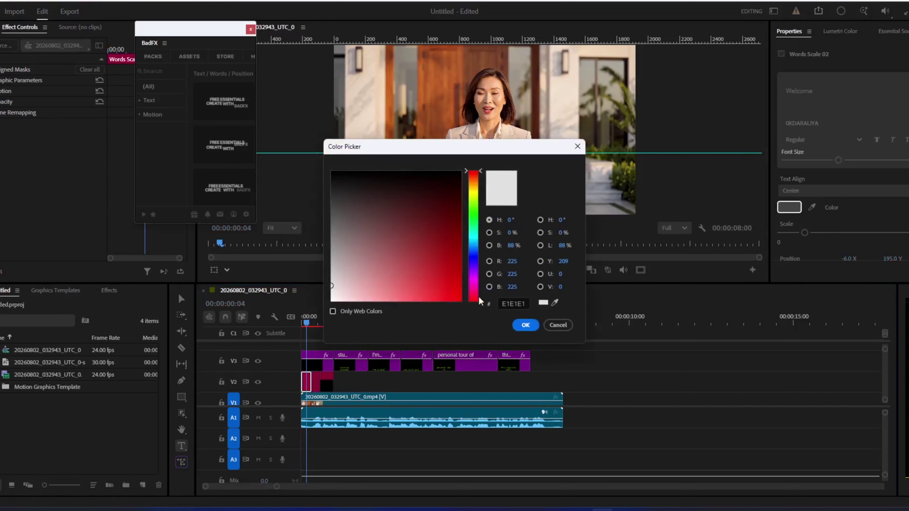
click(473, 214)
click(440, 264)
click(526, 325)
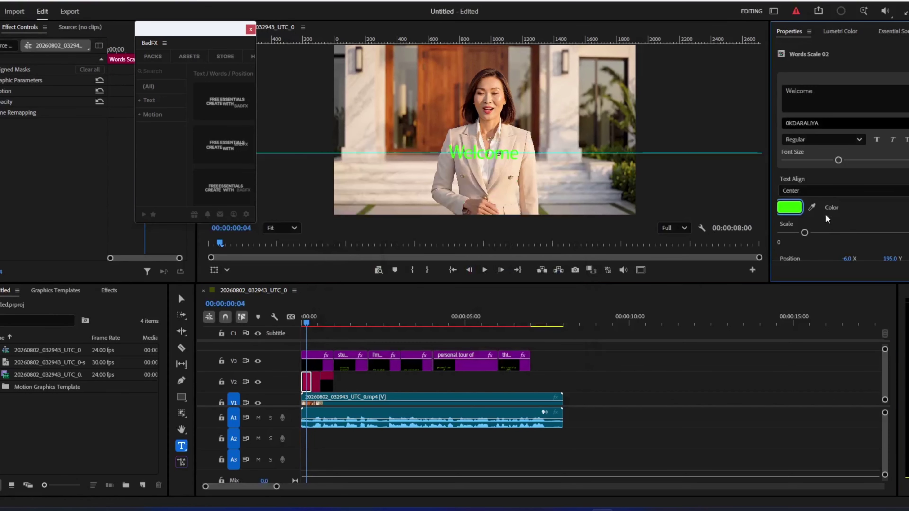
Enlarge the "Welcome" text, lower it to position Y 239.0 and preview the sequence up to the "stunning property" caption
drag(805, 234, 827, 233)
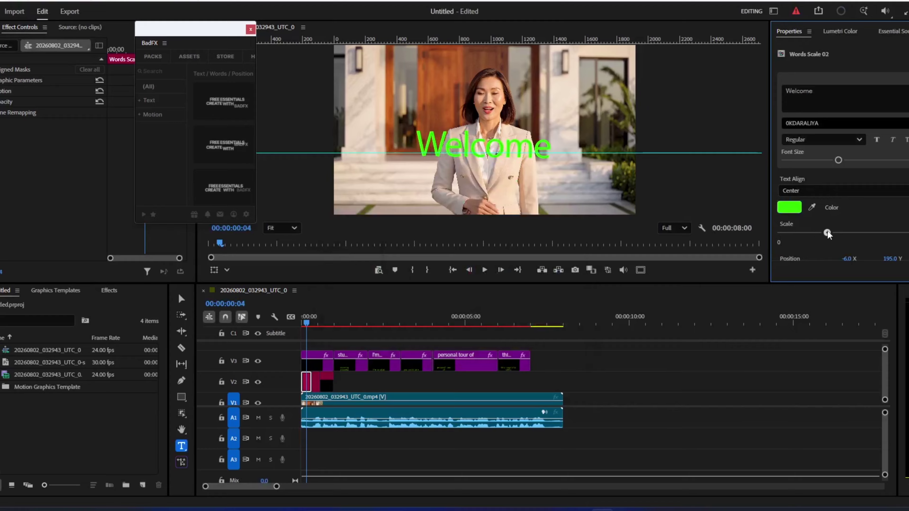
scroll(844, 211, down, 1)
scroll(845, 212, down, 1)
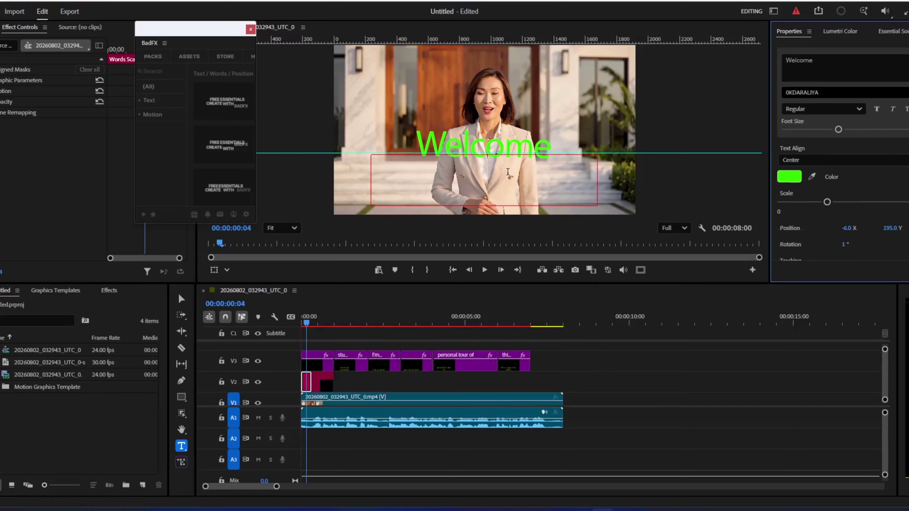
drag(894, 229, 902, 229)
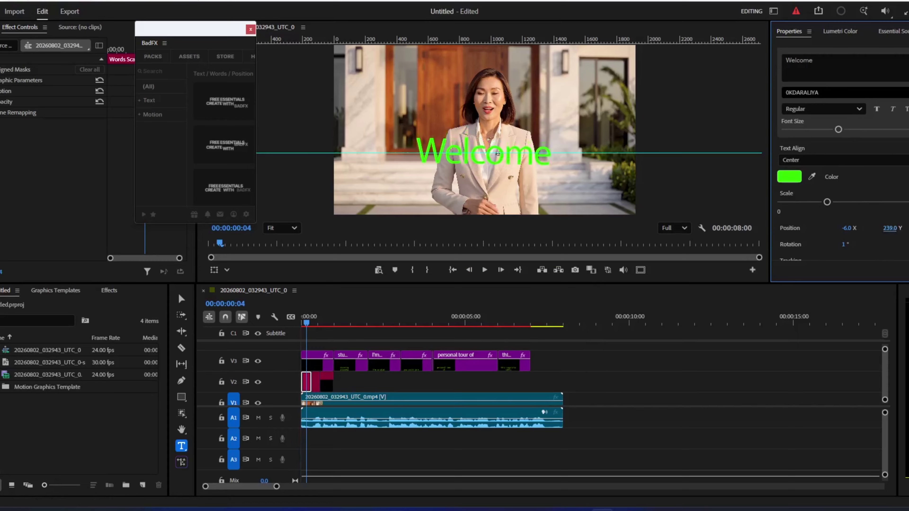
click(322, 324)
mouse_move(322, 324)
mouse_down()
mouse_move(343, 319)
mouse_move(303, 320)
mouse_move(335, 317)
mouse_up()
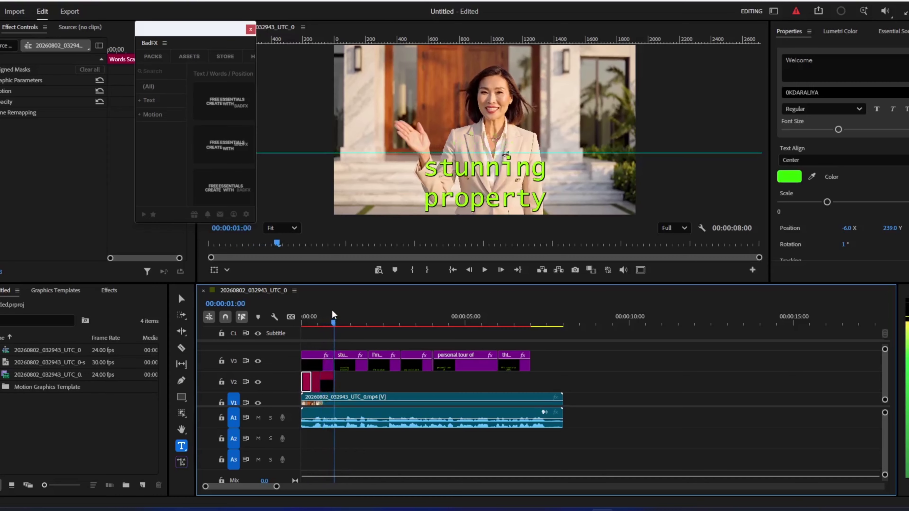
Try to add the BadFX Words Rotate 04 template for the "stunning property" caption
click(346, 380)
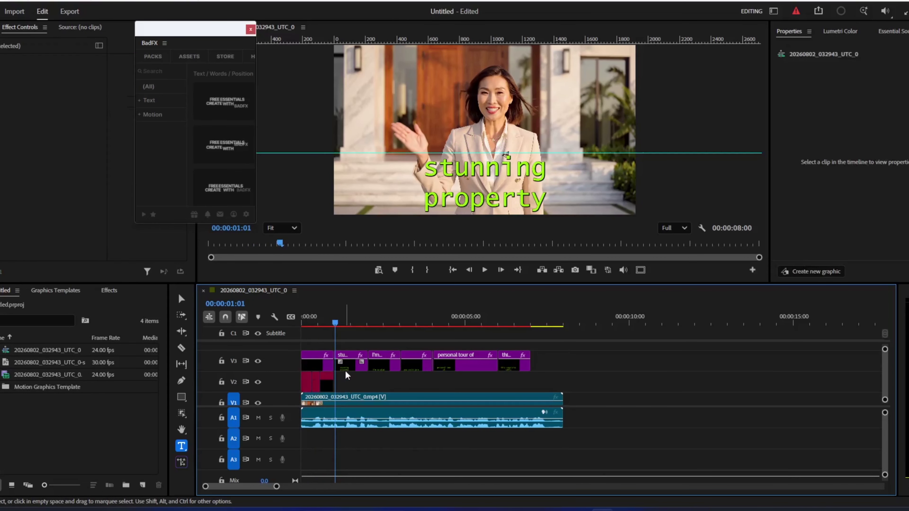
click(346, 361)
scroll(222, 158, down, 1)
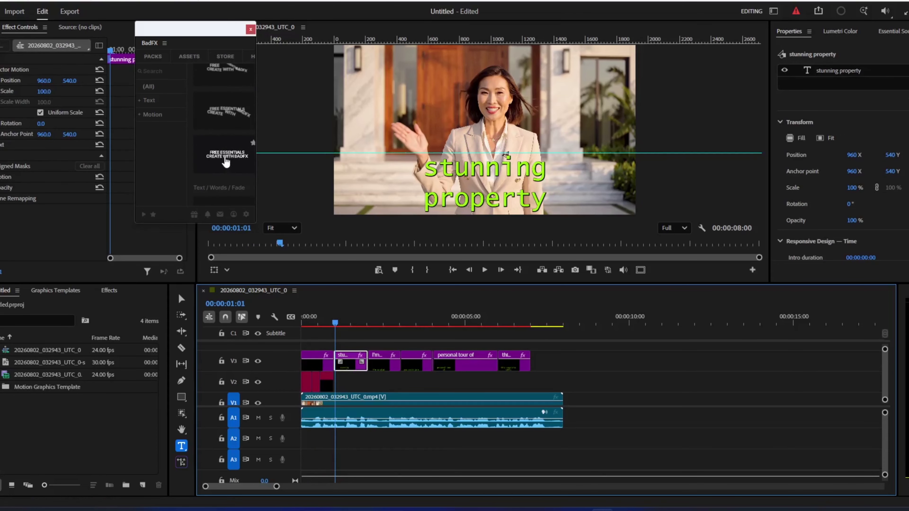
click(225, 162)
click(501, 284)
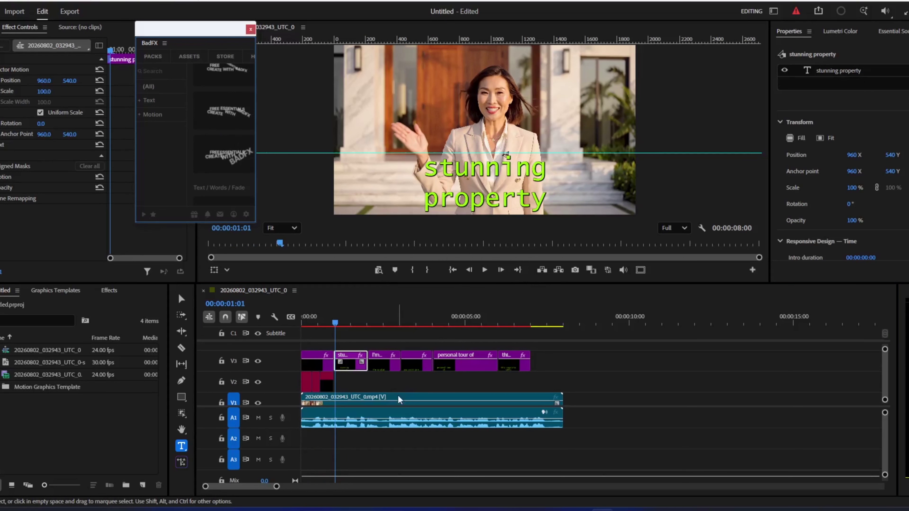
click(400, 400)
click(229, 165)
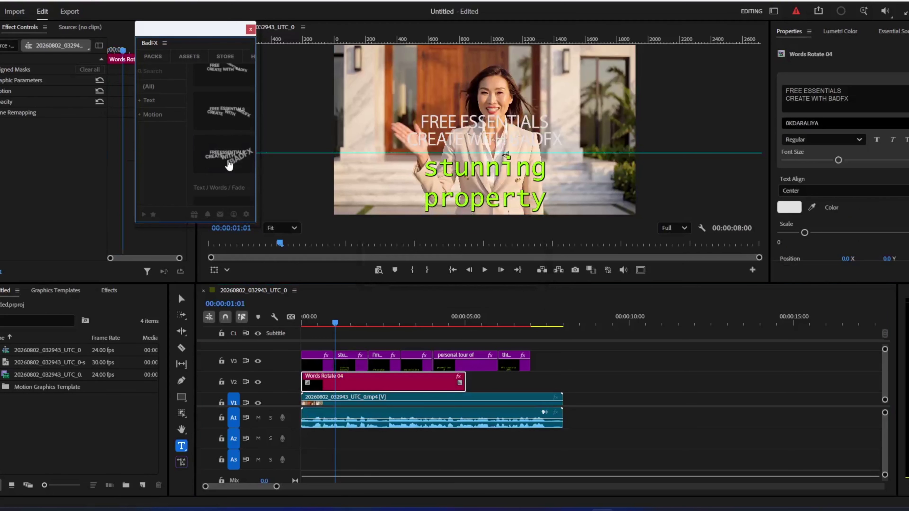
click(588, 379)
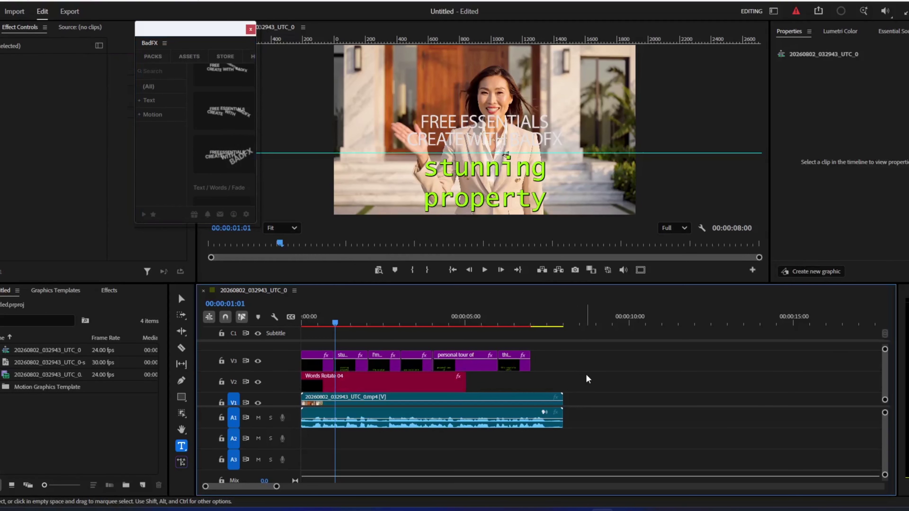
Insert the BadFX Words Rotate 04 template on track V2 at 00:00:03:09, under the "you could join" caption
click(412, 324)
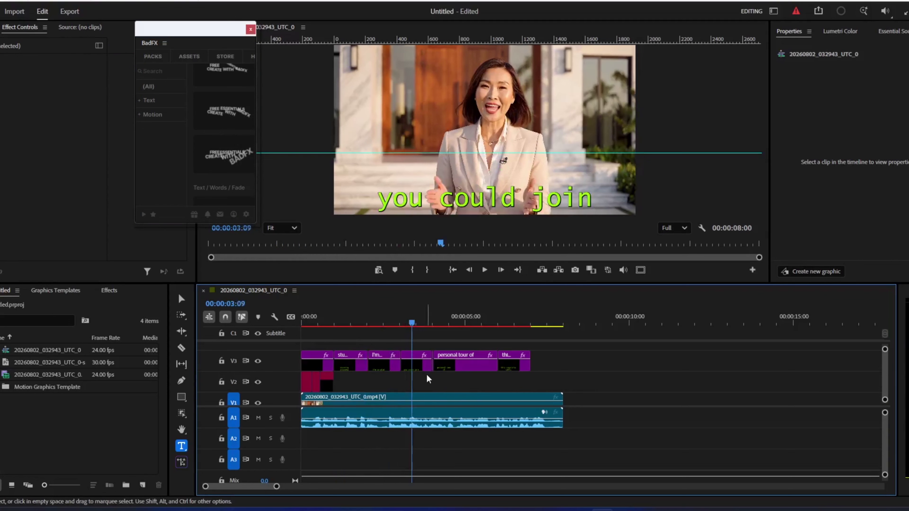
click(237, 165)
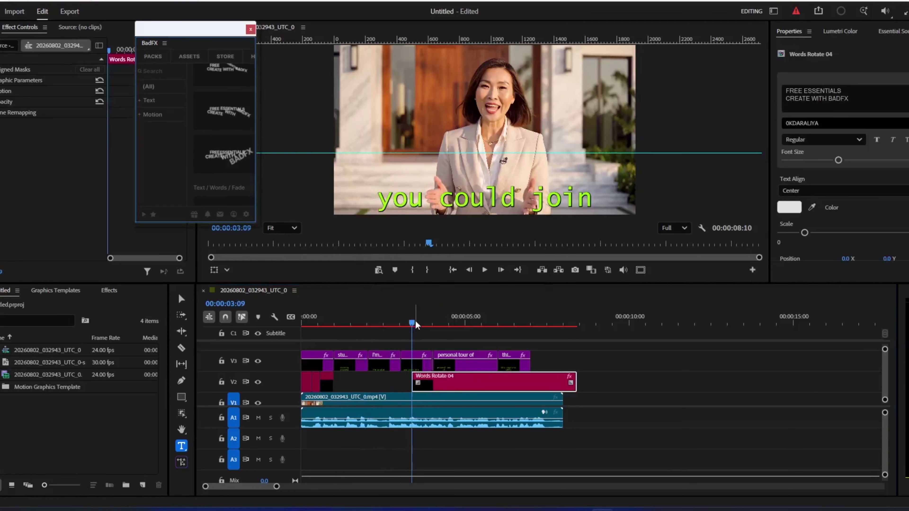
Move the Words Rotate 04 clip under the "stunning property" caption and trim its end to match that caption
drag(416, 320, 334, 321)
drag(464, 388, 387, 388)
drag(504, 387, 367, 387)
Split the Words Rotate 04 clip on track V2 at 00:00:01:12
mouse_move(335, 324)
mouse_down()
mouse_move(374, 322)
mouse_move(352, 323)
mouse_up()
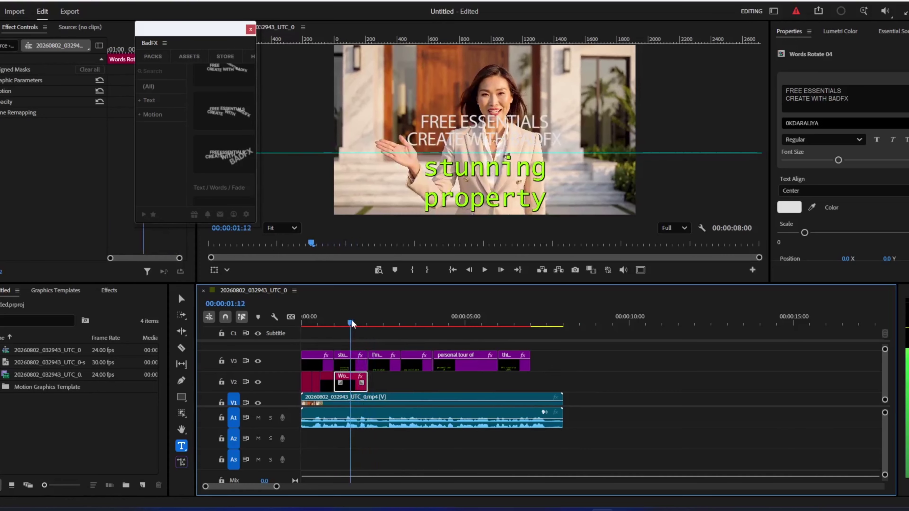
click(182, 348)
click(348, 380)
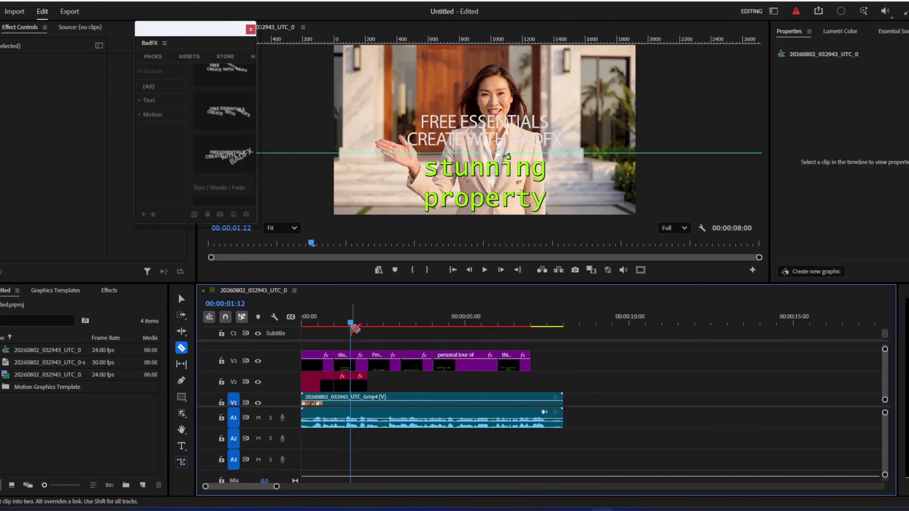
click(182, 299)
Cut the word "property" out of the "stunning property" caption graphic
drag(352, 324, 345, 323)
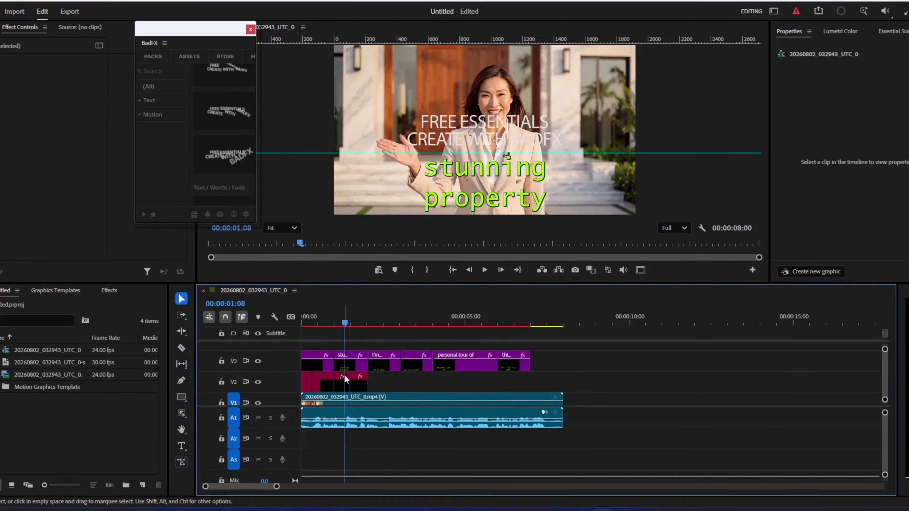
click(342, 382)
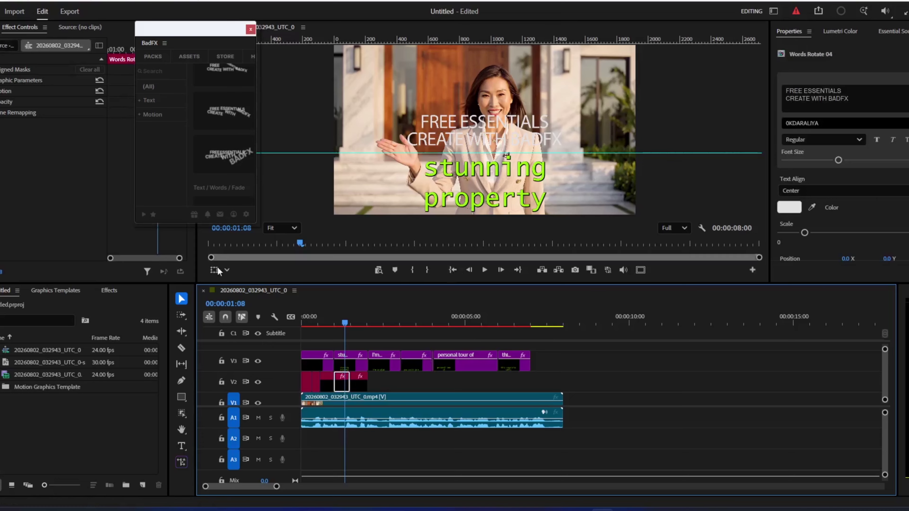
click(181, 446)
click(428, 166)
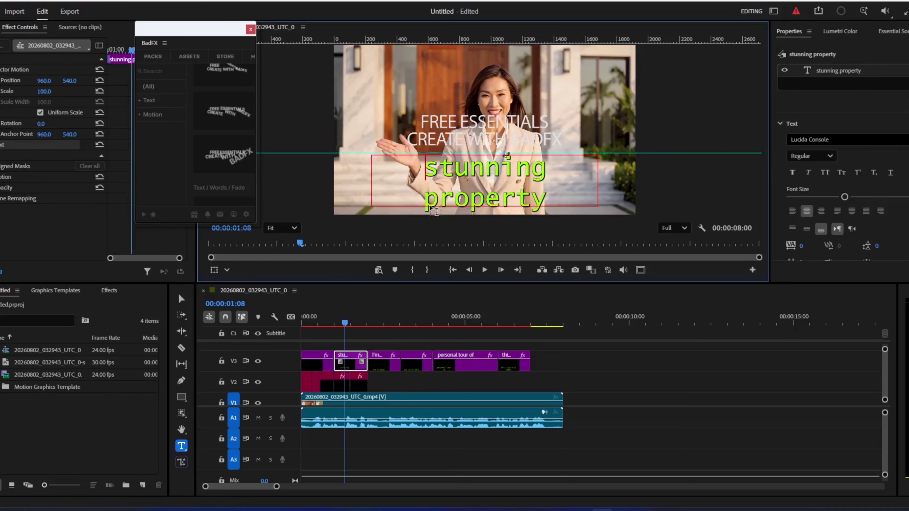
drag(451, 199, 557, 198)
key(ctrl+c)
key(BackSpace)
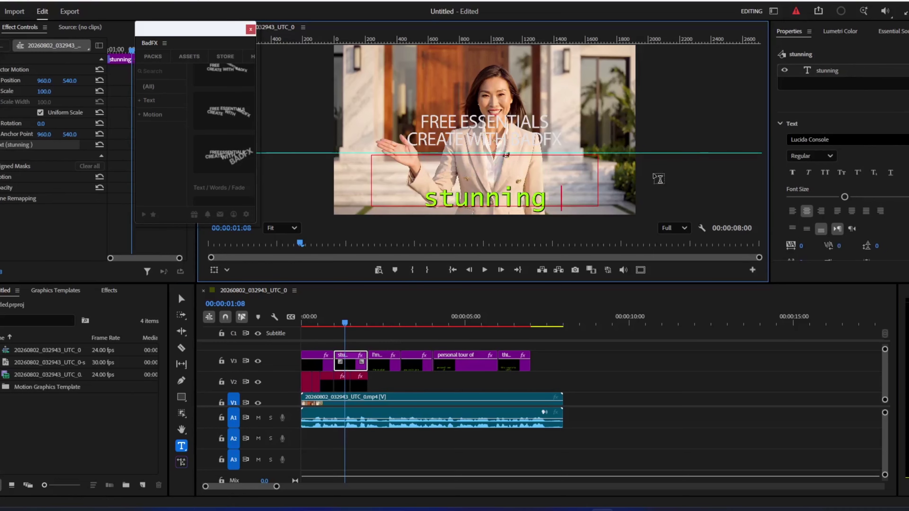
Replace the placeholder text of the second Words Rotate 04 segment with the copied word "property"
click(358, 384)
key(space)
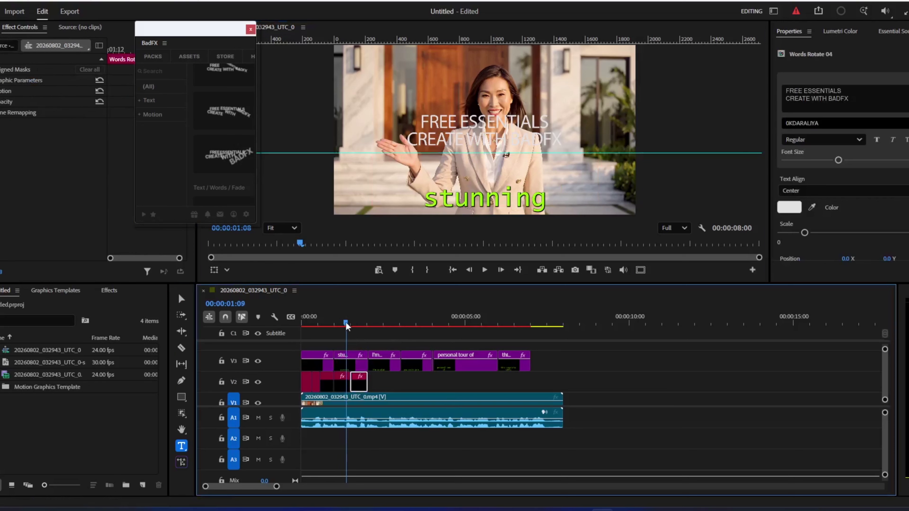
key(space)
click(781, 101)
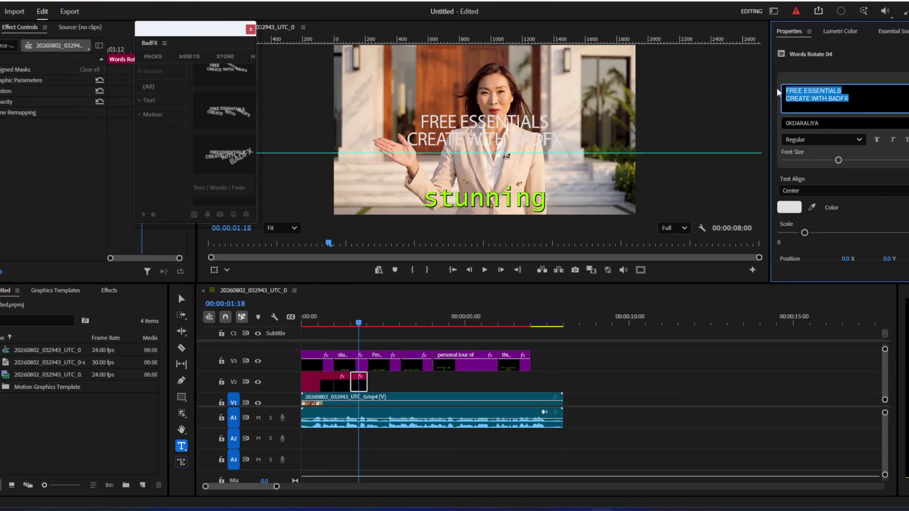
key(ctrl+v)
Move the word "stunning" from the caption graphic into the first Words Rotate 04 segment, replacing its placeholder text
click(346, 323)
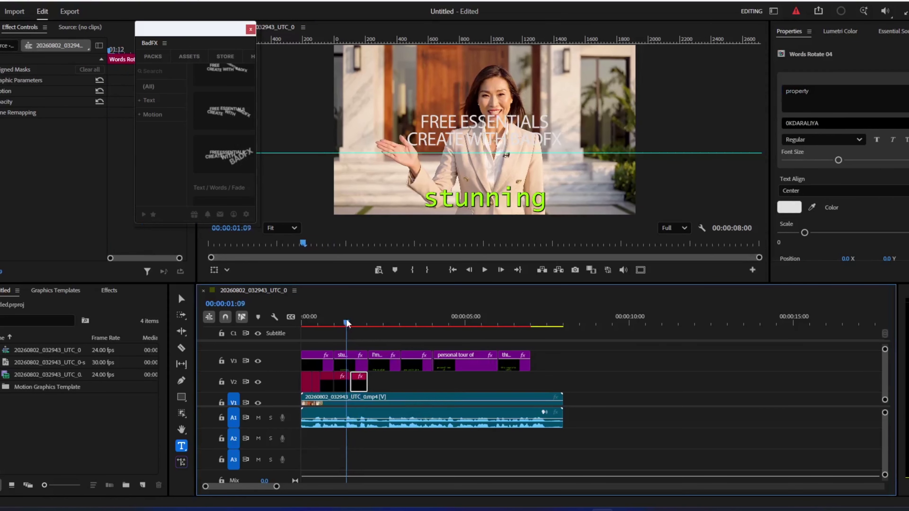
drag(346, 324, 344, 324)
click(342, 383)
drag(854, 98, 788, 91)
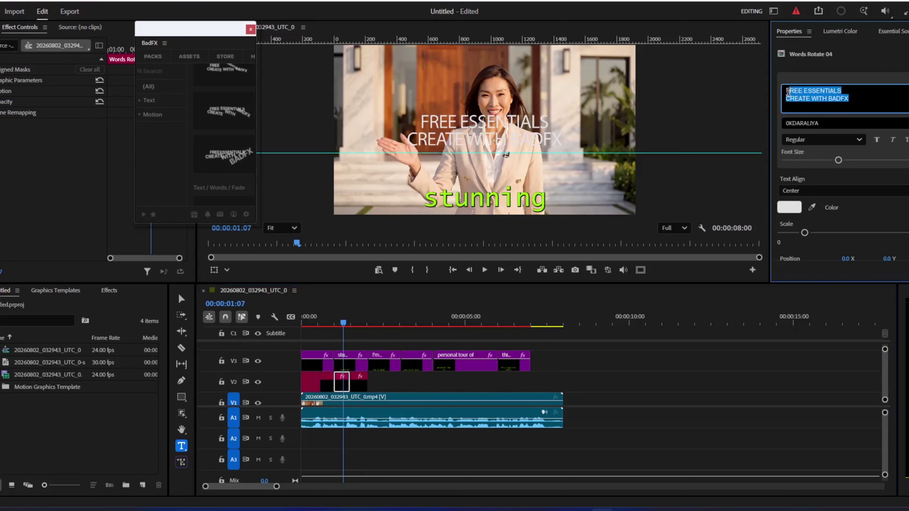
click(430, 199)
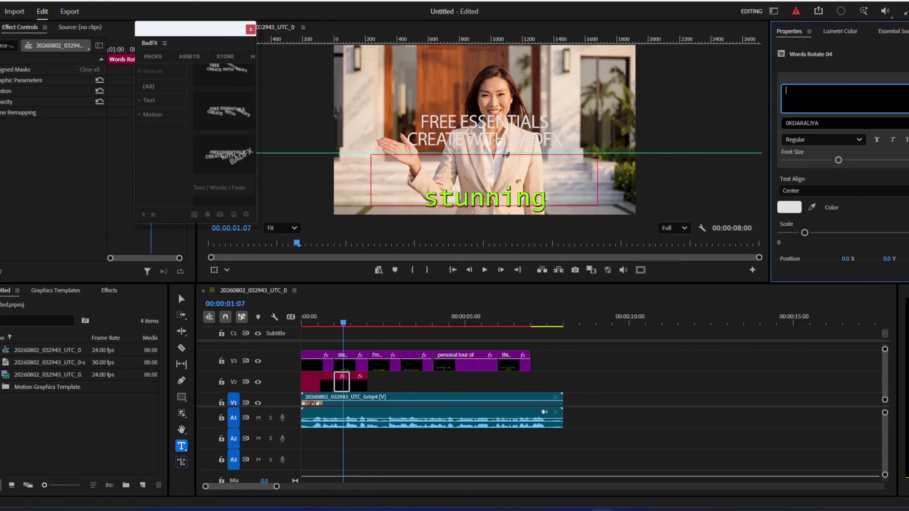
drag(429, 198, 573, 193)
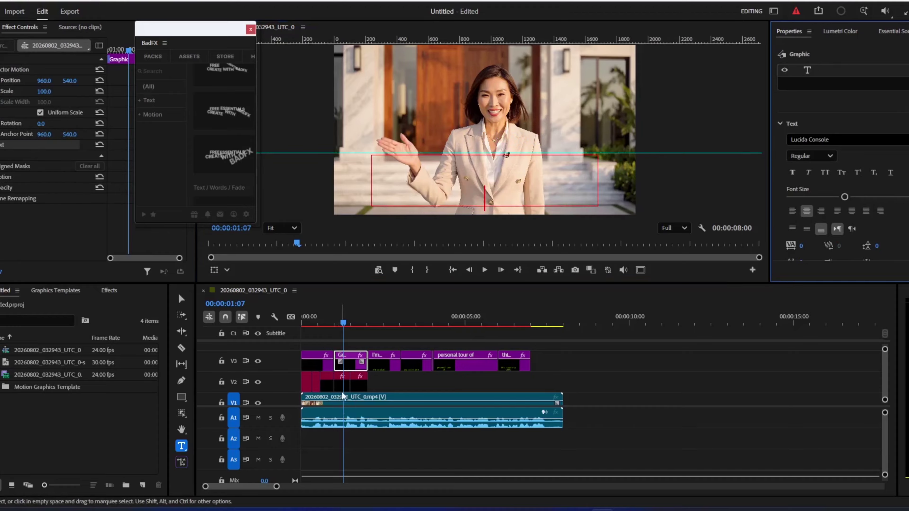
click(347, 383)
click(801, 94)
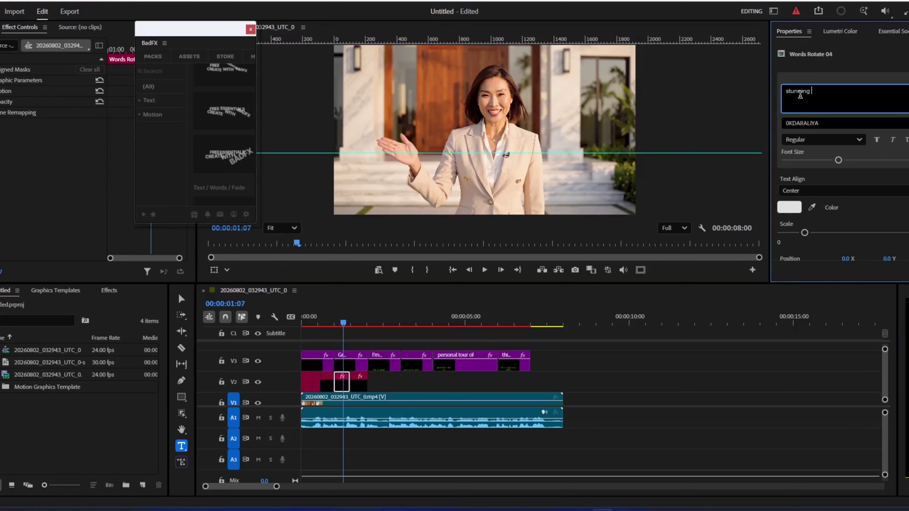
Change the colour of the "stunning" text in the first Words Rotate 04 segment to blue and increase its scale
mouse_move(345, 322)
mouse_down()
mouse_move(330, 316)
mouse_move(364, 312)
mouse_move(339, 313)
mouse_up()
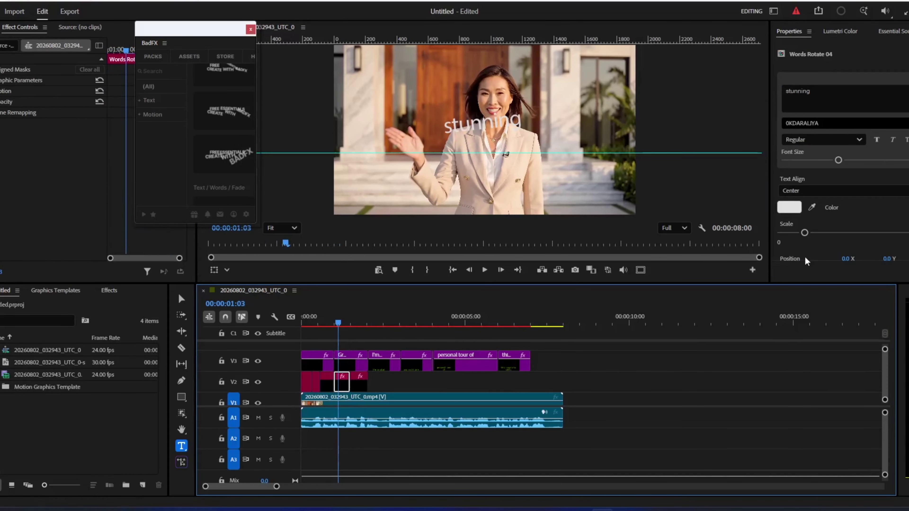
click(790, 208)
click(472, 261)
click(446, 284)
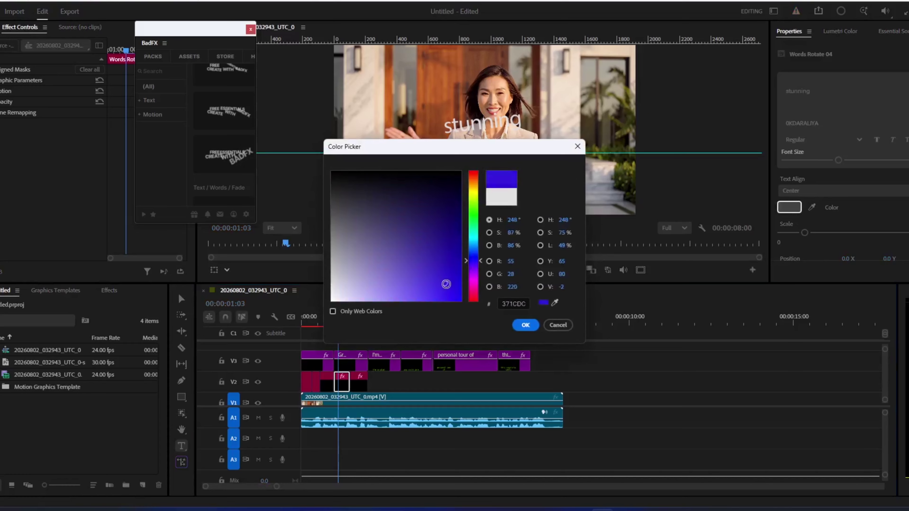
click(525, 324)
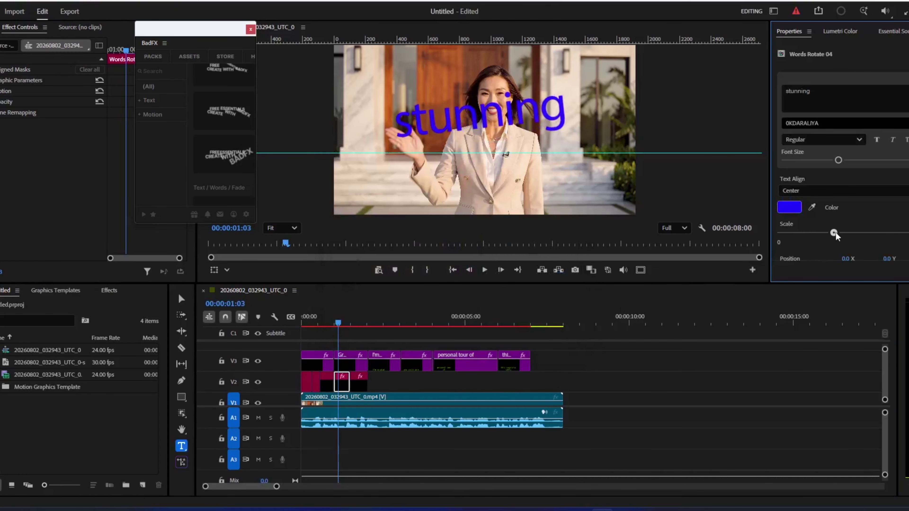
Lower the "stunning" text to position Y 216.0
click(356, 323)
drag(356, 322, 345, 317)
scroll(894, 239, down, 2)
drag(888, 227, 906, 246)
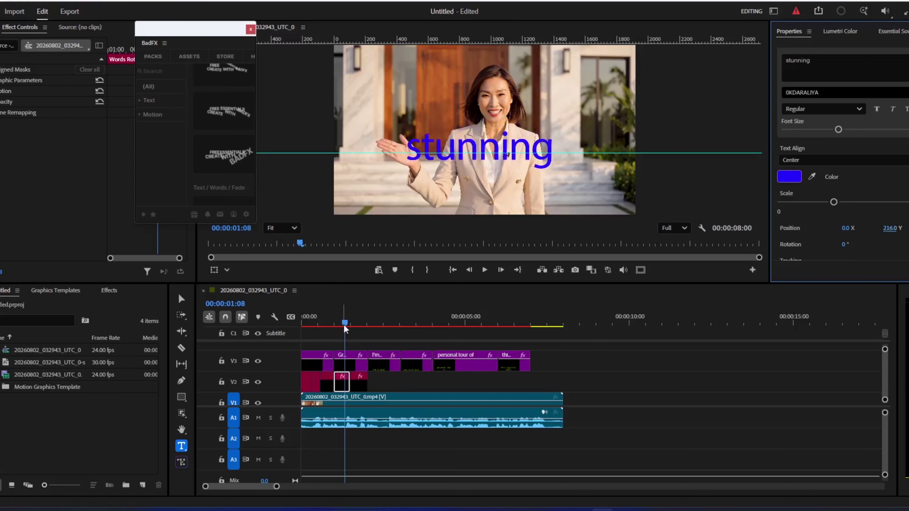
Change the colour of the "property" text in the second Words Rotate 04 segment to red
drag(345, 329, 357, 324)
click(359, 382)
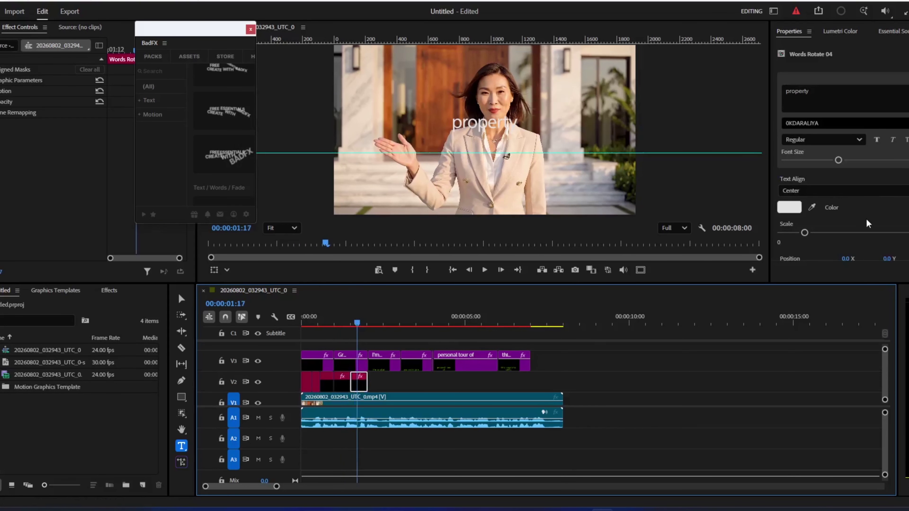
click(789, 207)
click(453, 280)
click(523, 323)
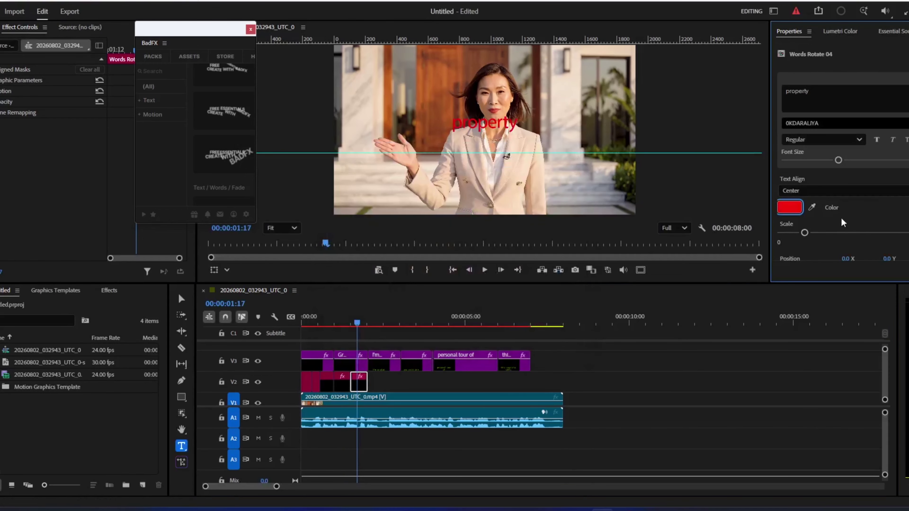
Enlarge the "property" text, lower it to position Y 233.0 and preview the sequence up to the "I'm so glad" caption
drag(805, 233, 828, 233)
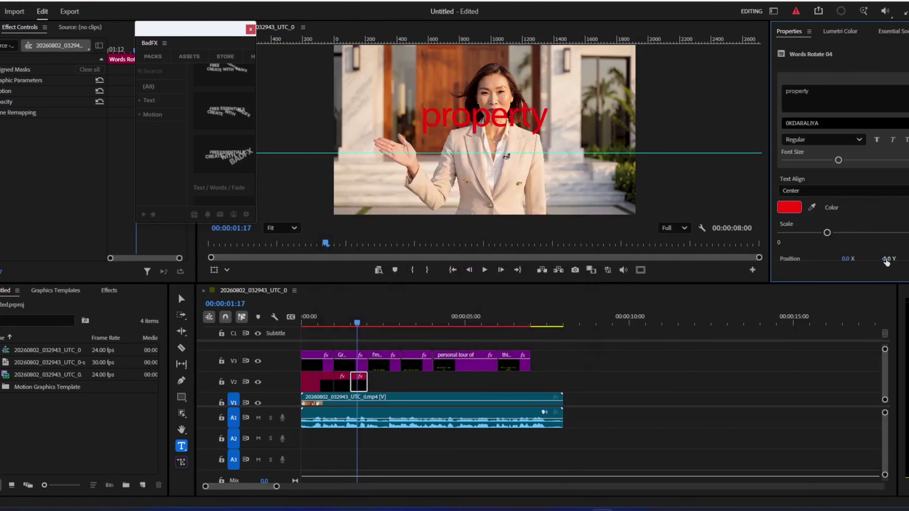
drag(889, 258, 905, 259)
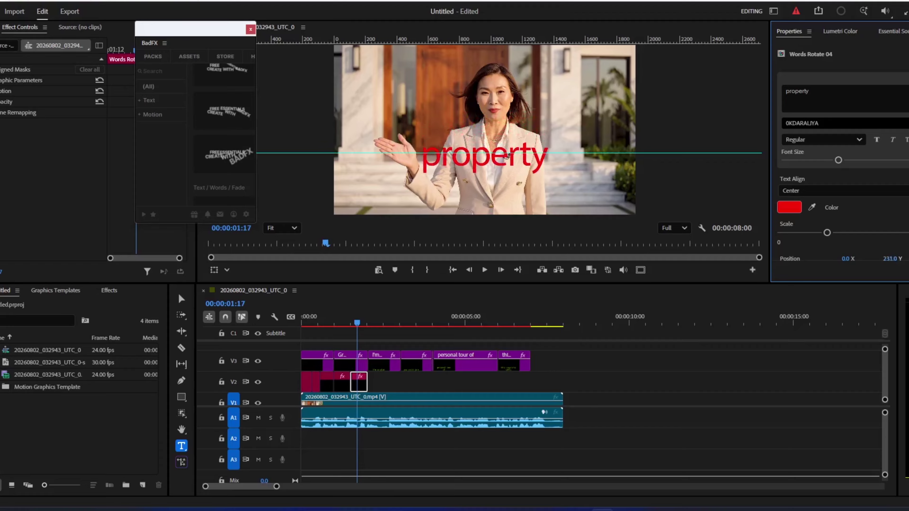
click(310, 322)
drag(310, 320, 391, 308)
Insert the BadFX Words Fade 03 template on track V2 and fit it under the "I'm so glad" caption, ending where the caption ends
click(417, 380)
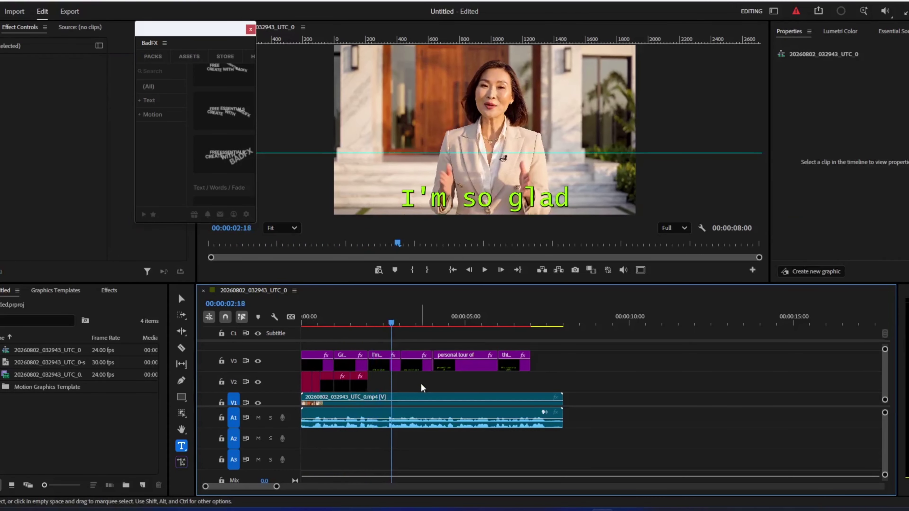
click(234, 158)
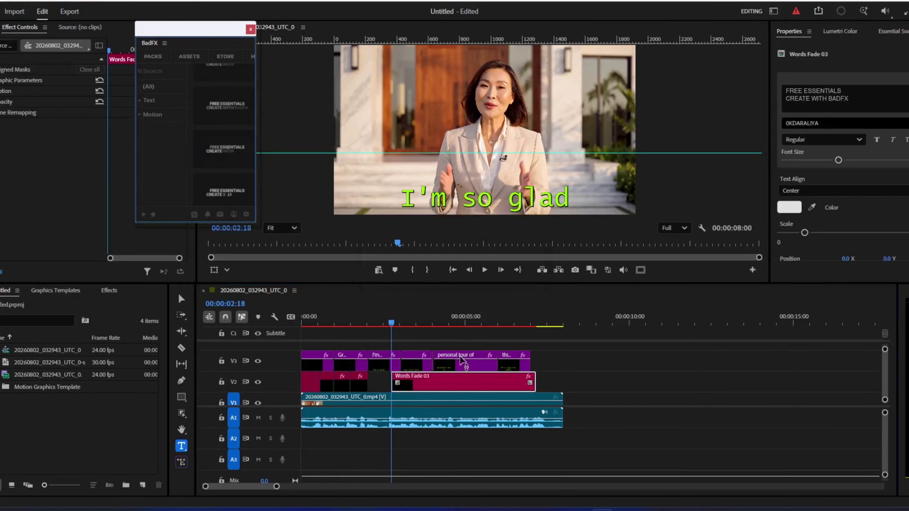
drag(425, 385, 409, 385)
drag(523, 380, 400, 380)
Split the Words Fade 03 clip on track V2 at 00:00:02:15
mouse_move(391, 332)
mouse_down()
mouse_move(379, 331)
mouse_move(387, 331)
mouse_up()
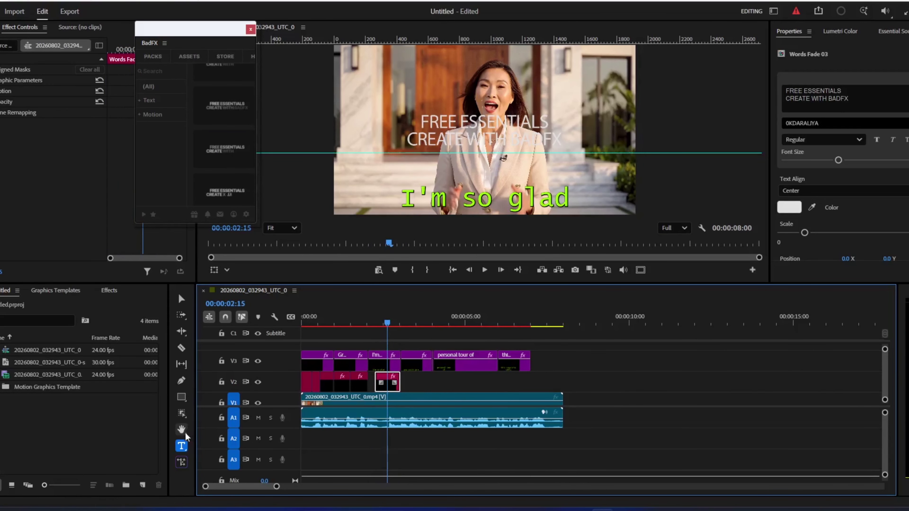
click(182, 348)
click(388, 380)
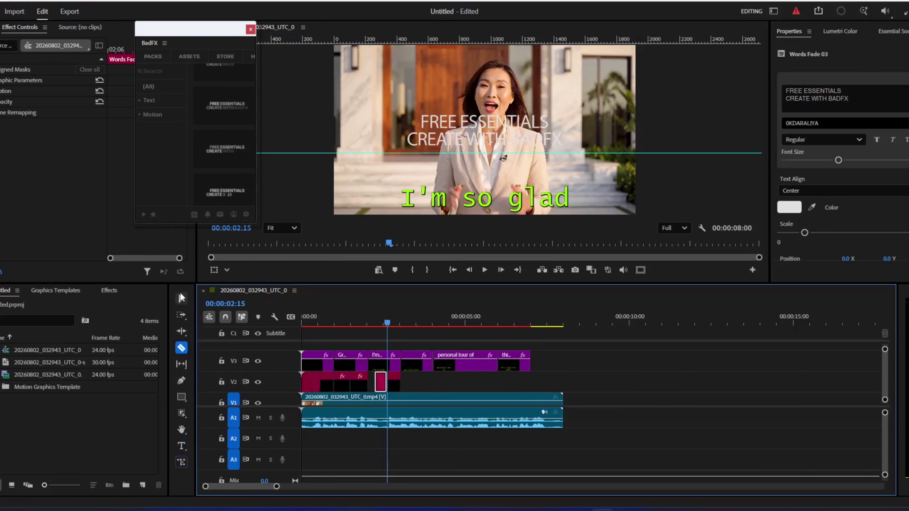
key(v)
Cut the words "so glad" out of the "I'm so glad" caption graphic
click(379, 324)
drag(381, 322, 383, 322)
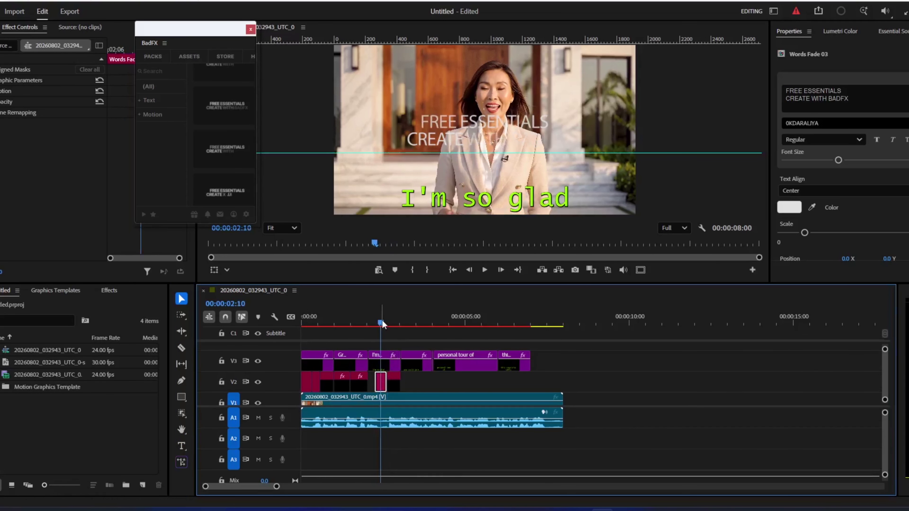
key(t)
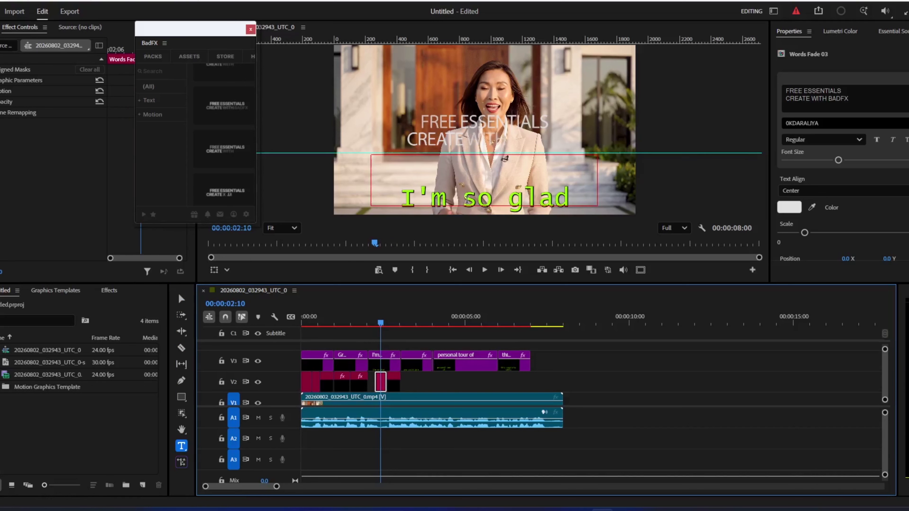
drag(462, 200, 586, 211)
key(ctrl+c)
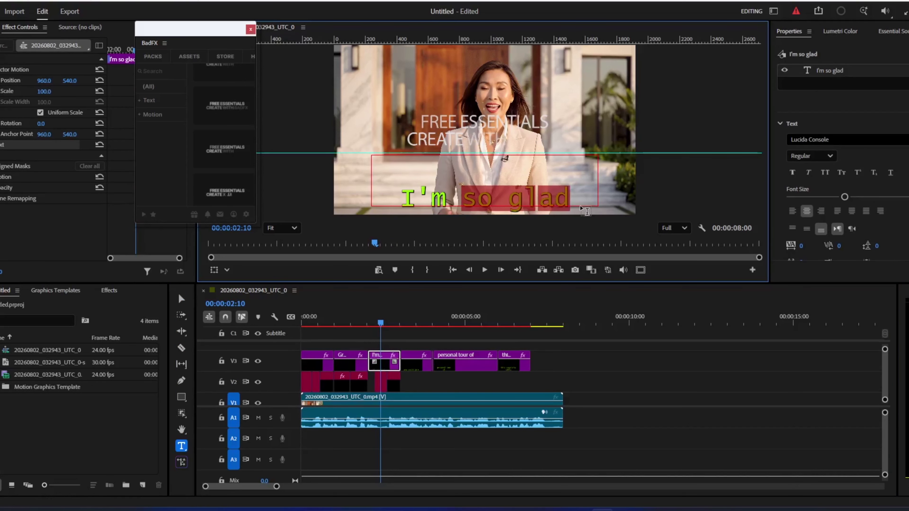
key(BackSpace)
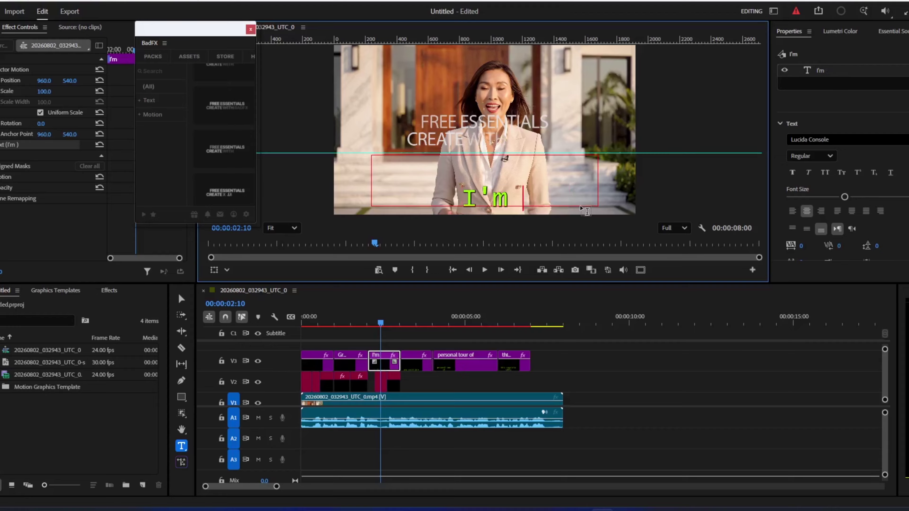
Replace the placeholder text of the second Words Fade 03 segment with the copied words "so glad"
click(395, 386)
triple_click(784, 98)
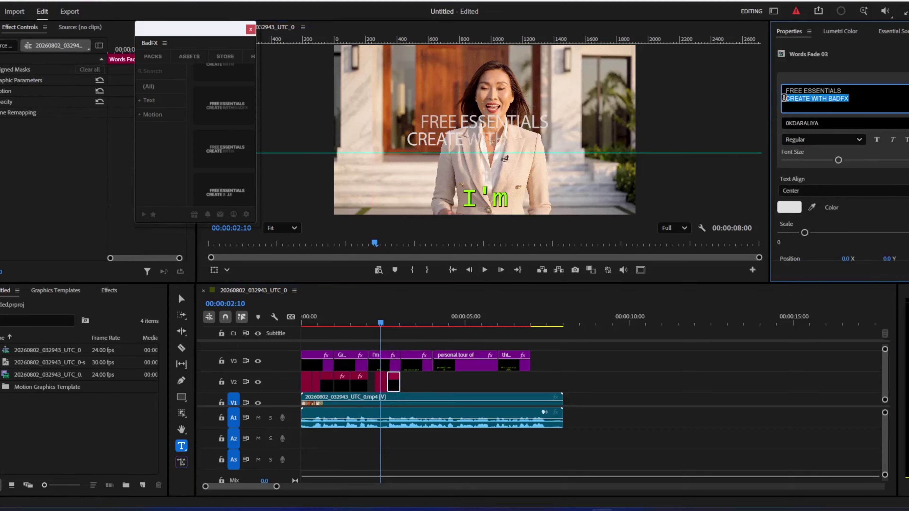
key(ctrl+v)
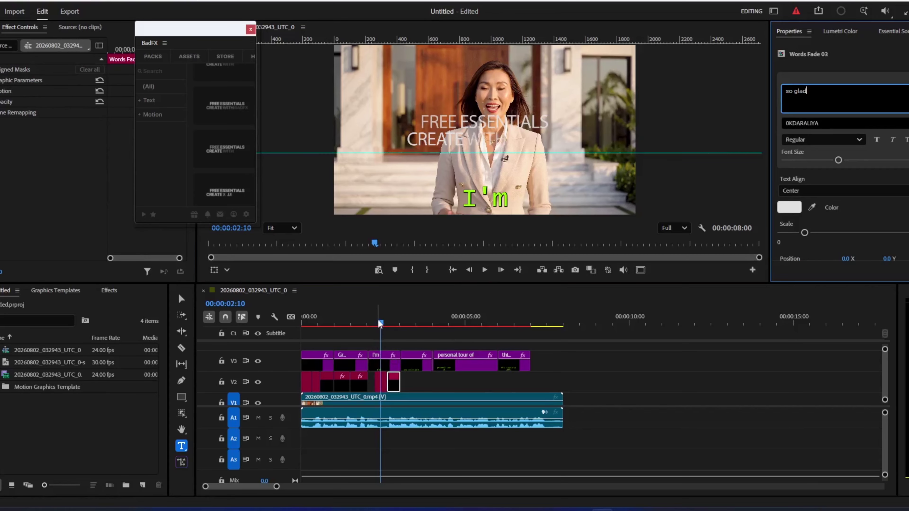
Clear the placeholder text of the first Words Fade 03 segment under the "I'm" caption on track V2
click(381, 385)
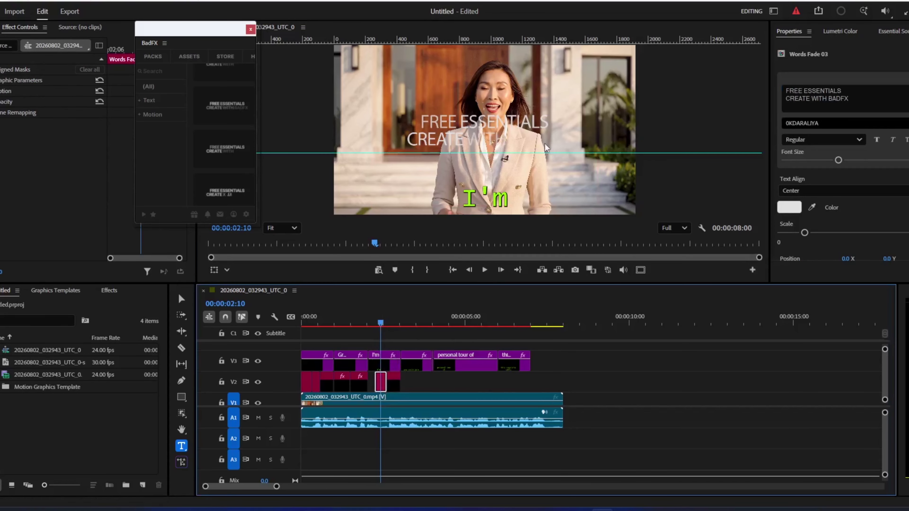
click(849, 99)
drag(849, 98, 782, 96)
key(BackSpace)
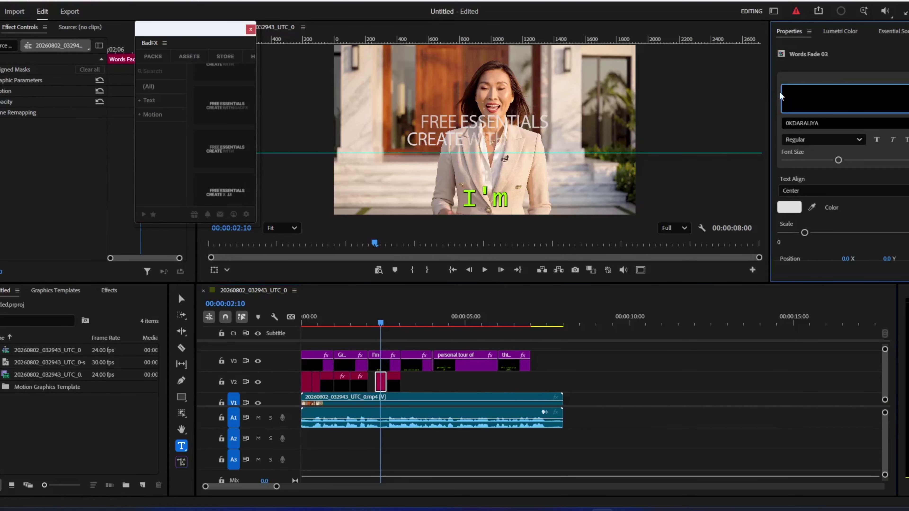
Cut "I'm" out of the caption graphic, put it into the emptied Words Fade 03 segment, and preview it at 00:00:02:09
click(457, 201)
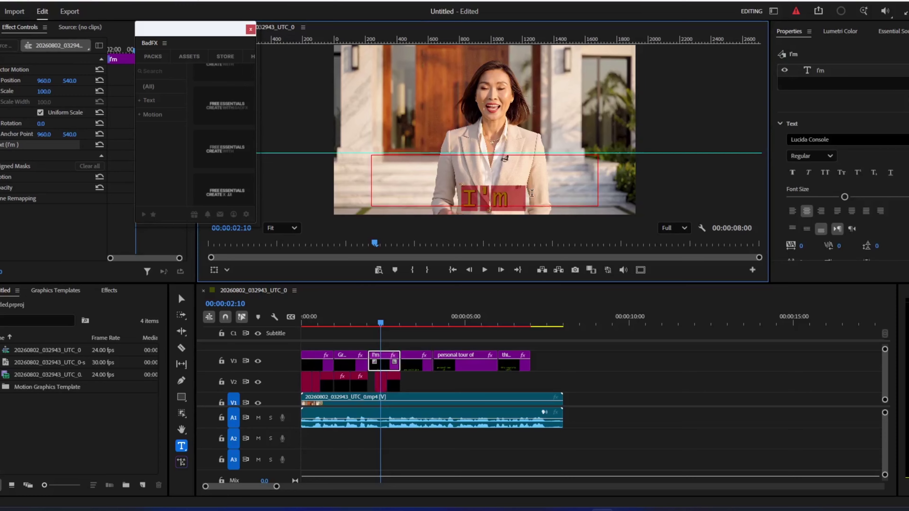
key(BackSpace)
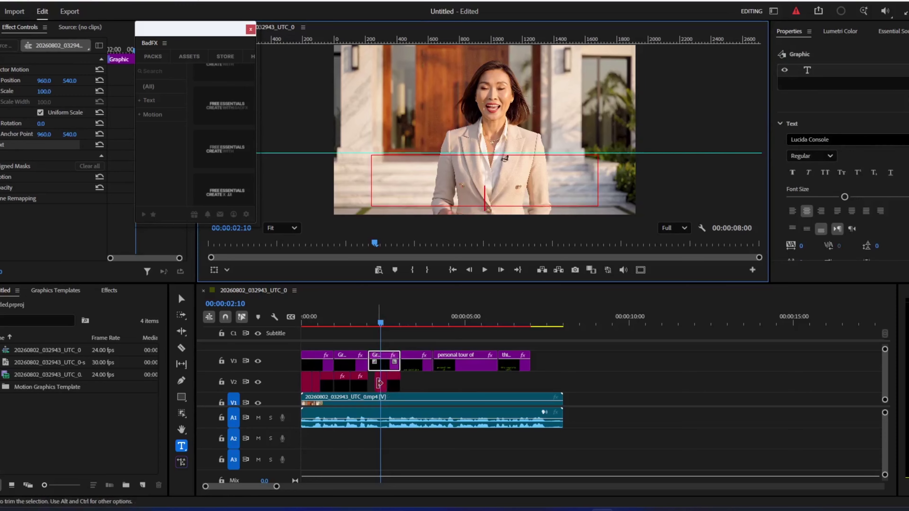
click(462, 335)
click(380, 381)
click(795, 91)
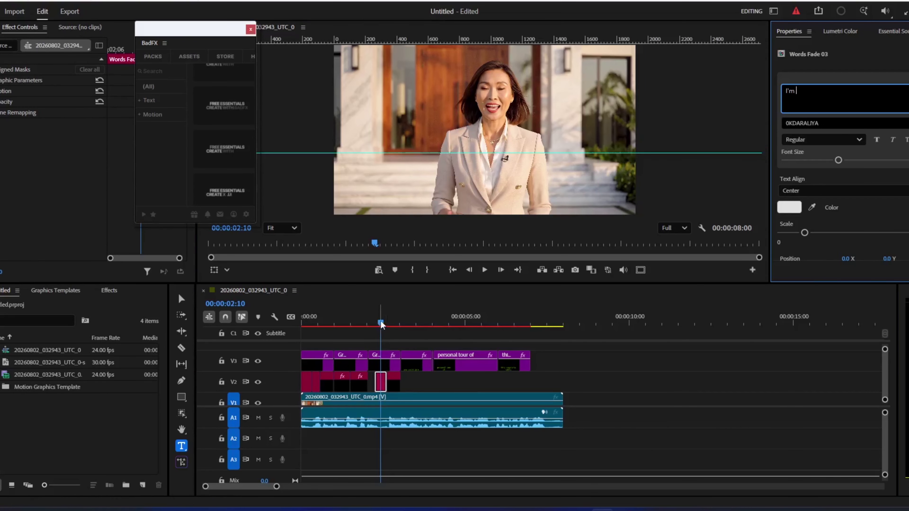
mouse_move(381, 322)
mouse_down()
mouse_move(393, 322)
mouse_move(379, 322)
mouse_up()
click(428, 383)
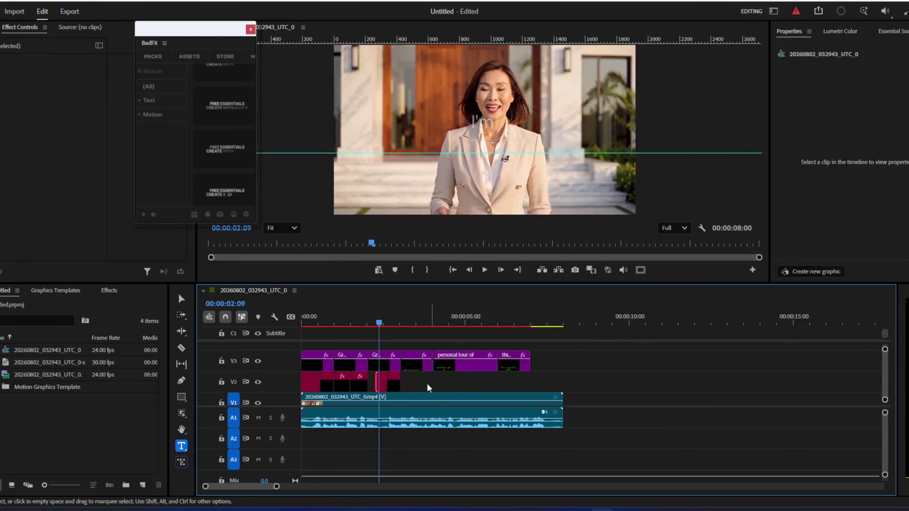
Recolour the "I'm" text of the first Words Fade 03 segment pure blue
click(380, 381)
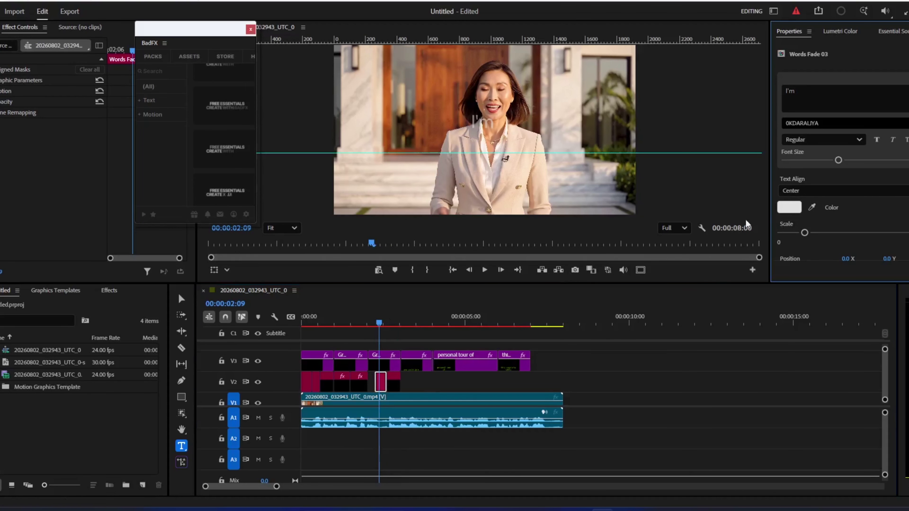
click(789, 207)
drag(479, 261, 475, 258)
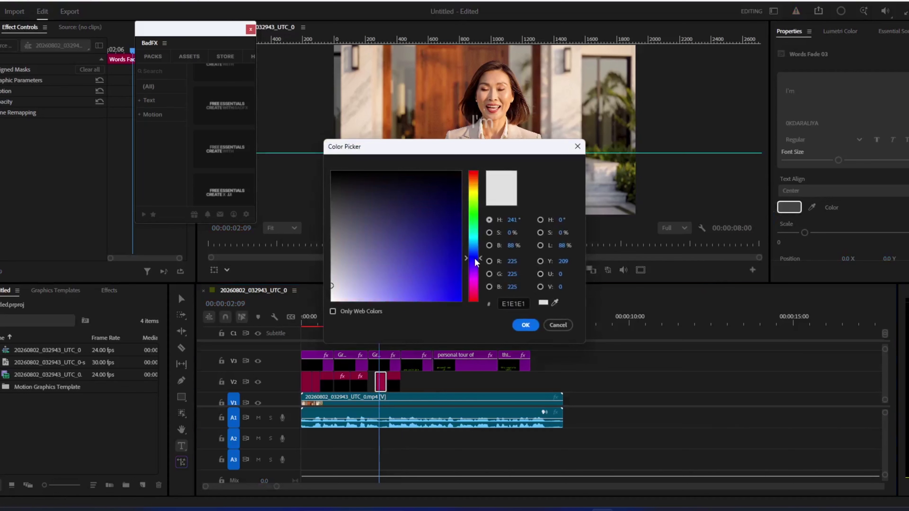
click(461, 301)
click(525, 325)
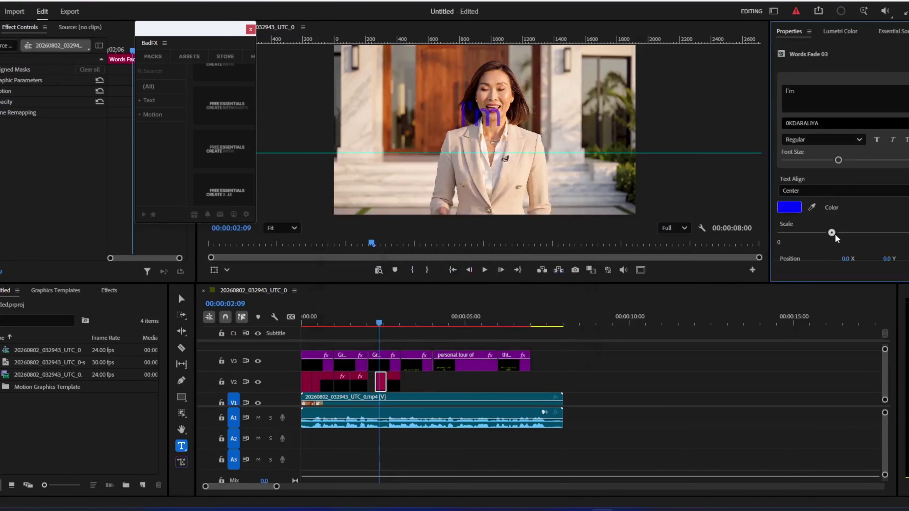
Enlarge the "I'm" text and lower it to a Y position of 229
drag(836, 236, 844, 236)
drag(889, 259, 906, 259)
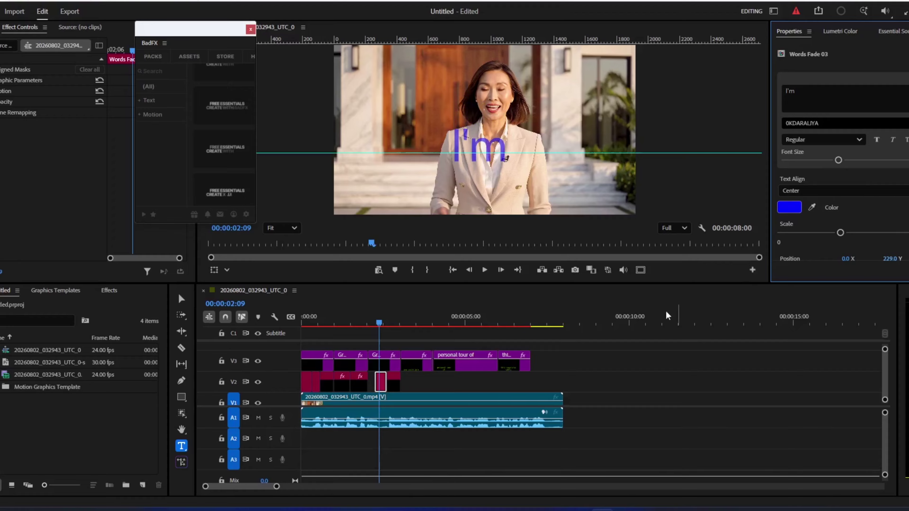
Recolour the second Words Fade 03 segment's "so glad" text dark gold, viewing it at 00:00:02:19
click(394, 381)
click(382, 323)
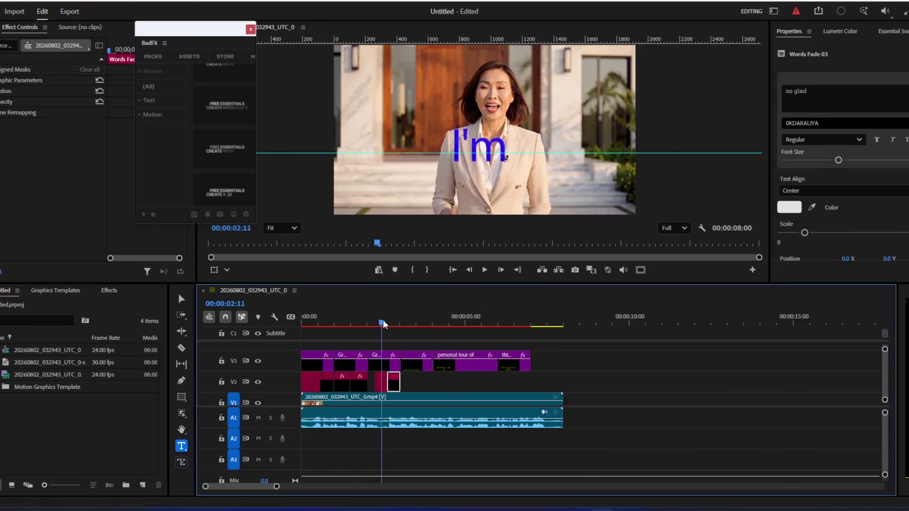
drag(383, 324, 393, 324)
click(792, 210)
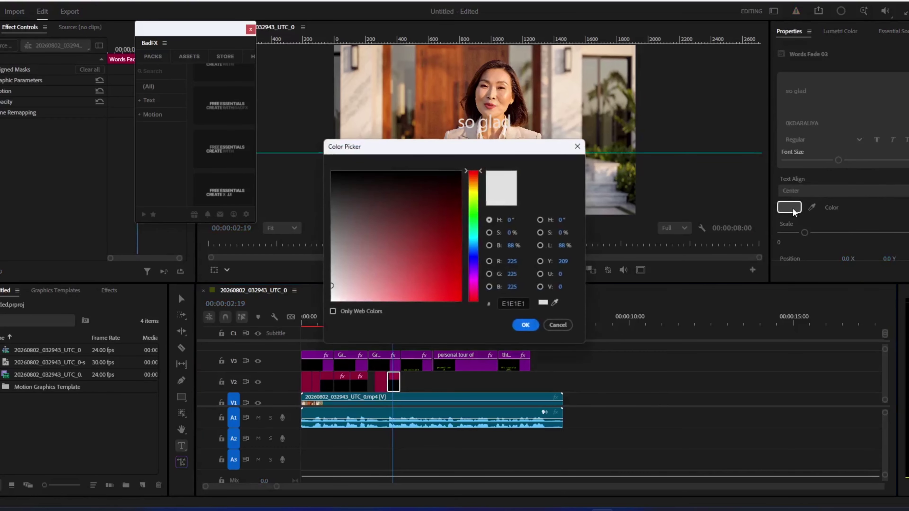
drag(479, 196, 476, 187)
click(451, 235)
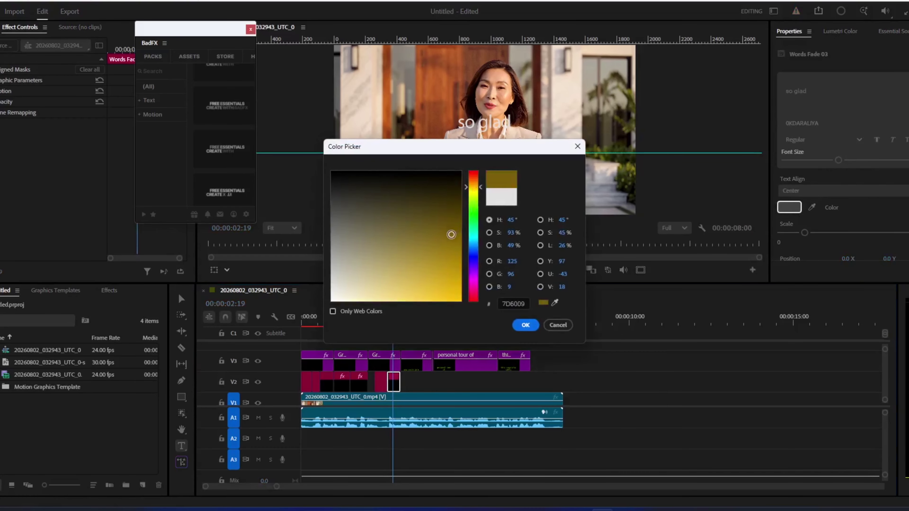
click(520, 325)
Recolour the "so glad" text bright red
click(789, 207)
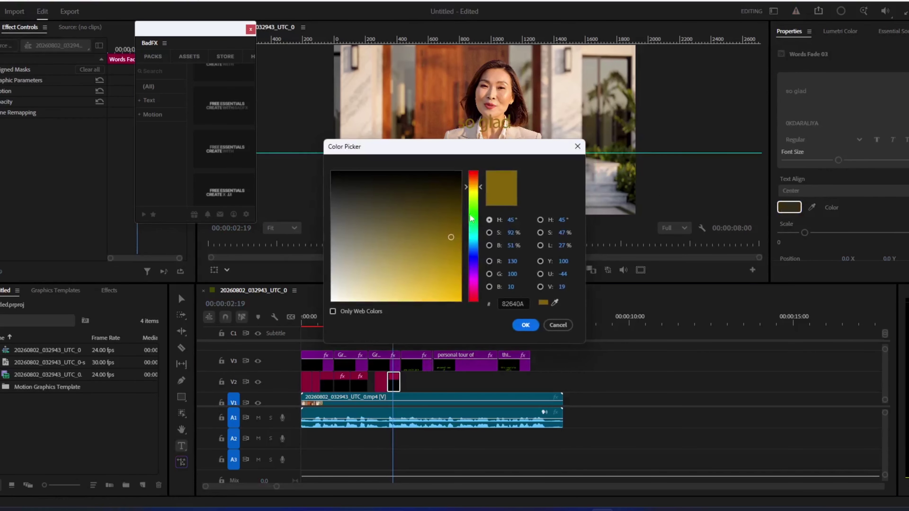
drag(470, 215, 474, 162)
drag(439, 253, 464, 300)
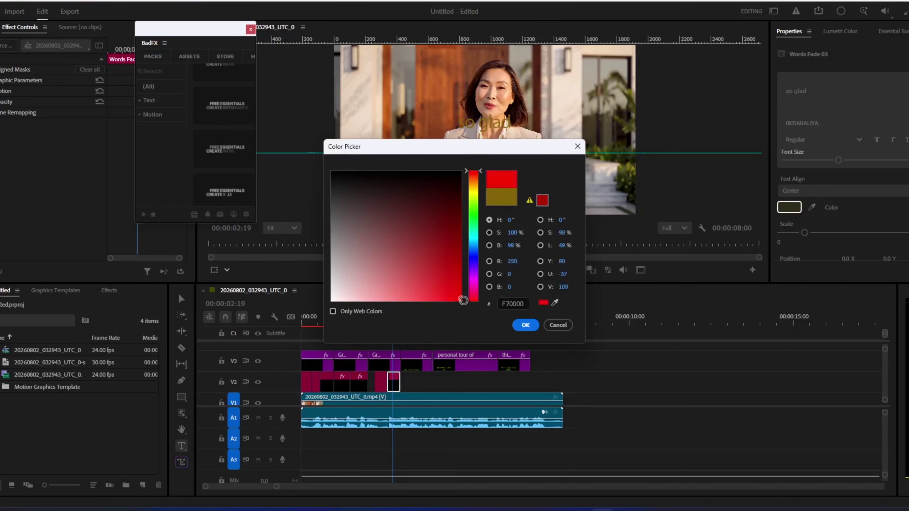
click(525, 325)
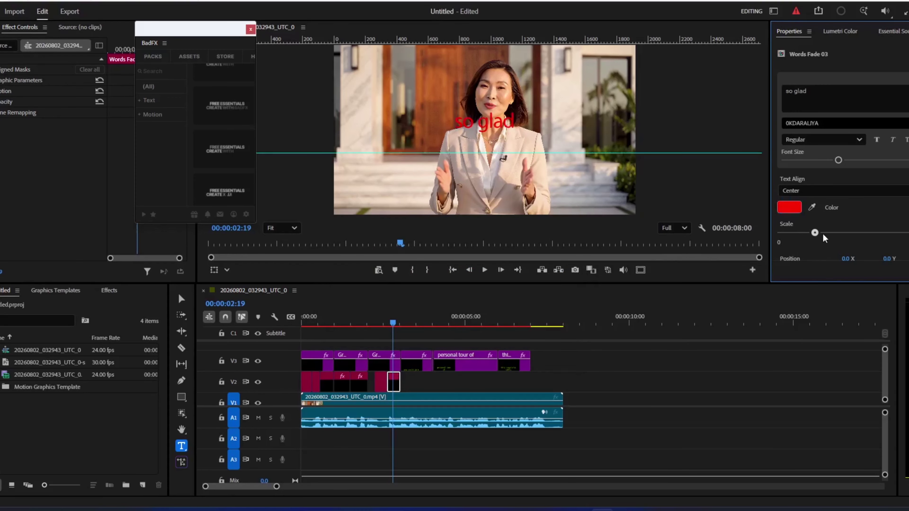
Enlarge the "so glad" text and lower it to a Y position of 243
drag(822, 235, 843, 233)
drag(890, 259, 908, 259)
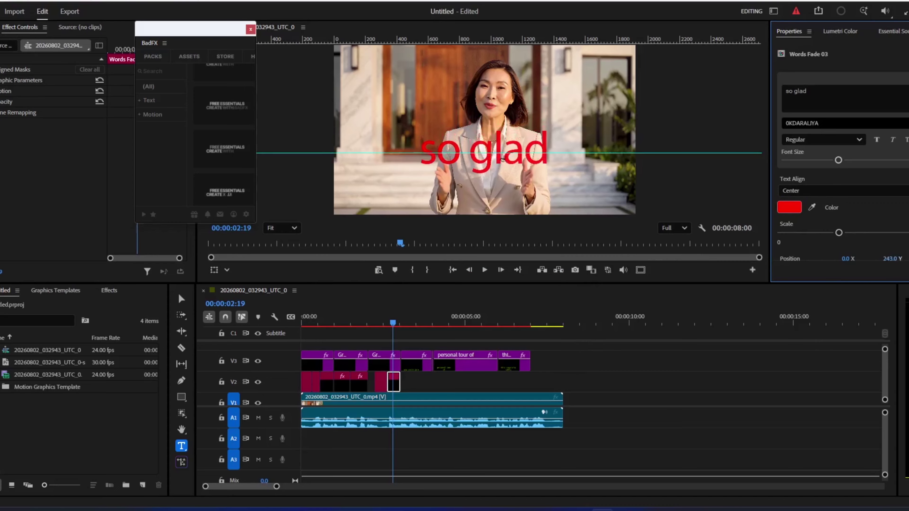
Change the "so glad" text to the 20 db font and reduce its scale so it sits well inside the frame
click(844, 123)
click(824, 226)
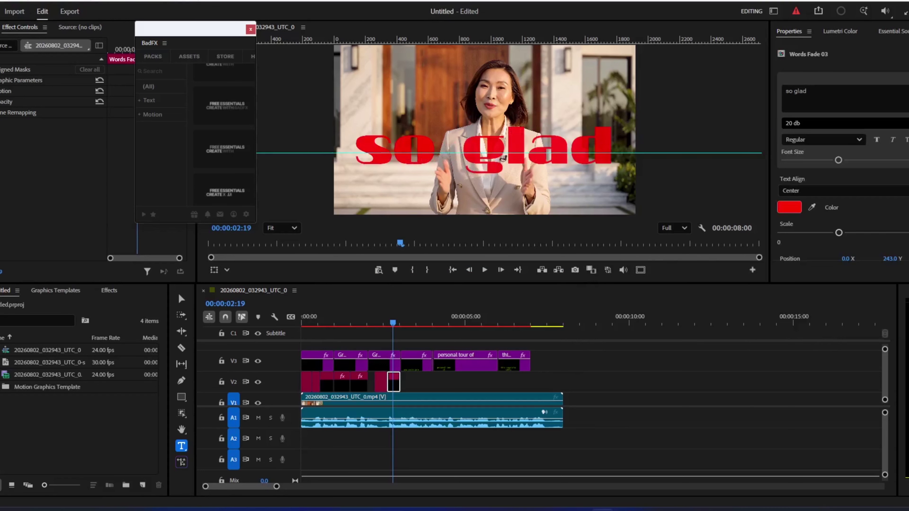
drag(840, 234, 822, 233)
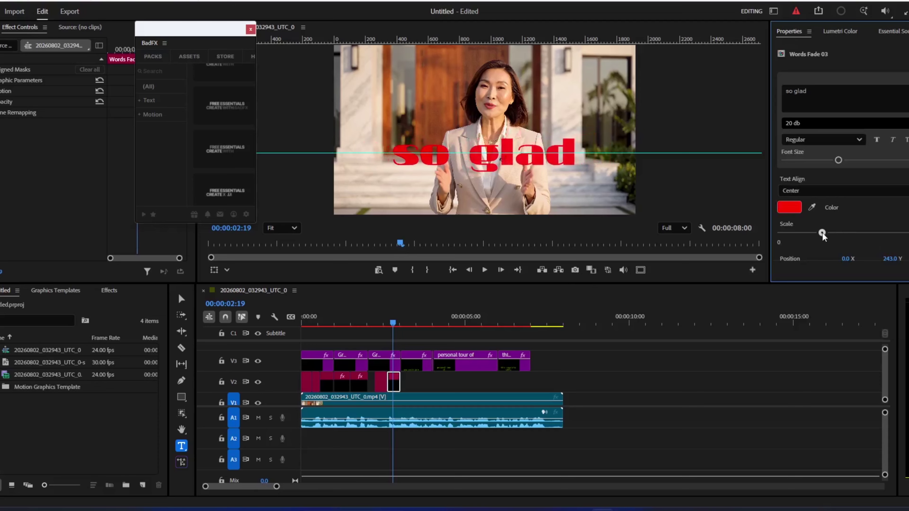
click(412, 382)
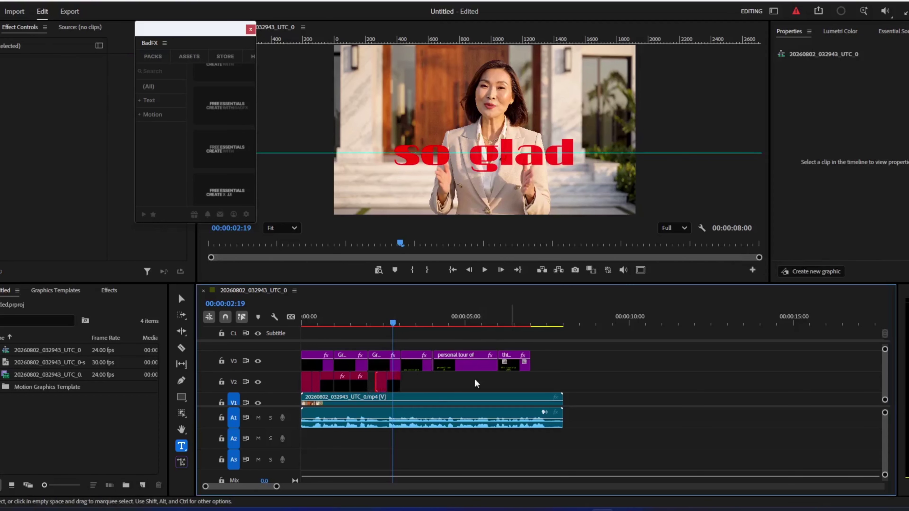
Select the "I'm" segment, go back to 00:00:02:10, and open the font choice for its text
click(381, 384)
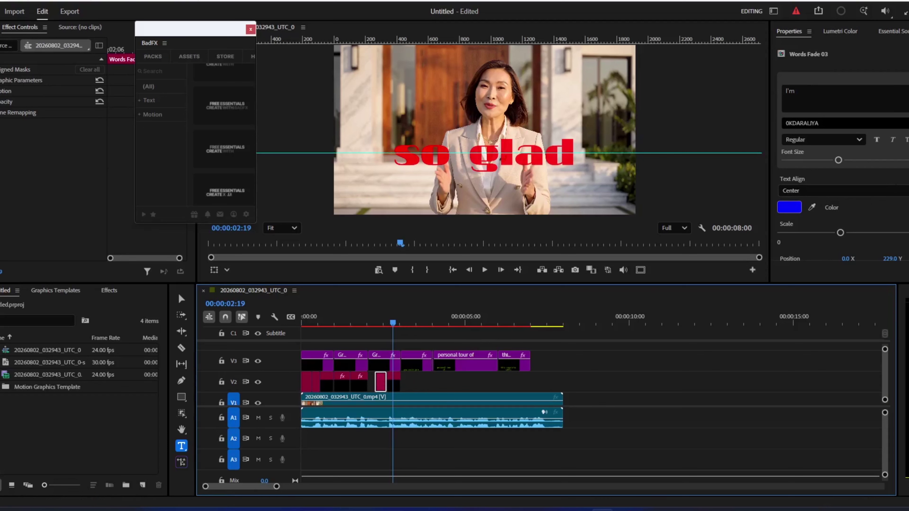
key(Left)
key(Left)
key(Left)
key(Left)
key(Left)
key(Left)
key(Left)
key(Left)
key(Left)
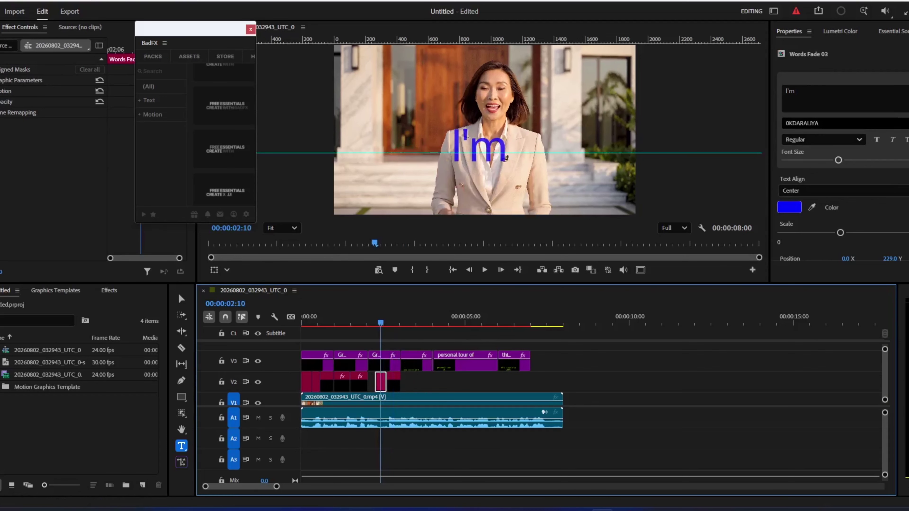
click(802, 123)
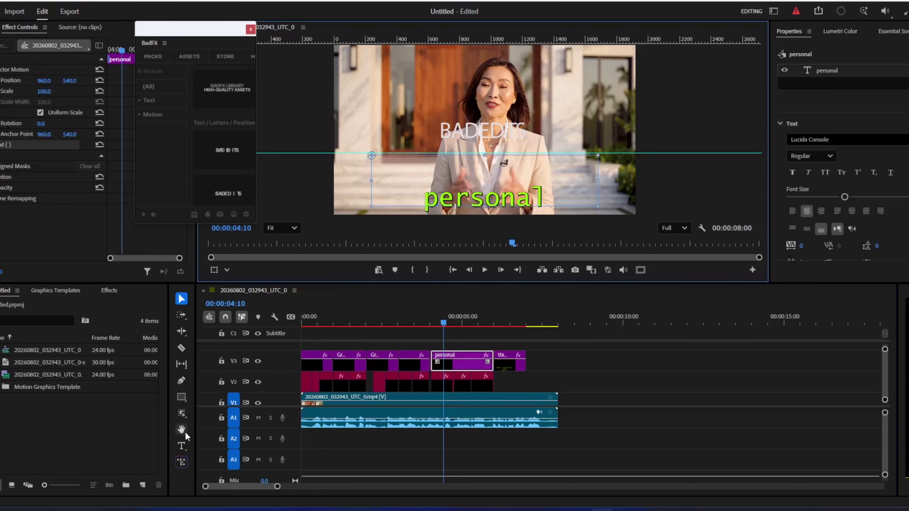
Cut "personal" out of its caption graphic and use it to replace "BADEDITS" in the Letters Position 02 segment at 00:00:04:10
double_click(442, 200)
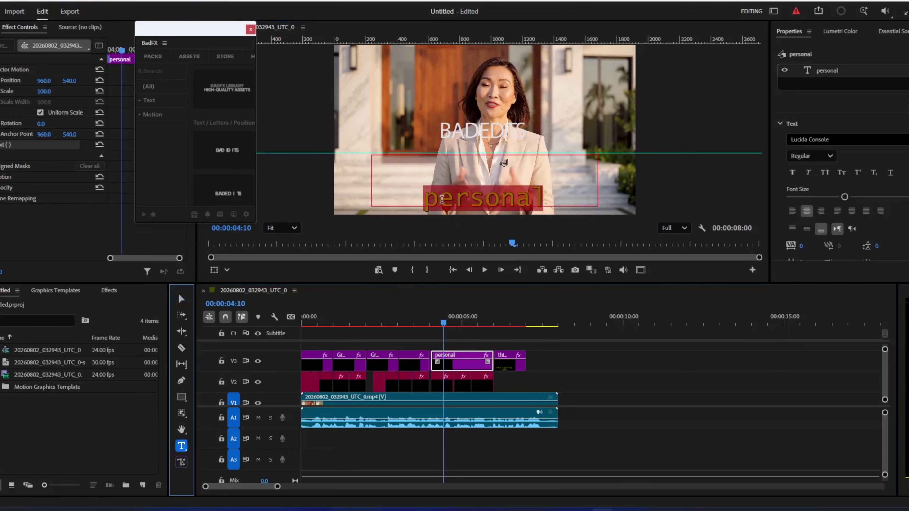
key(BackSpace)
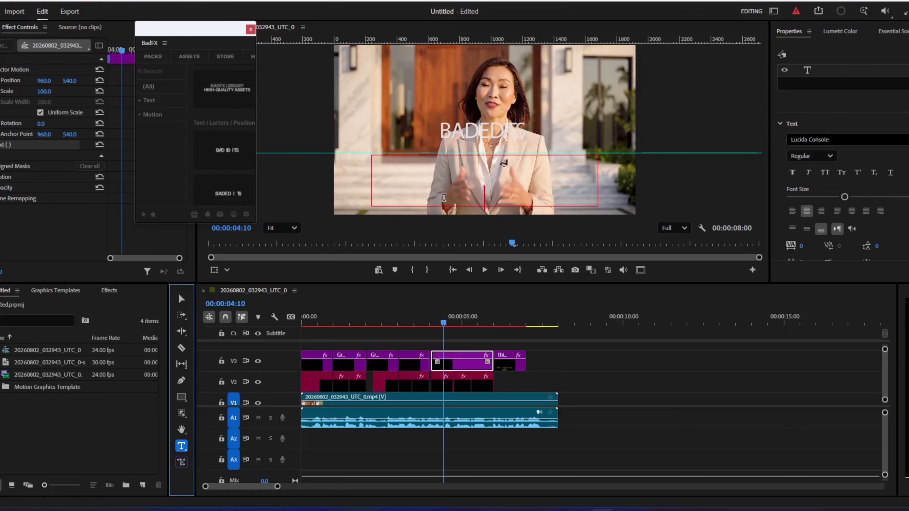
click(442, 387)
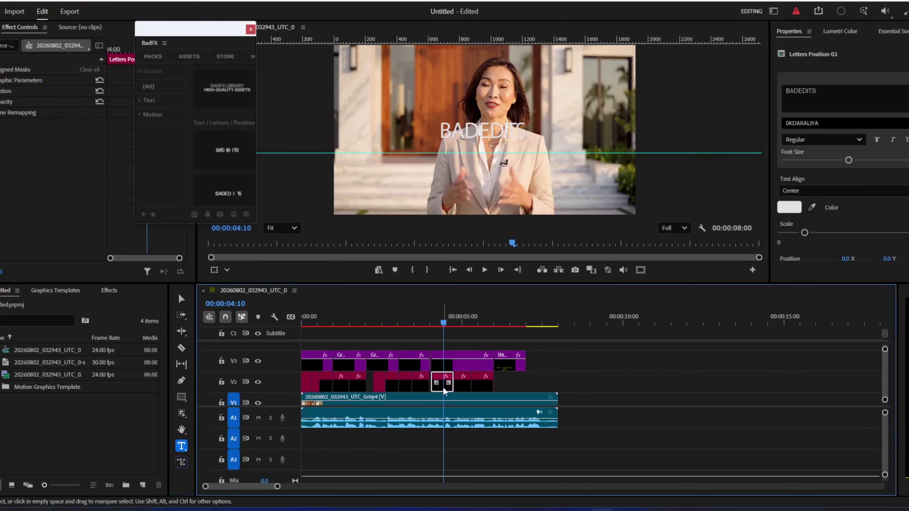
click(808, 91)
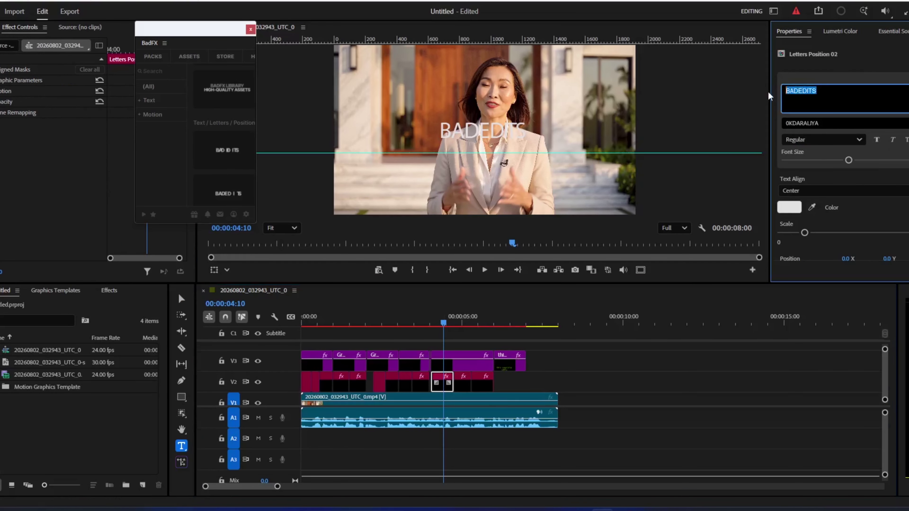
click(598, 372)
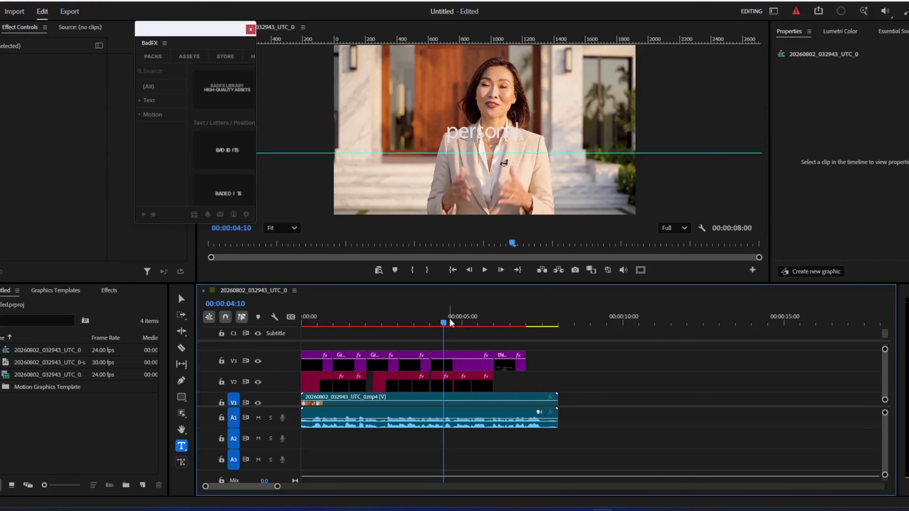
Enlarge the "personal" text of the Letters Position 02 segment and lower it to a Y position of 111
click(442, 387)
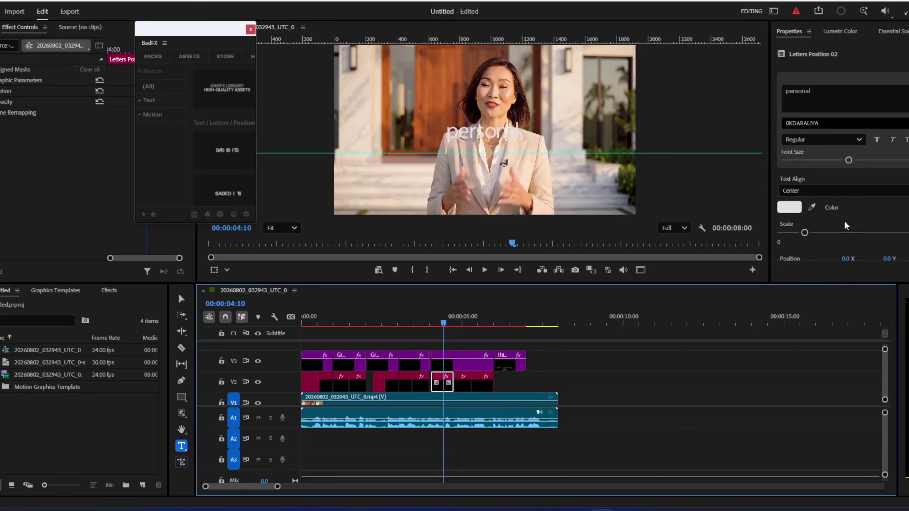
drag(804, 232, 825, 233)
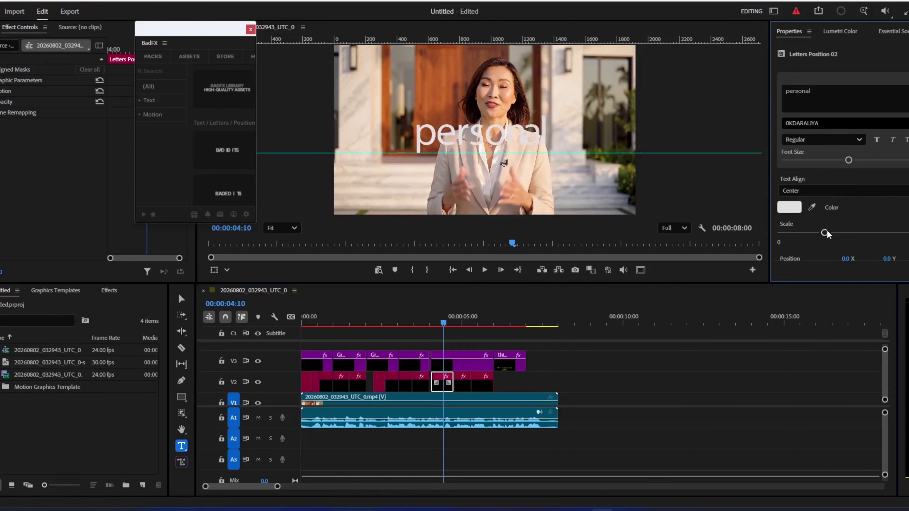
drag(901, 258, 907, 258)
Recolour the "personal" text black (#000000) and browse the available fonts for it
click(789, 207)
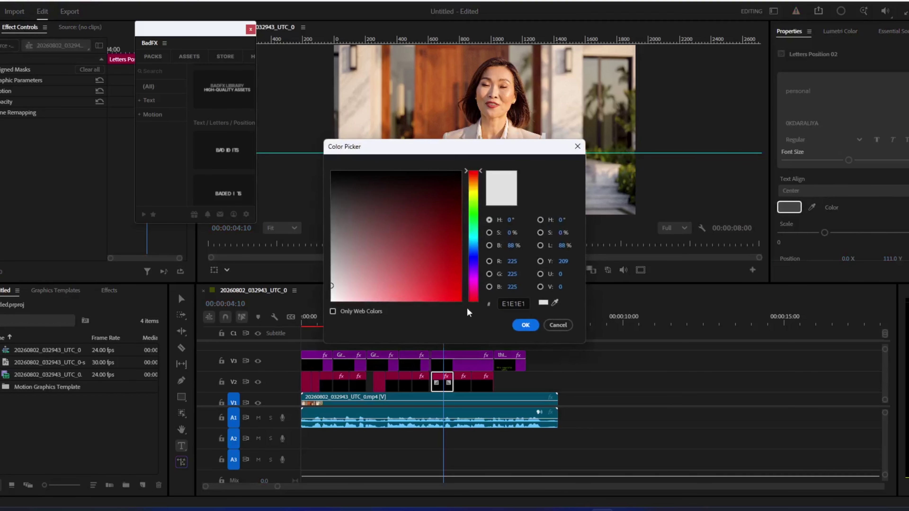
drag(442, 206, 439, 175)
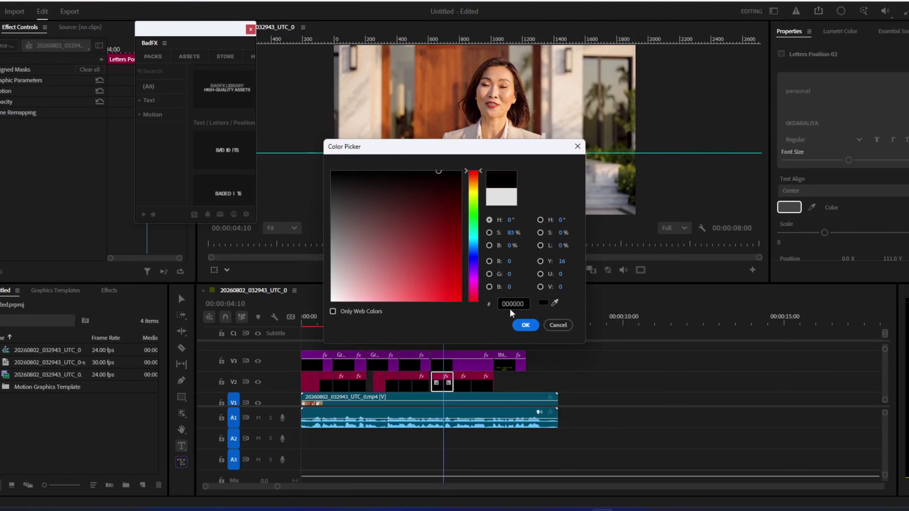
click(525, 325)
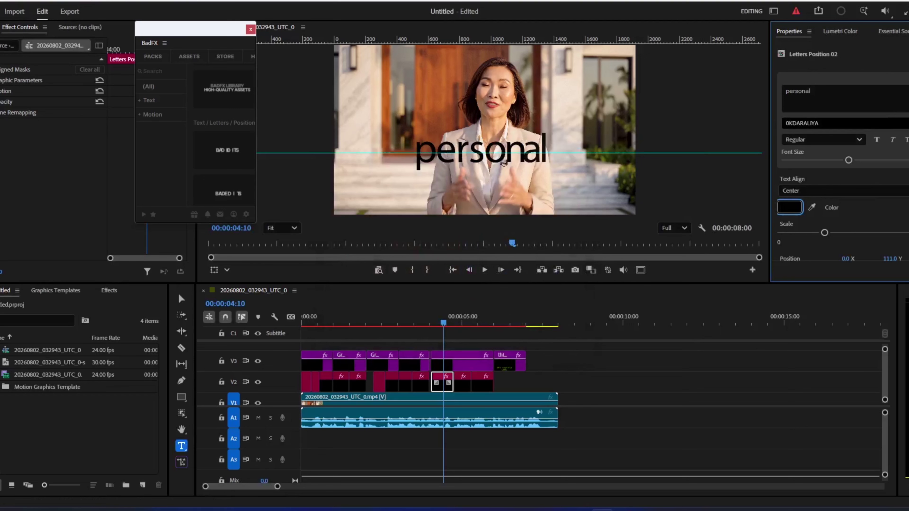
click(823, 122)
scroll(905, 200, down, 2)
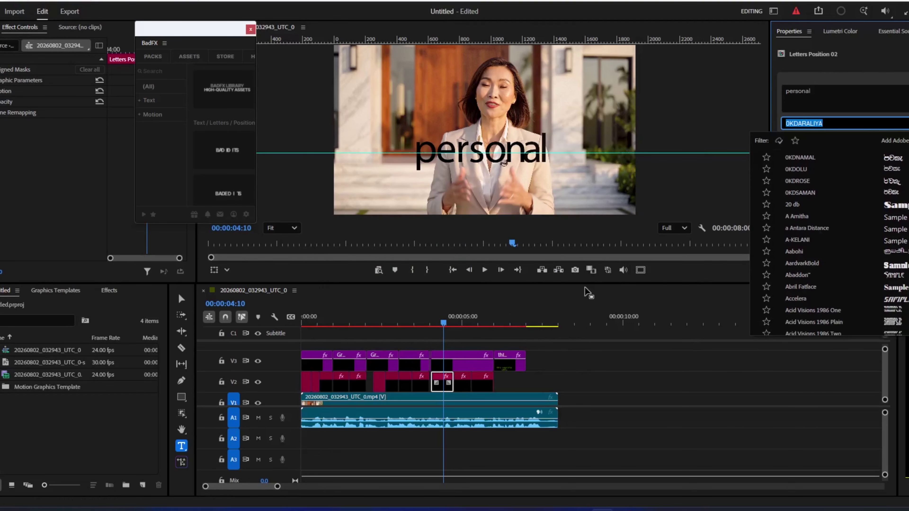
Recolour the text of the "tour of" segment at 00:00:05:01 bright green
drag(448, 323, 464, 324)
click(467, 389)
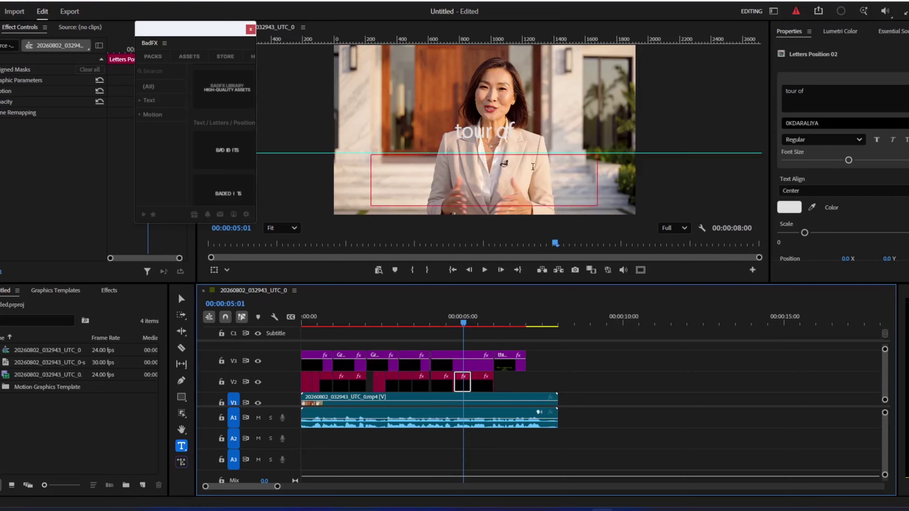
click(793, 208)
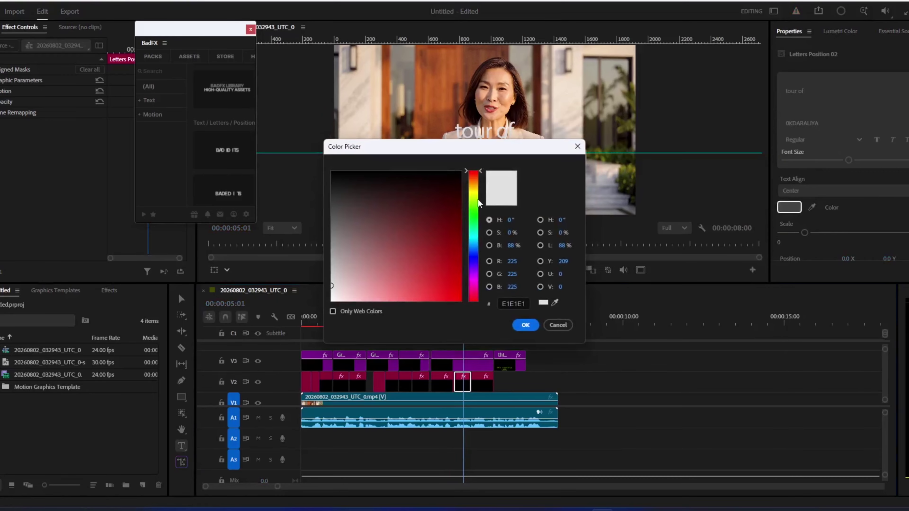
click(474, 207)
click(448, 301)
click(526, 325)
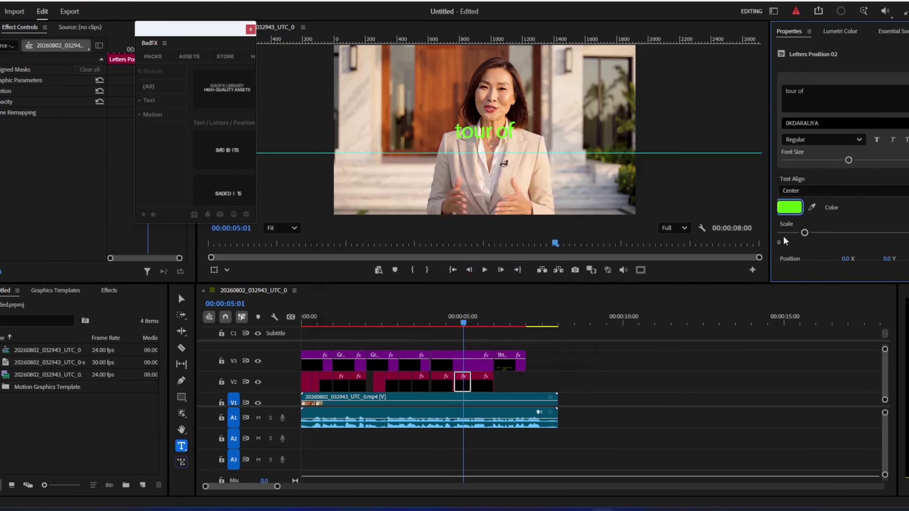
Enlarge the "tour of" text and lower it to a Y position of 109
drag(808, 234, 824, 235)
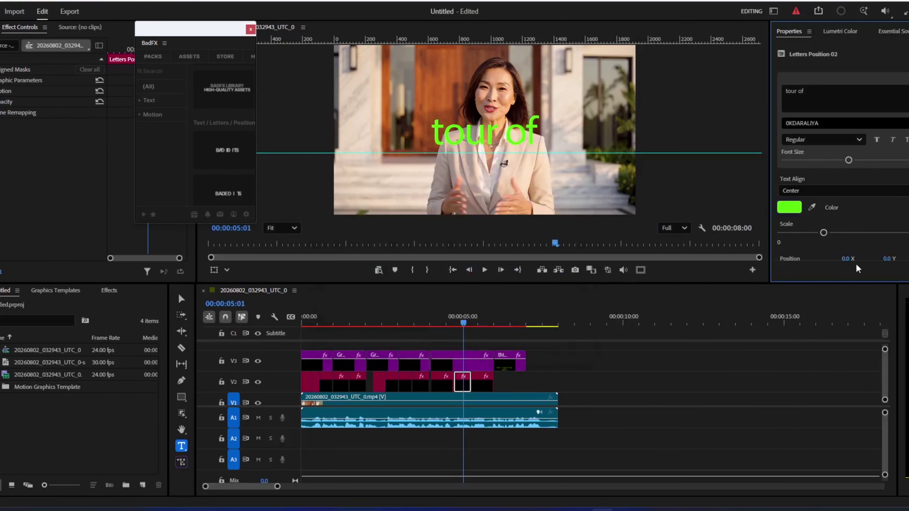
drag(887, 259, 905, 260)
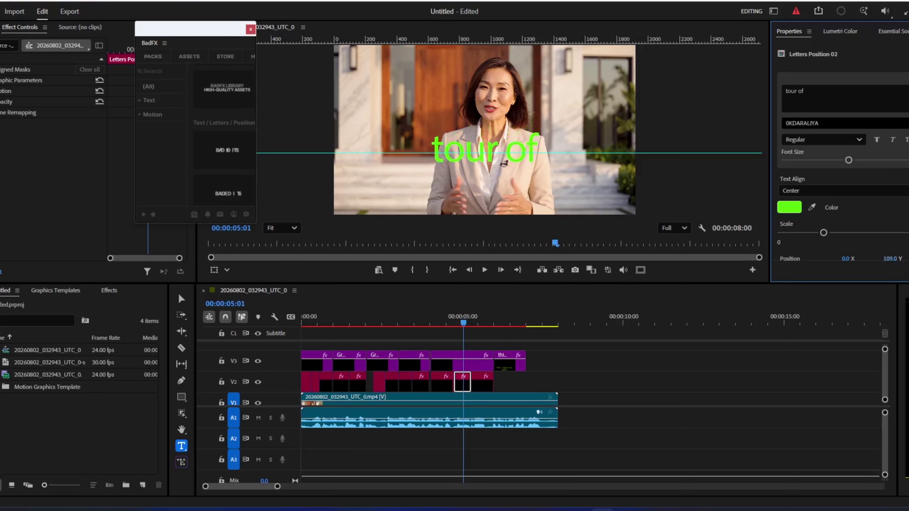
Delete the leftover "BADEDITS" segment after "tour of" and extend the "tour of" segment to fill the gap
click(477, 322)
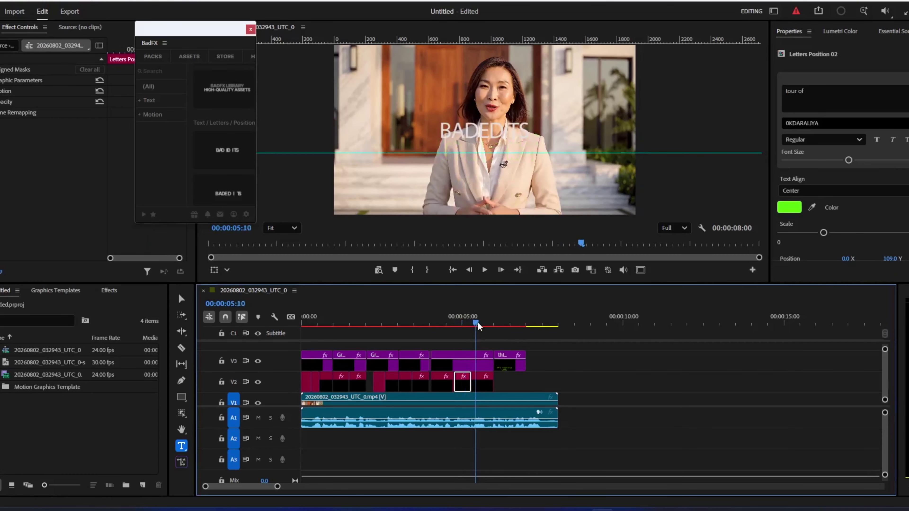
click(484, 389)
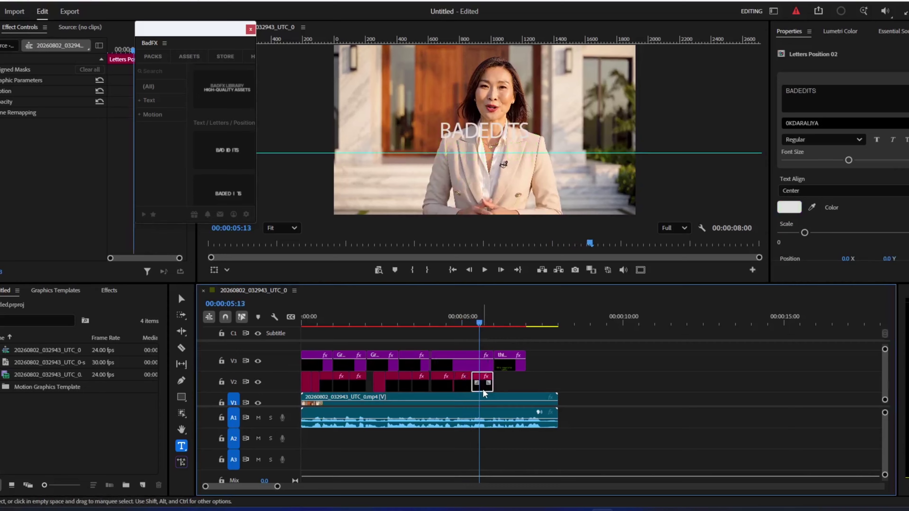
drag(479, 322, 476, 304)
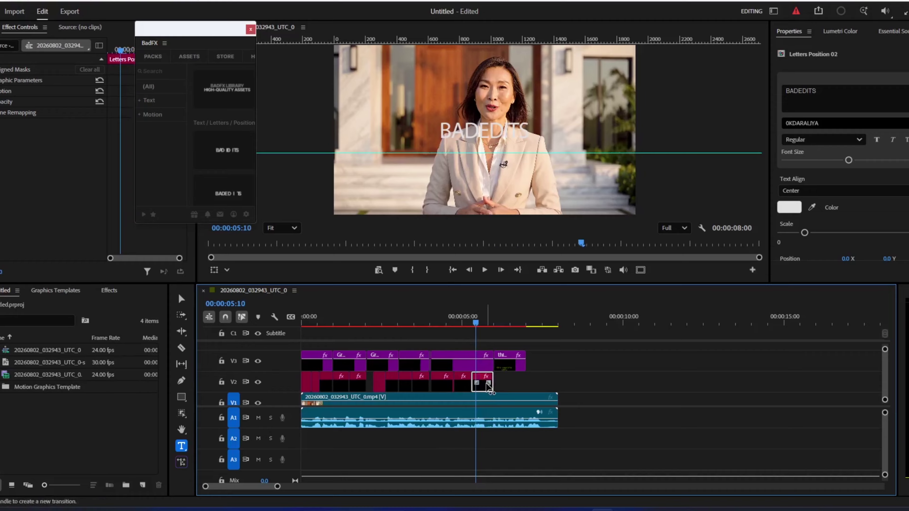
key(Delete)
click(471, 378)
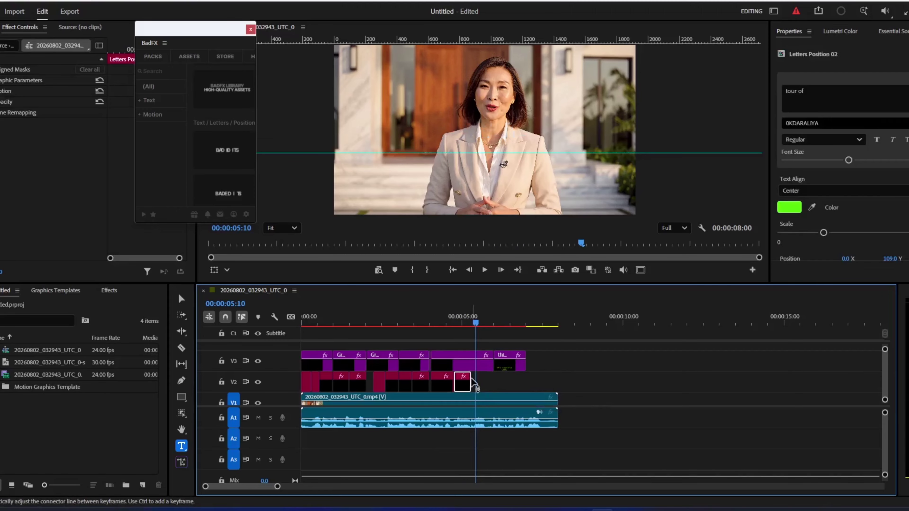
drag(471, 378, 493, 375)
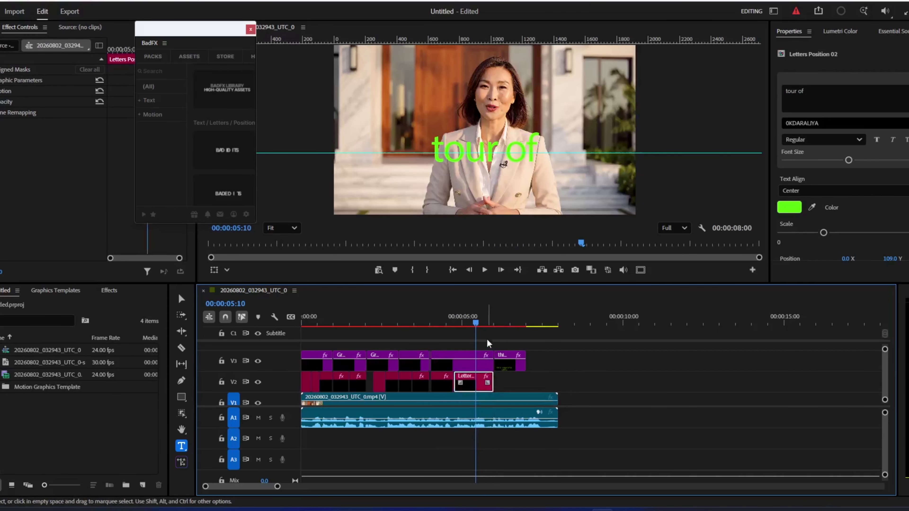
Add the Letters Scale 03 template on V2 and fit its length to the "this exquisite villa" caption
drag(465, 322, 501, 320)
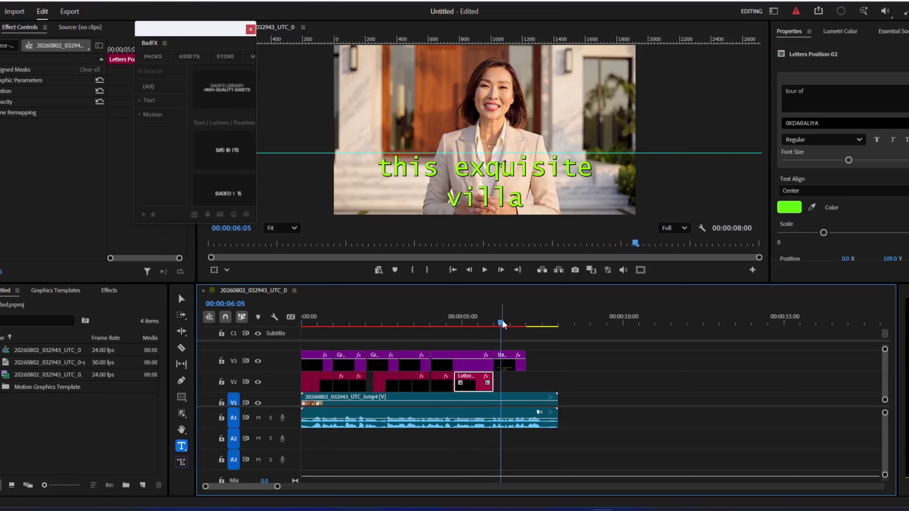
click(509, 364)
click(530, 392)
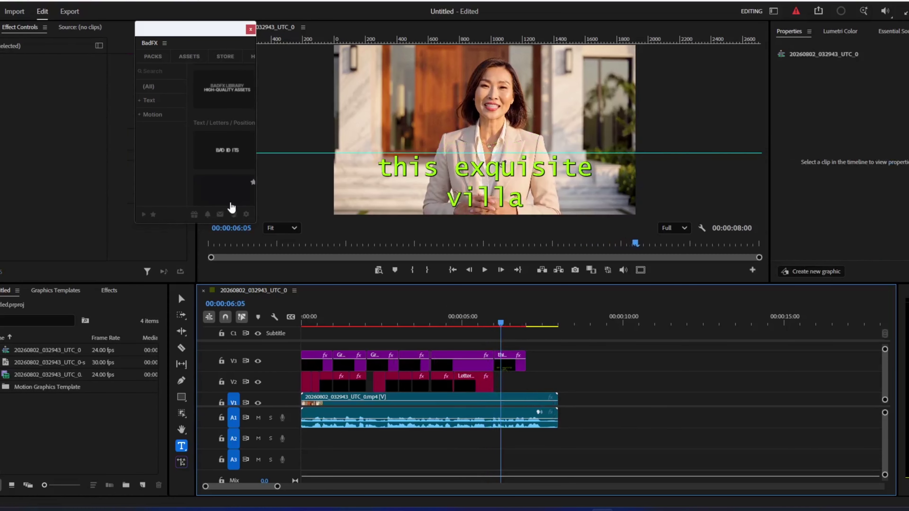
scroll(229, 175, down, 3)
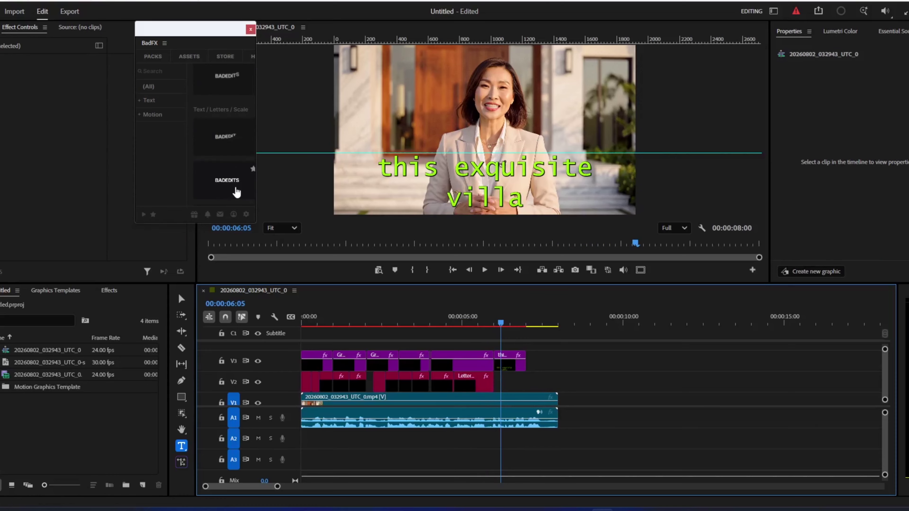
scroll(237, 192, down, 2)
click(235, 176)
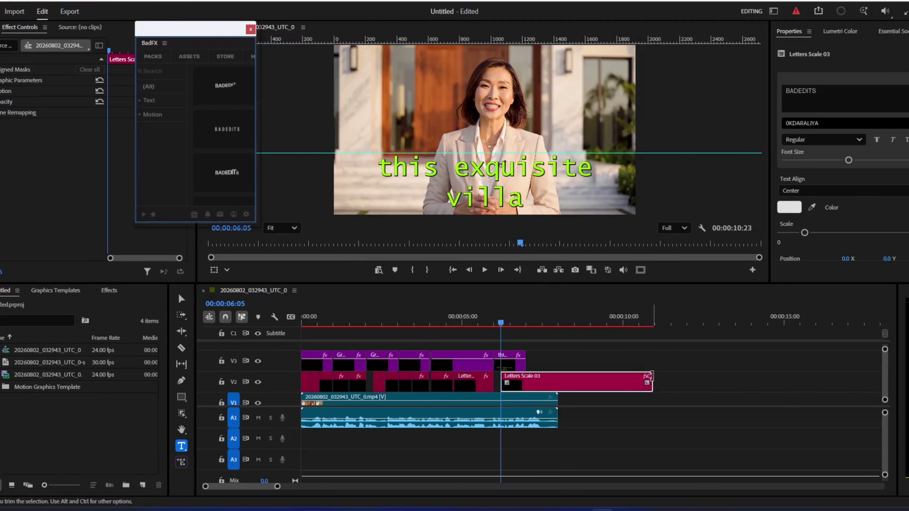
drag(653, 383, 526, 372)
Split the Letters Scale 03 clip at 00:00:06:11 and 00:00:06:16 into one segment per word
drag(500, 323, 509, 323)
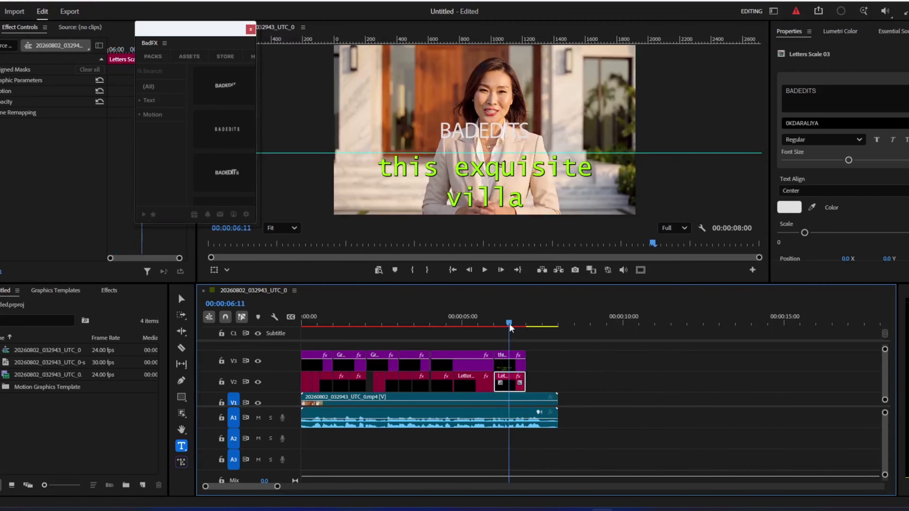
click(182, 347)
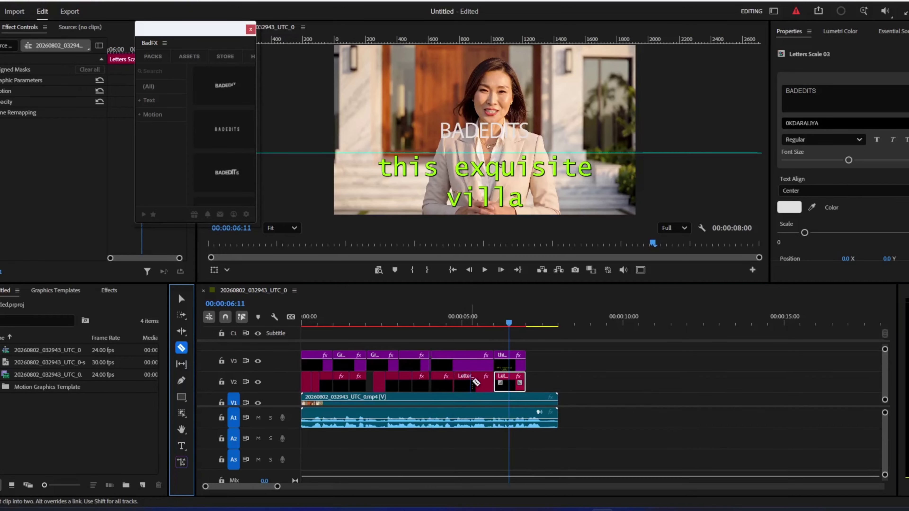
click(509, 380)
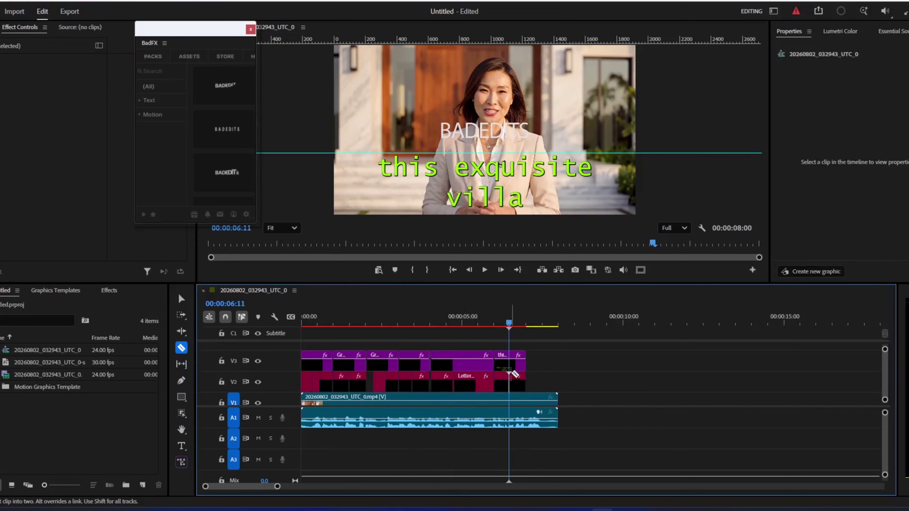
drag(510, 323, 517, 323)
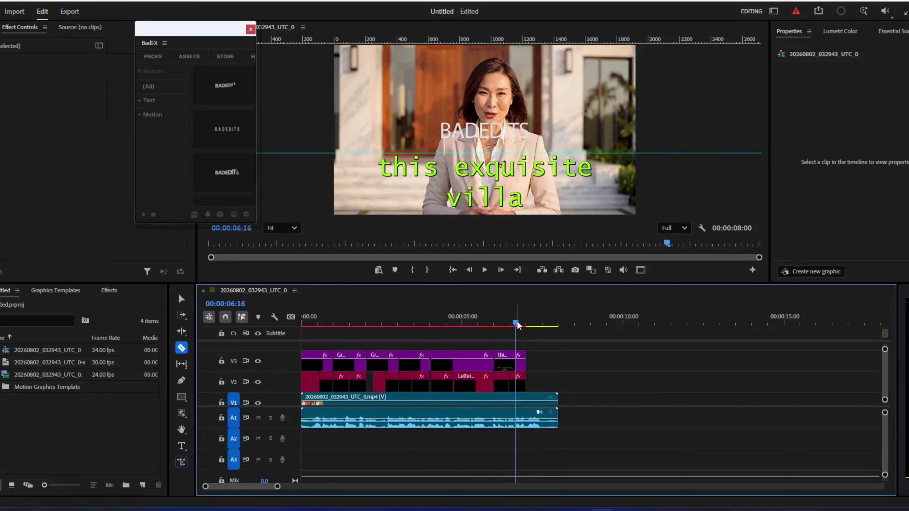
click(517, 382)
Remove "this" from the caption graphic and make it the text of the first Letters Scale 03 segment at 00:00:06:03
drag(515, 323, 498, 325)
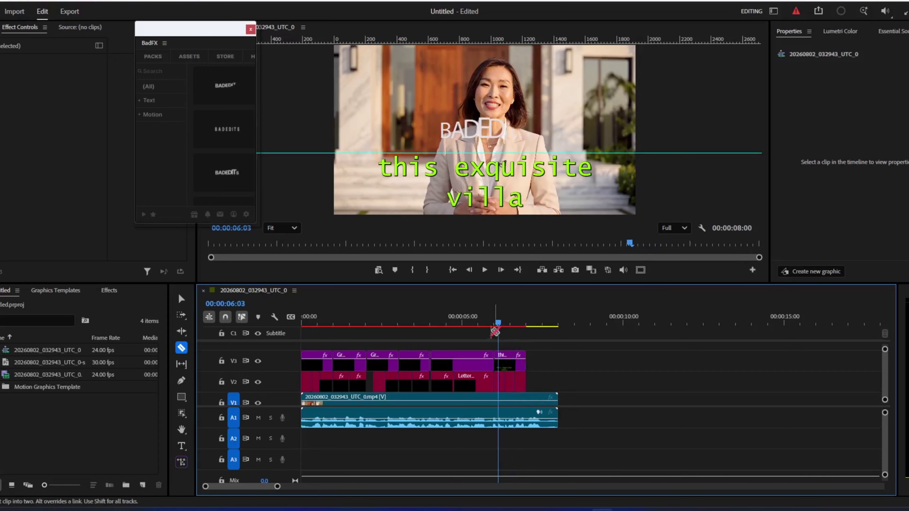
key(v)
click(499, 385)
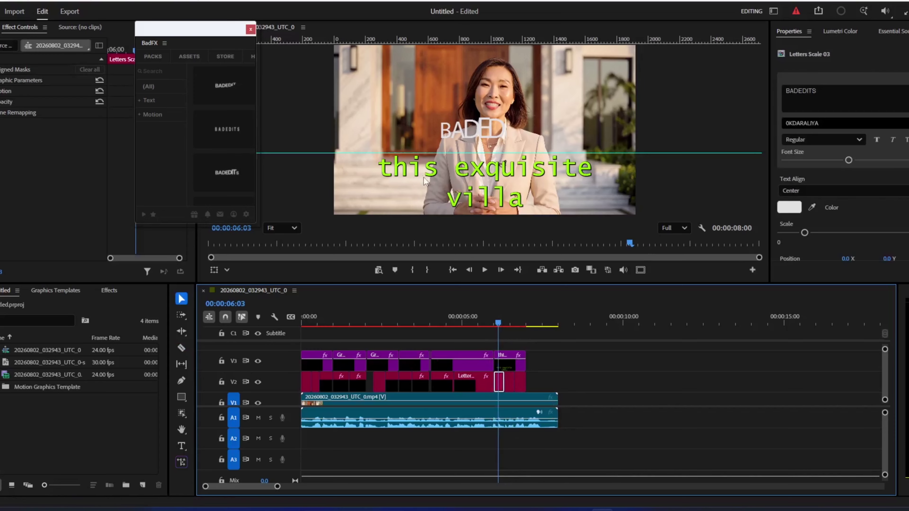
key(t)
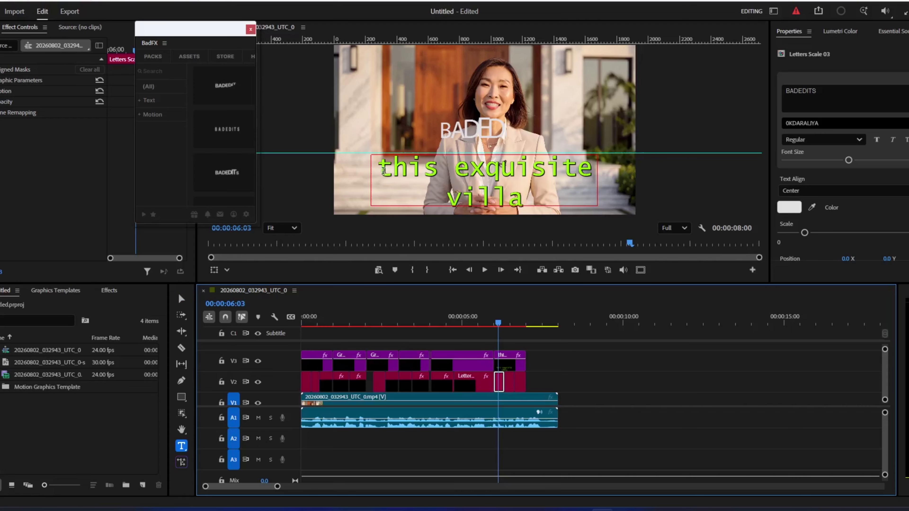
double_click(375, 162)
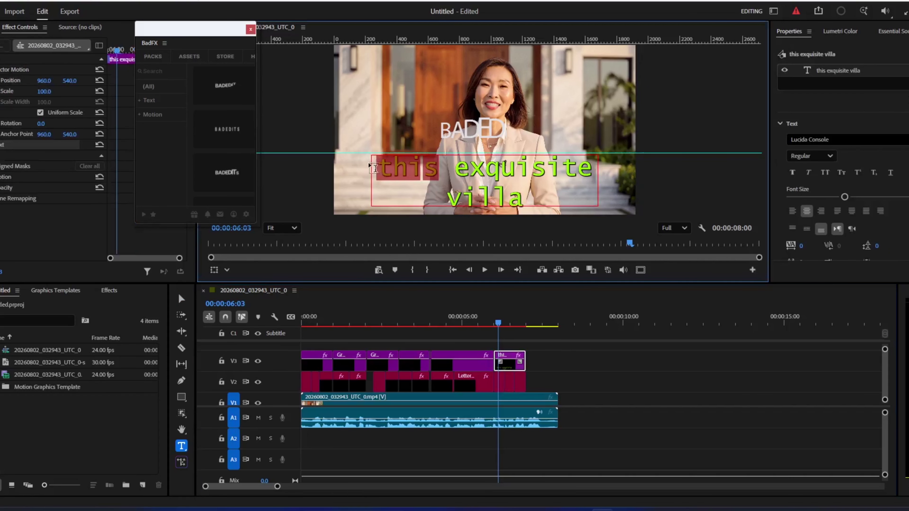
key(BackSpace)
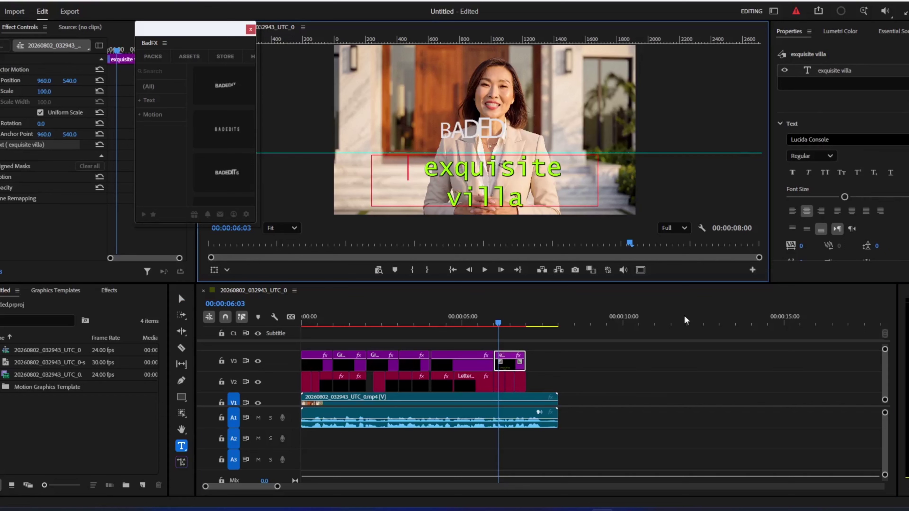
click(500, 387)
click(788, 92)
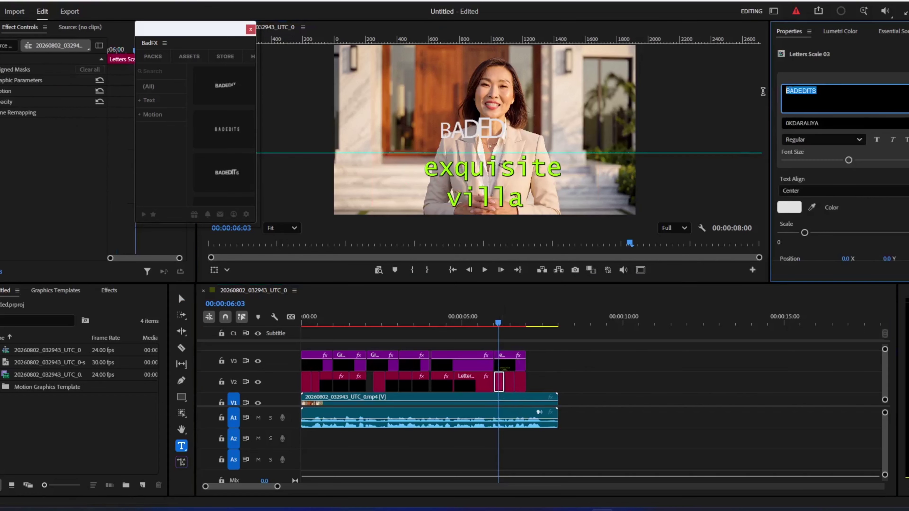
text(this)
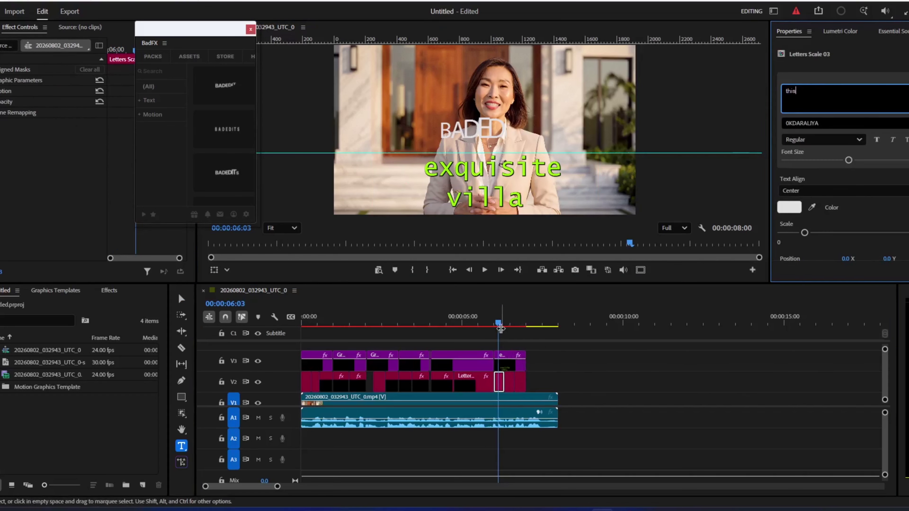
Move "exquisite" from the caption graphic into the second Letters Scale 03 segment at 00:00:06:11, replacing "BADEDITS"
drag(500, 328, 509, 322)
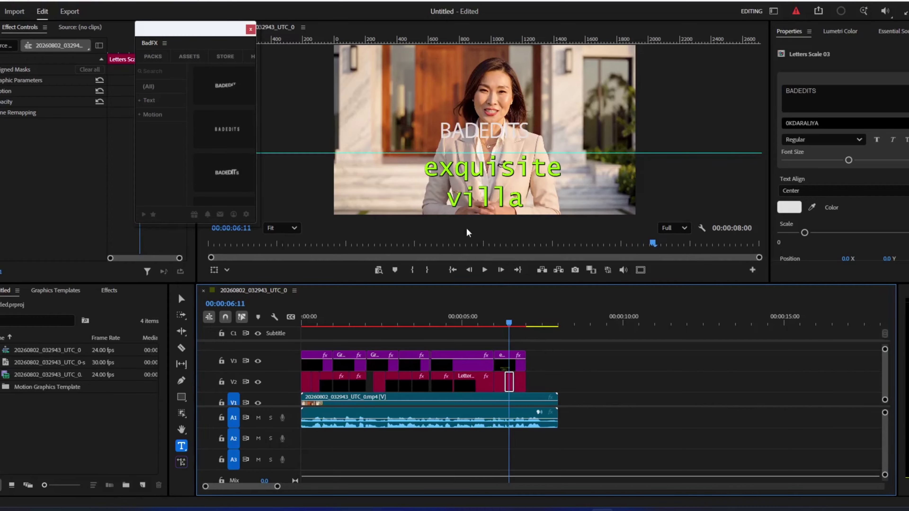
click(441, 166)
key(shift+Left)
key(shift+Left)
key(shift+Left)
key(shift+Left)
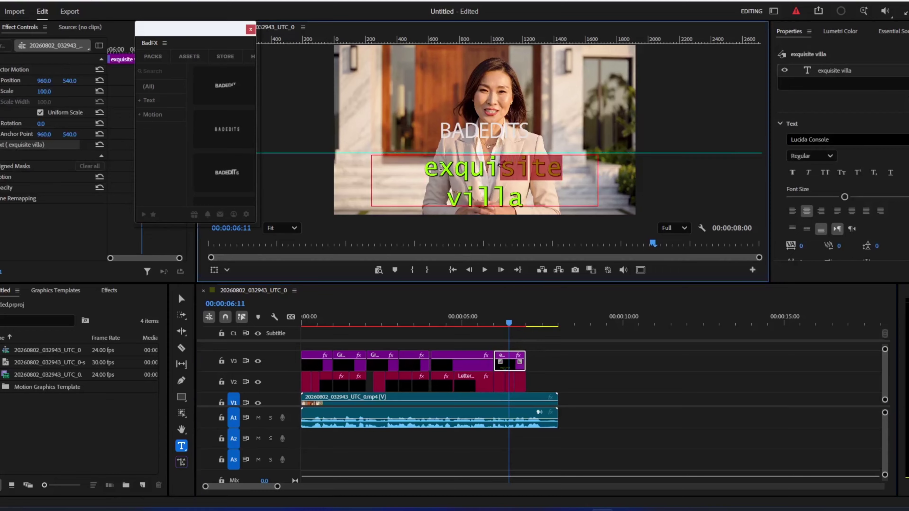
shift+click(409, 166)
key(ctrl+c)
key(BackSpace)
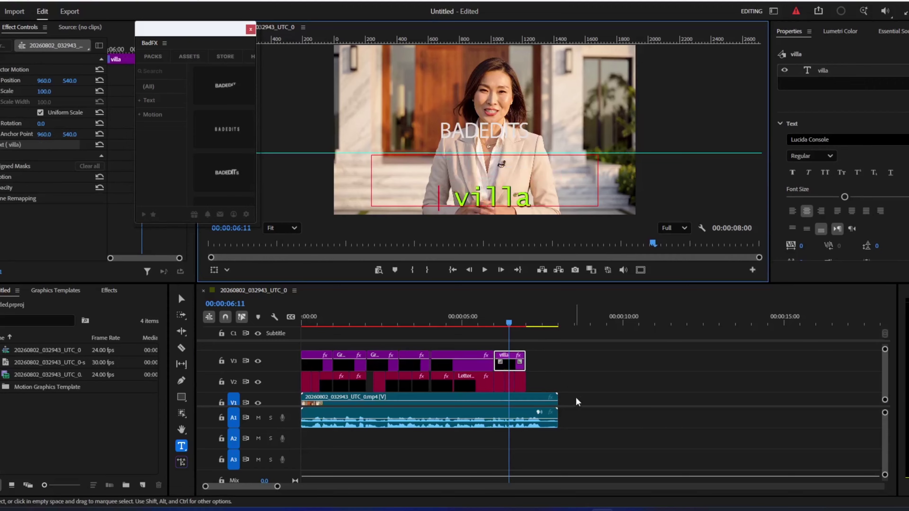
click(511, 384)
click(511, 385)
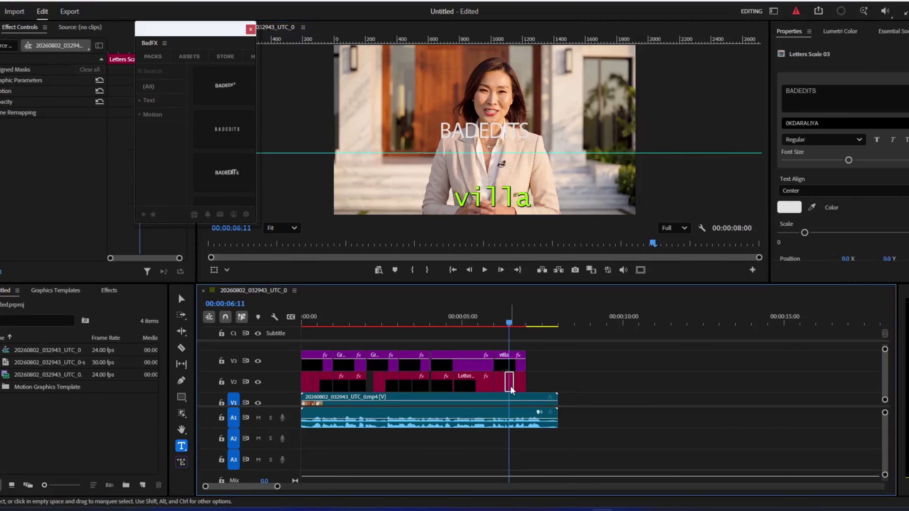
double_click(823, 89)
key(ctrl+v)
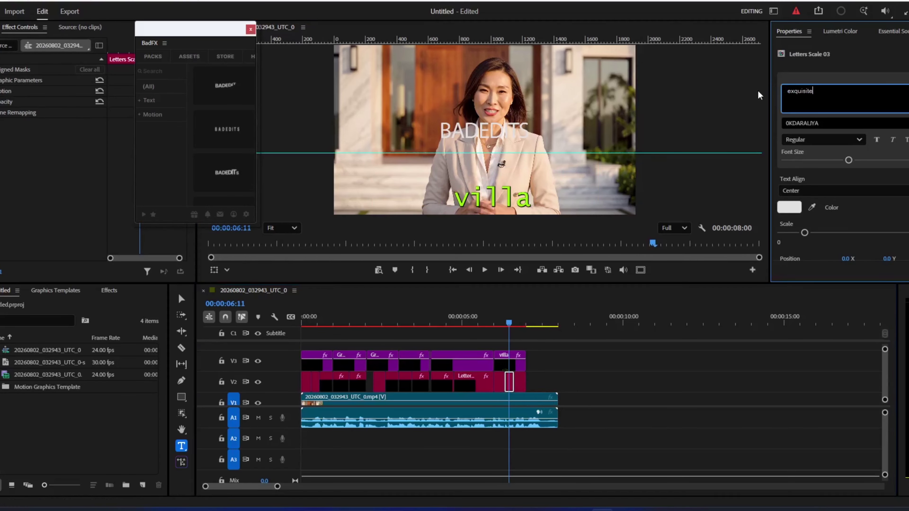
Delete "villa" from the caption graphic and enter it as the text of the last Letters Scale 03 segment
click(520, 324)
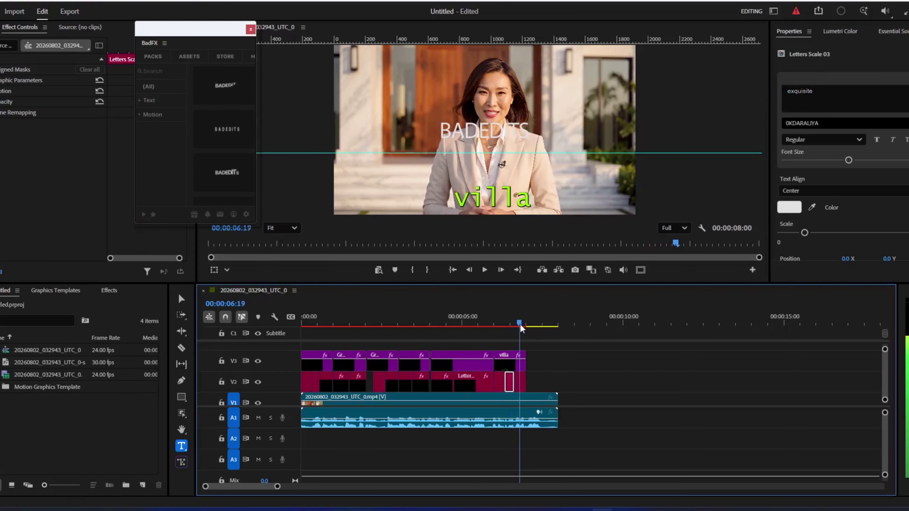
click(521, 385)
double_click(529, 195)
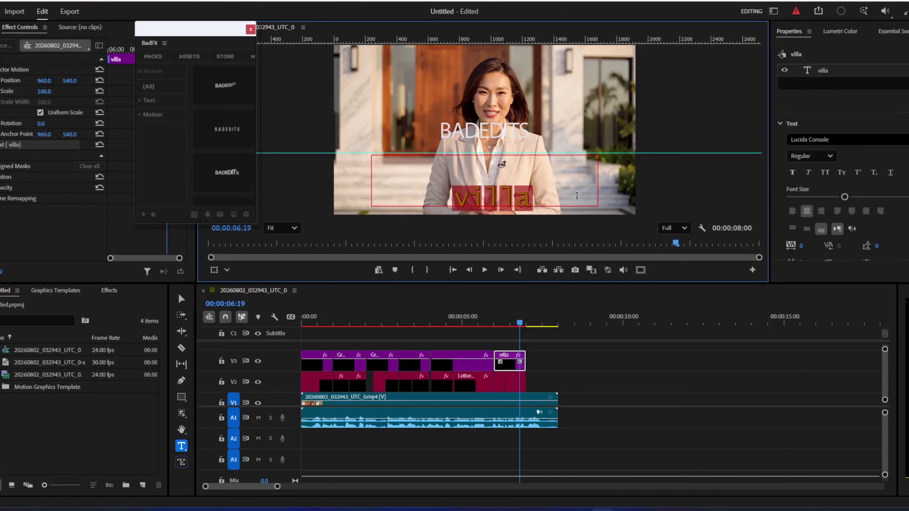
key(Delete)
click(522, 385)
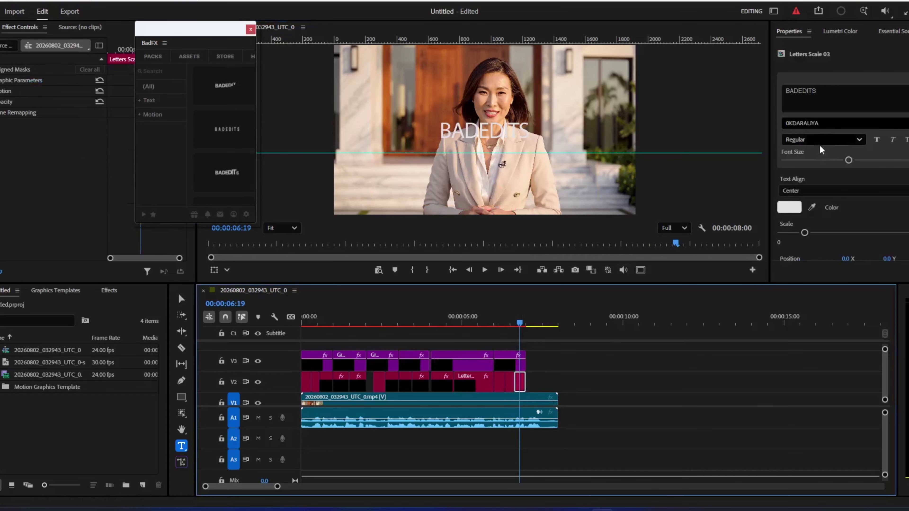
click(788, 91)
key(ctrl+a)
text(villa)
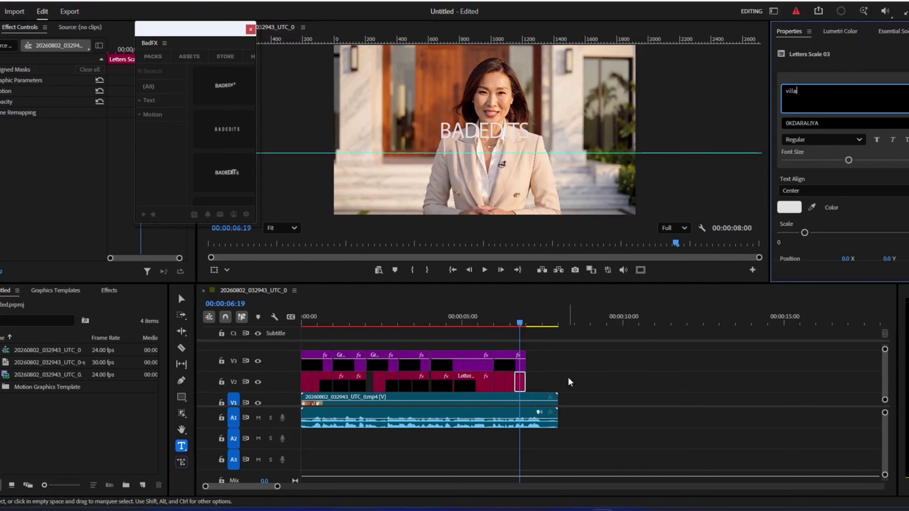
mouse_move(519, 321)
mouse_down()
mouse_move(491, 320)
mouse_move(521, 324)
mouse_up()
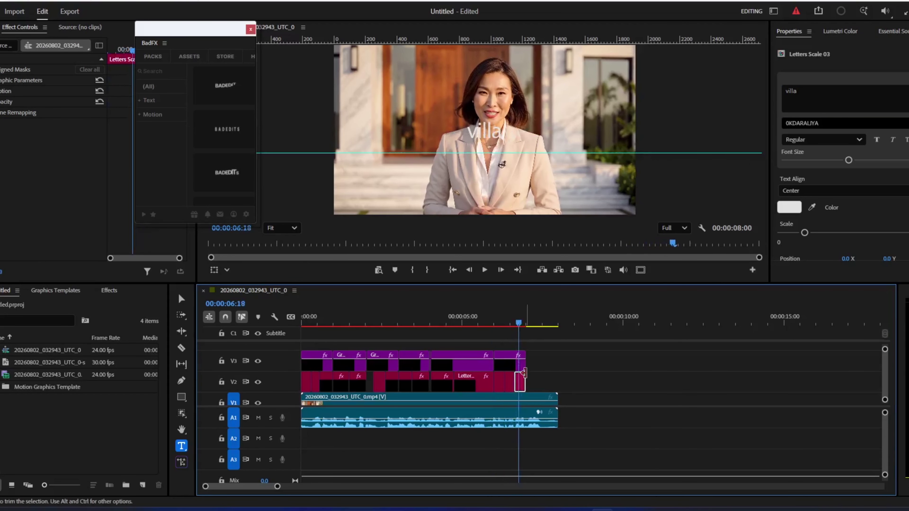
Set the font of the "villa" segment to Scorched Earth and scale the word up moderately
click(522, 386)
click(521, 386)
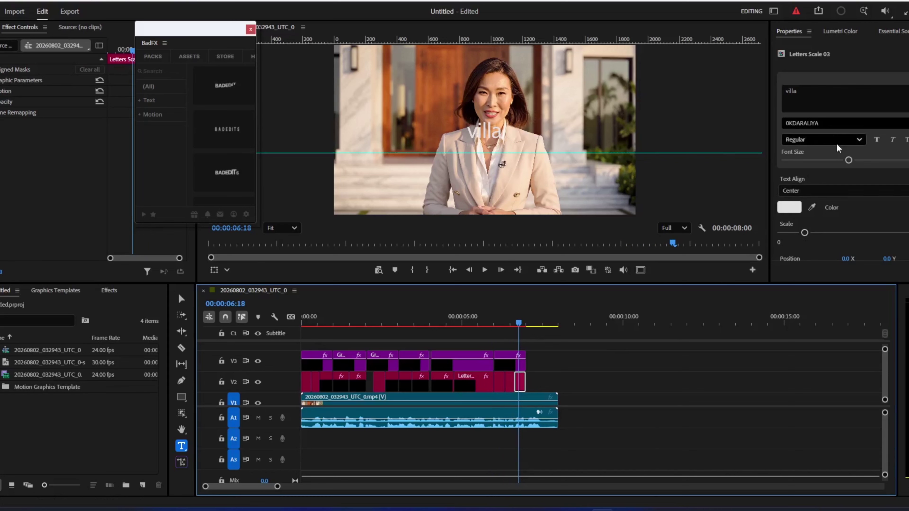
click(804, 123)
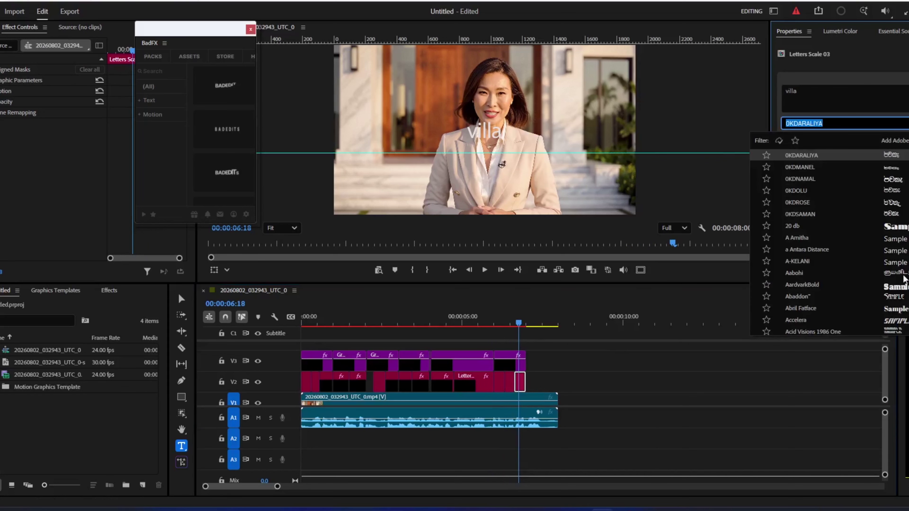
scroll(904, 280, down, 1)
drag(908, 154, 908, 292)
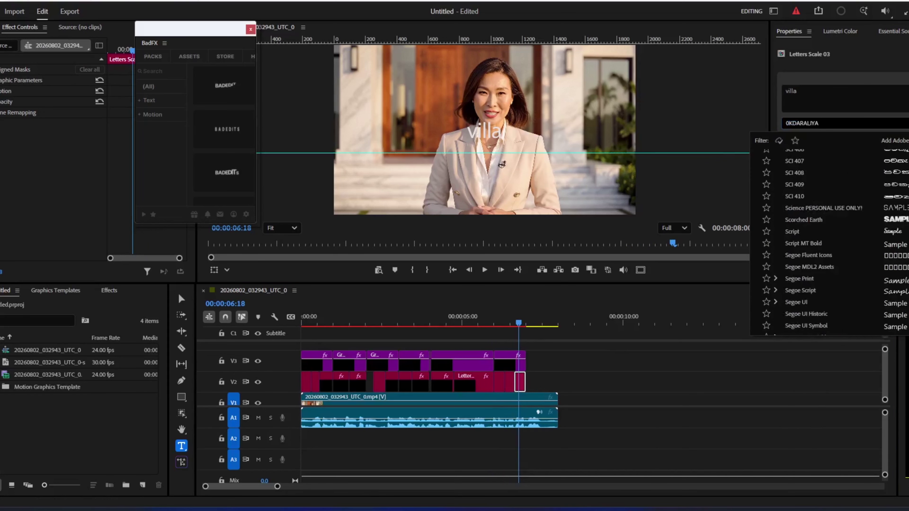
click(900, 219)
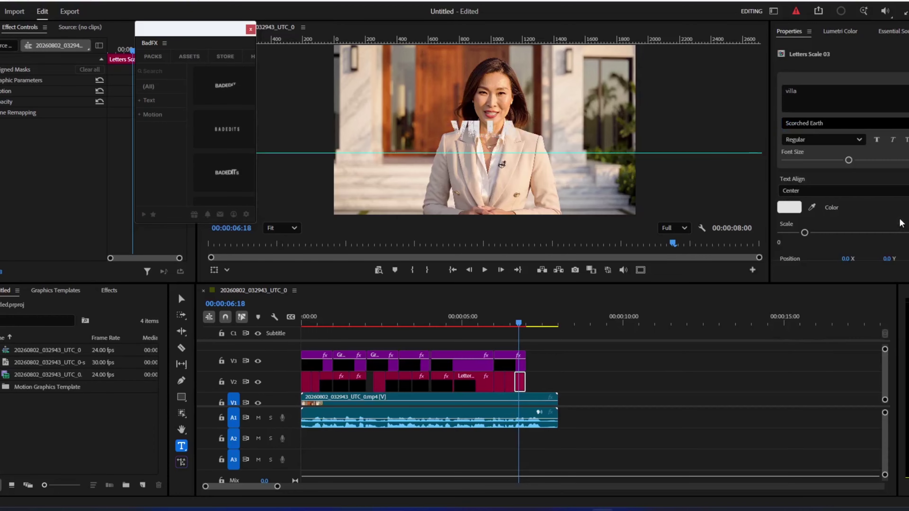
drag(799, 235, 824, 232)
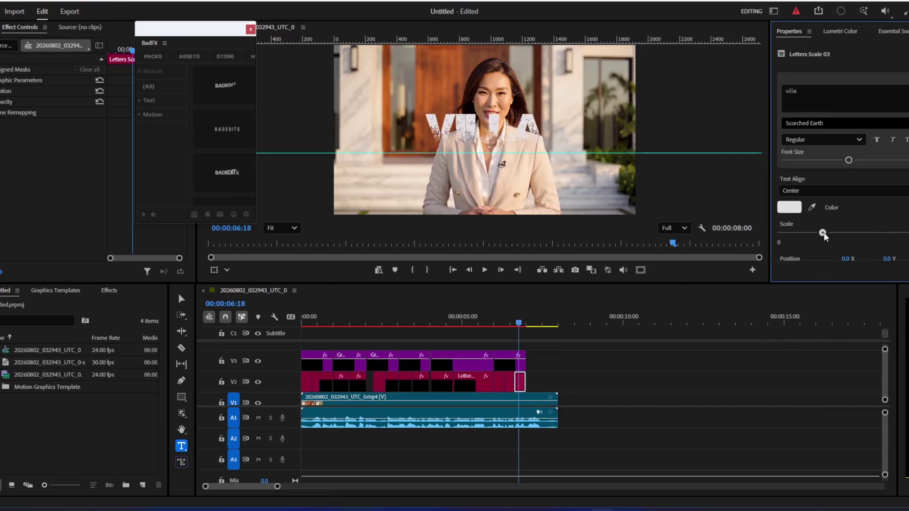
Recolour the word "villa" to a saturated violet and lower it to a Y position of 151
click(793, 208)
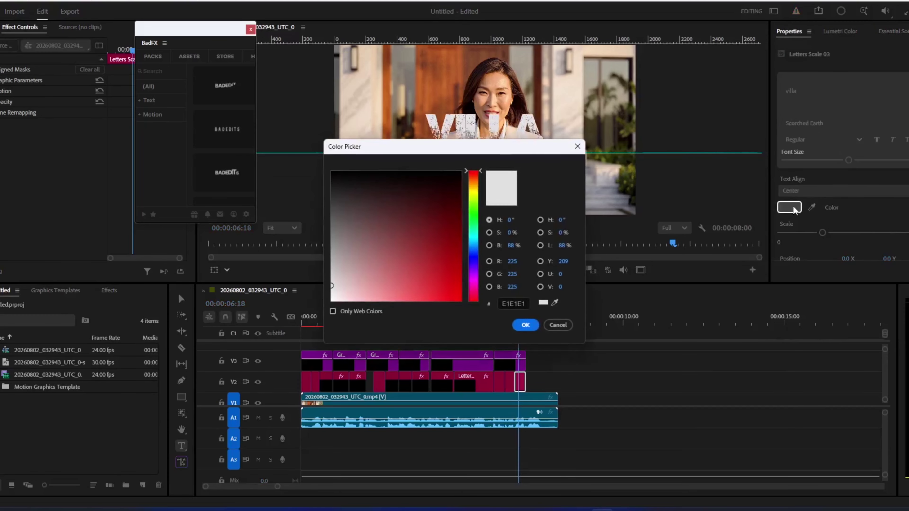
click(476, 268)
click(449, 283)
click(526, 324)
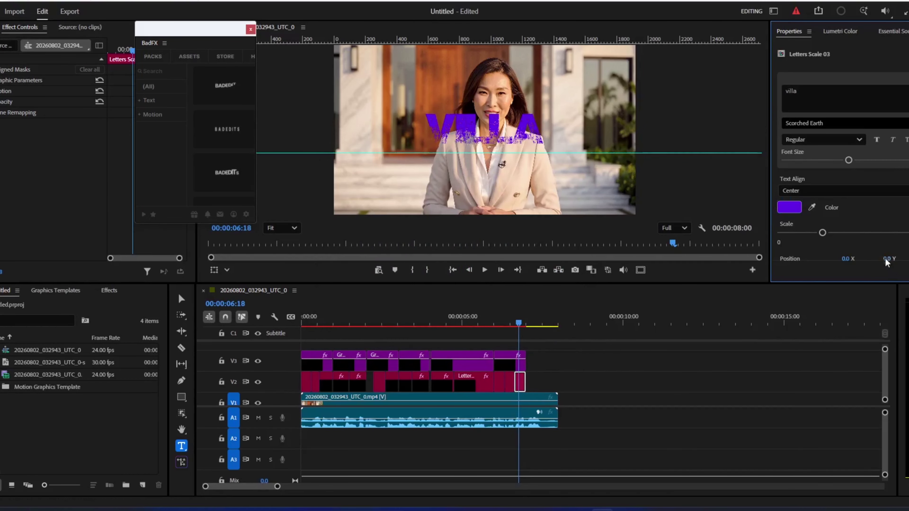
drag(886, 259, 905, 259)
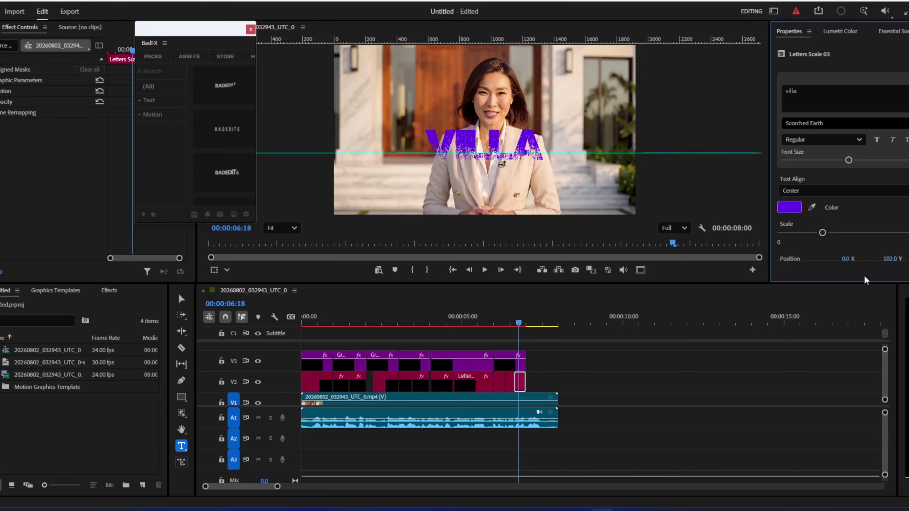
Change the "exquisite" segment at 00:00:06:10 to the Magison font and the cyan text colour 0FFCFF
click(509, 381)
drag(519, 324, 508, 324)
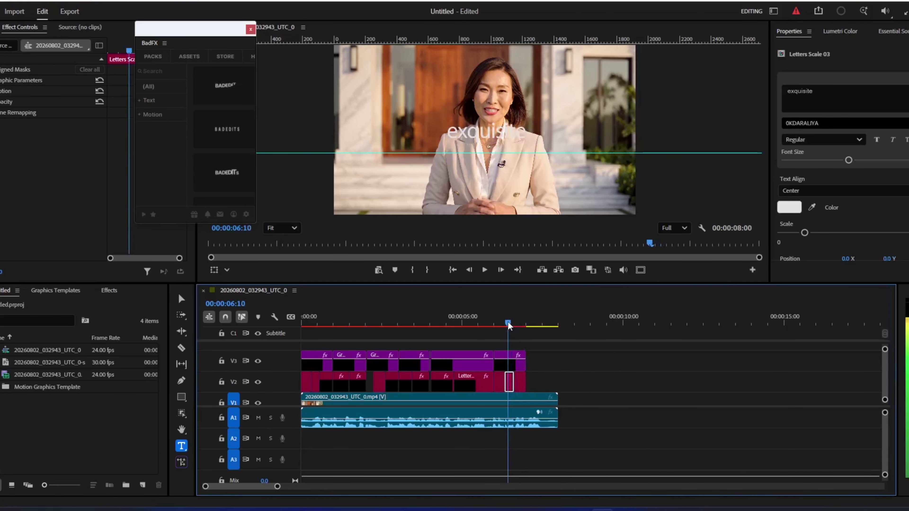
click(907, 123)
scroll(829, 242, down, 1)
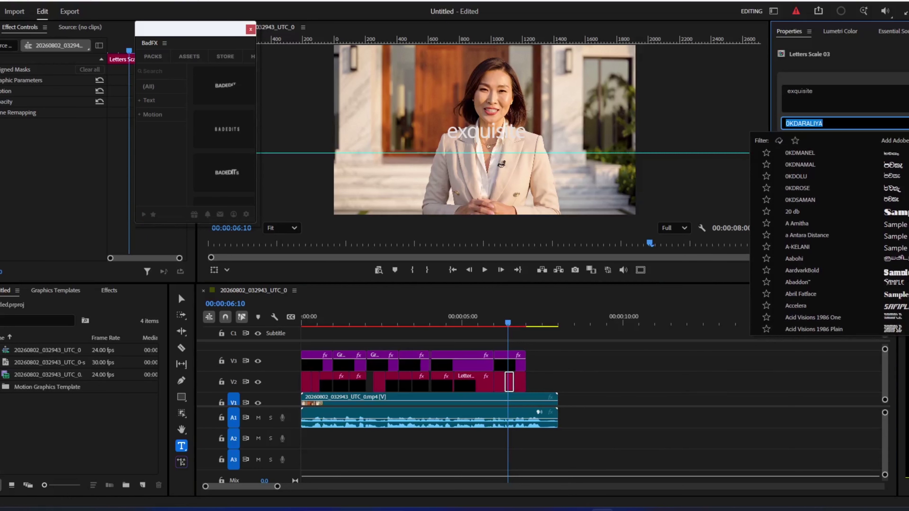
scroll(823, 236, down, 20)
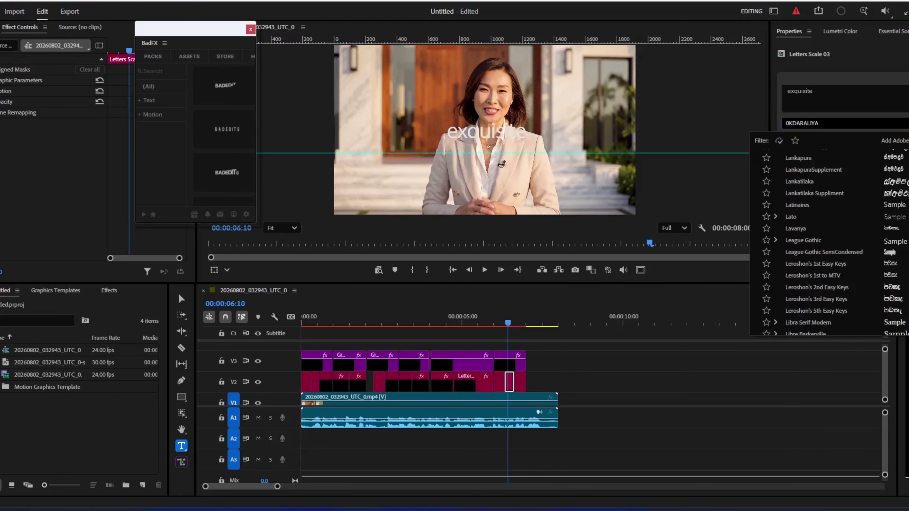
click(903, 314)
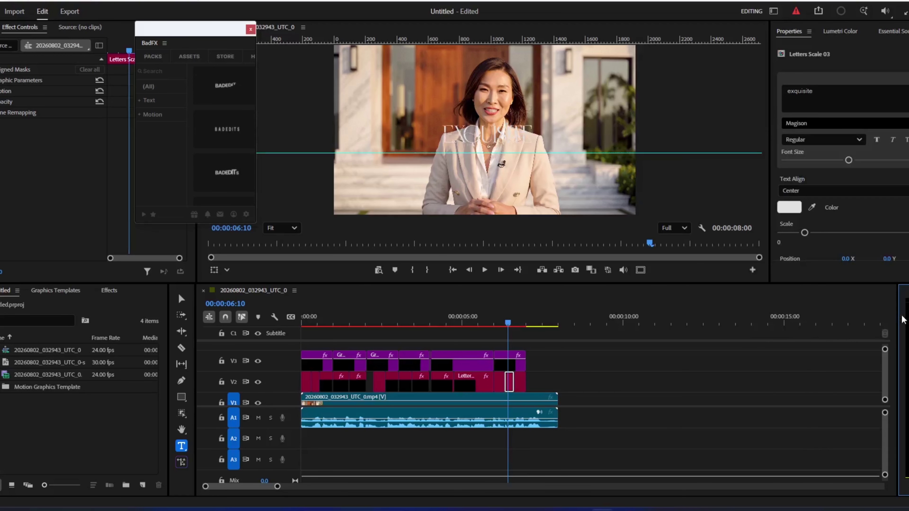
click(791, 208)
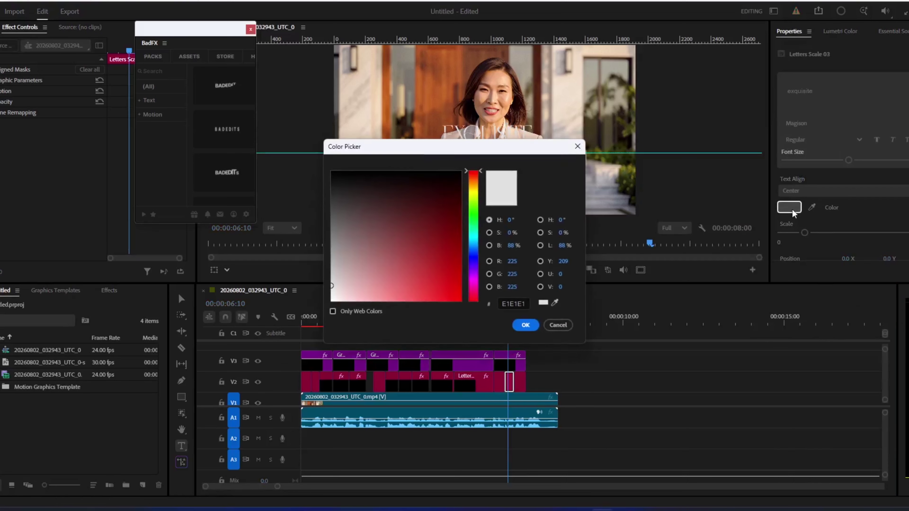
drag(474, 248, 474, 236)
click(453, 302)
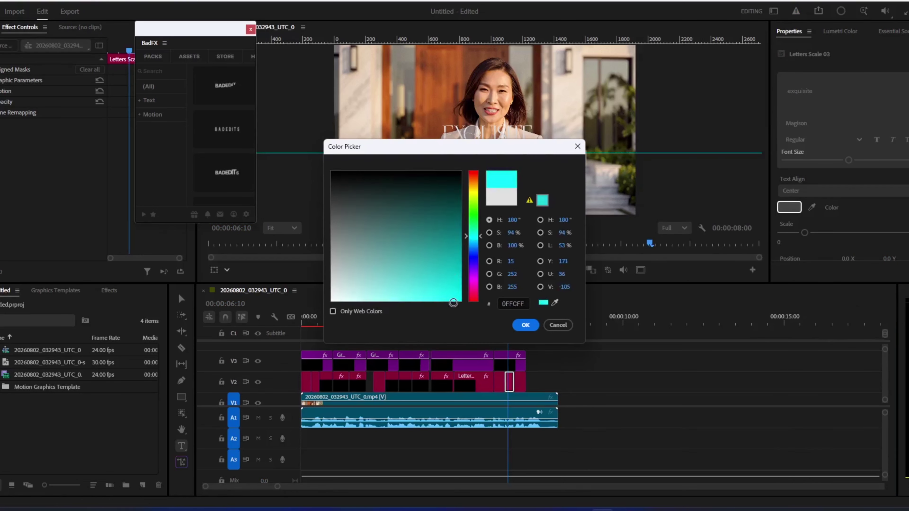
click(525, 325)
Scale up the word "exquisite" and lower it to a Y position of 98
drag(805, 232, 825, 232)
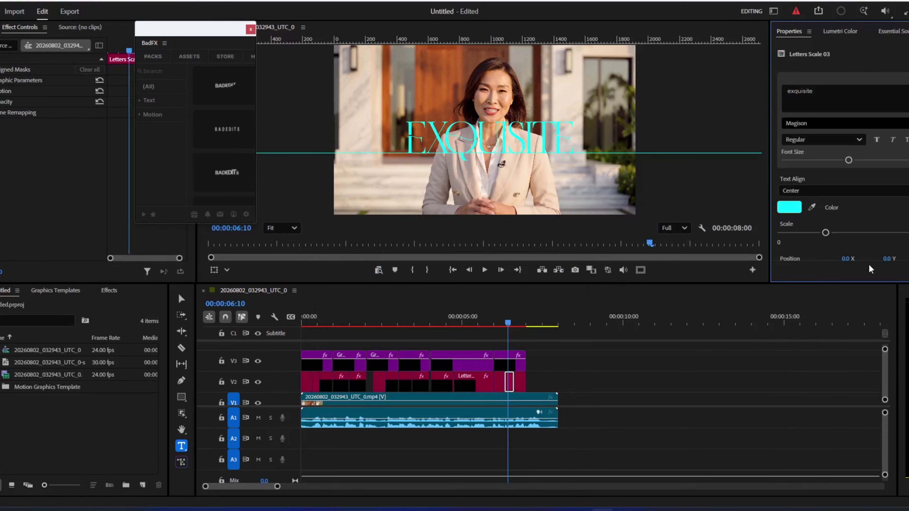
drag(890, 259, 907, 259)
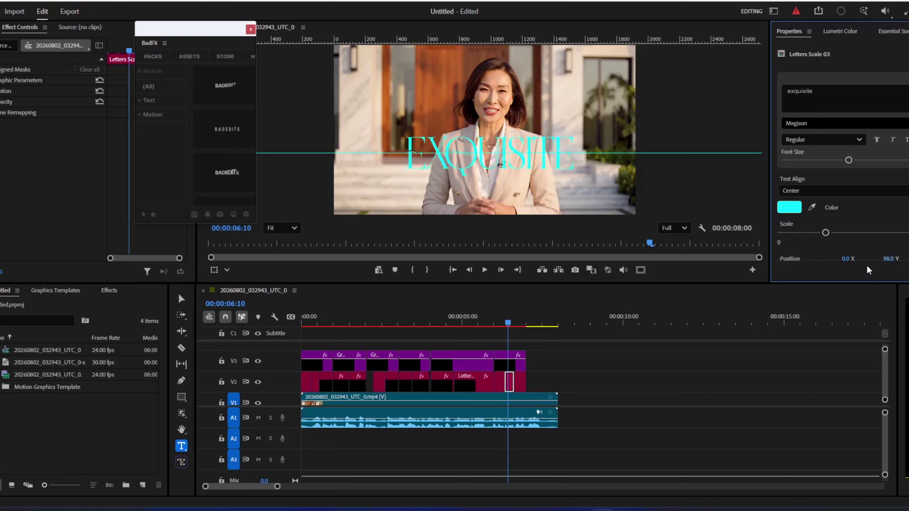
Change the "this" segment at 00:00:06:05 to the Abaddon font and the near-black text colour 020000
drag(504, 322, 501, 321)
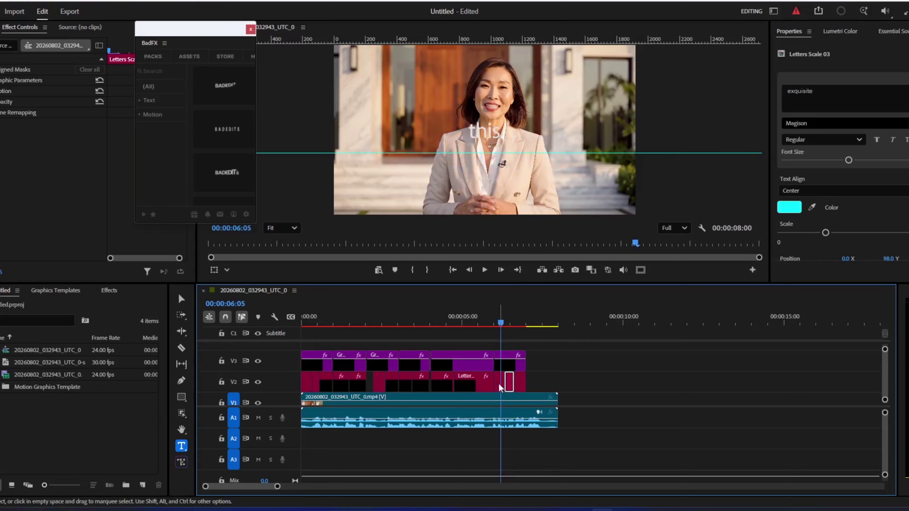
click(499, 384)
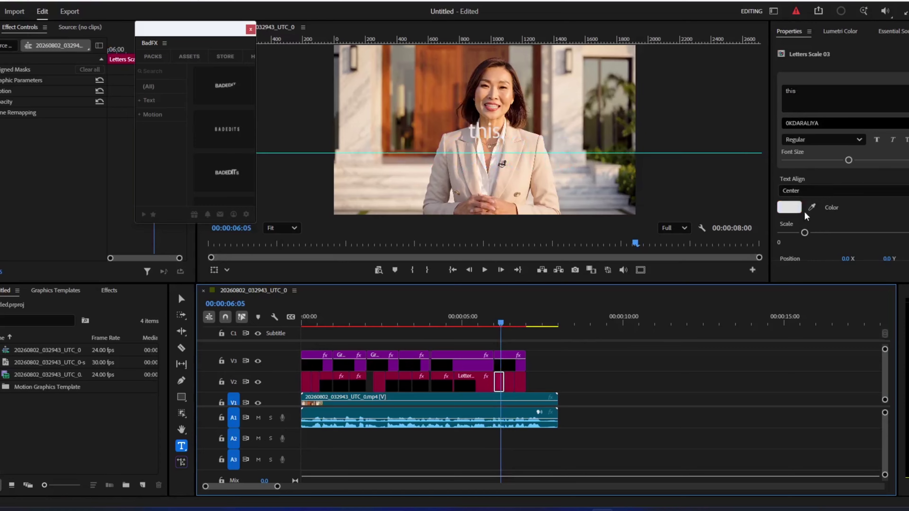
click(823, 123)
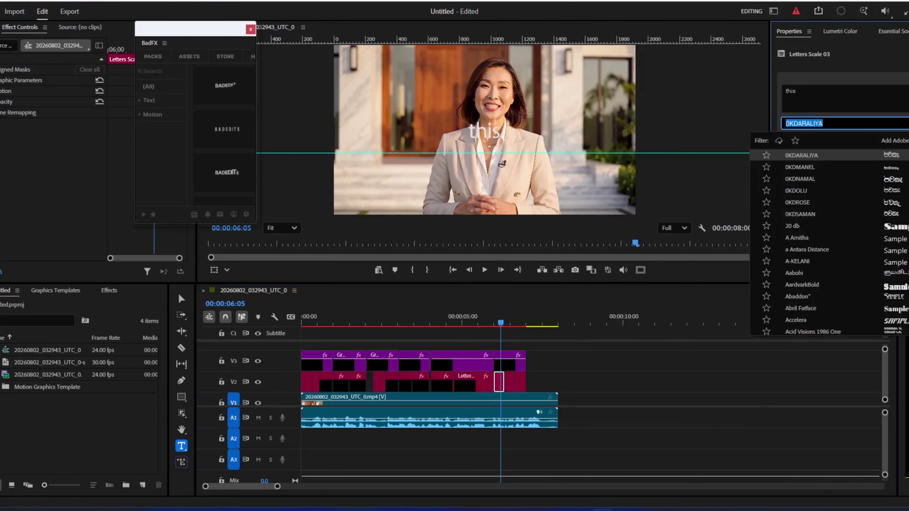
scroll(892, 265, down, 1)
click(900, 289)
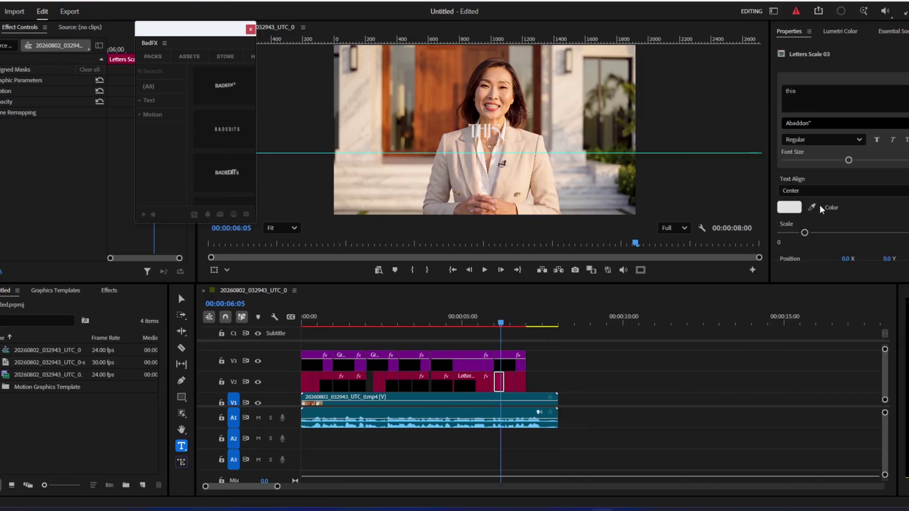
click(790, 207)
drag(449, 208, 445, 171)
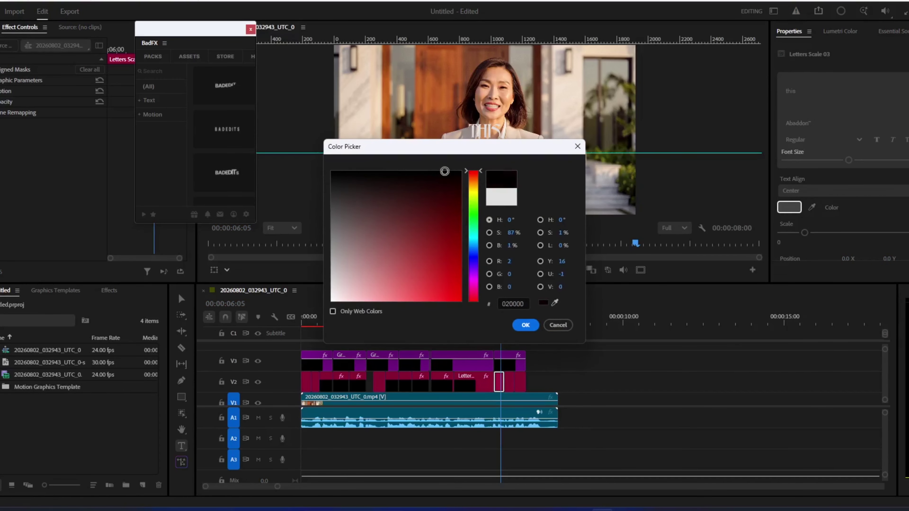
click(517, 322)
Enlarge the word "this" and lower it to a Y position of 124
drag(805, 233, 839, 233)
drag(887, 258, 908, 259)
Scale the word "villa" up further at 00:00:06:20 so it spans most of the frame's width
drag(500, 324, 521, 328)
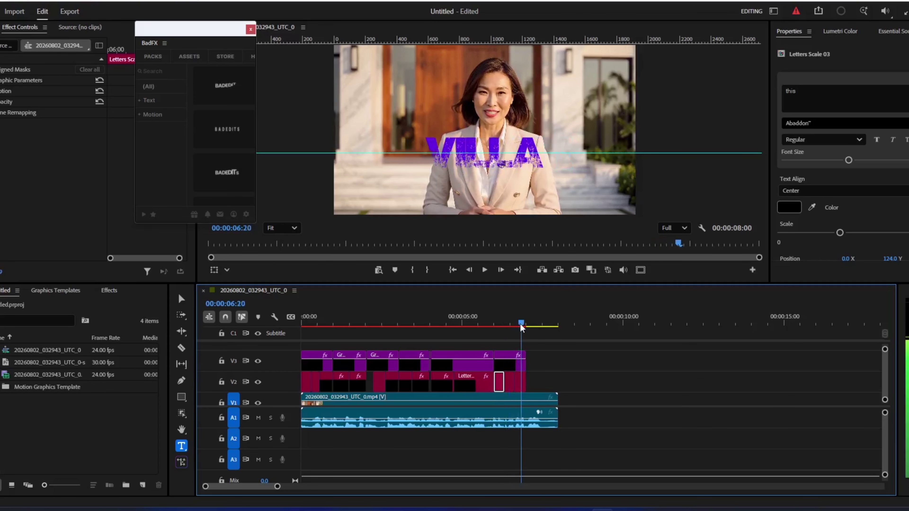
click(522, 376)
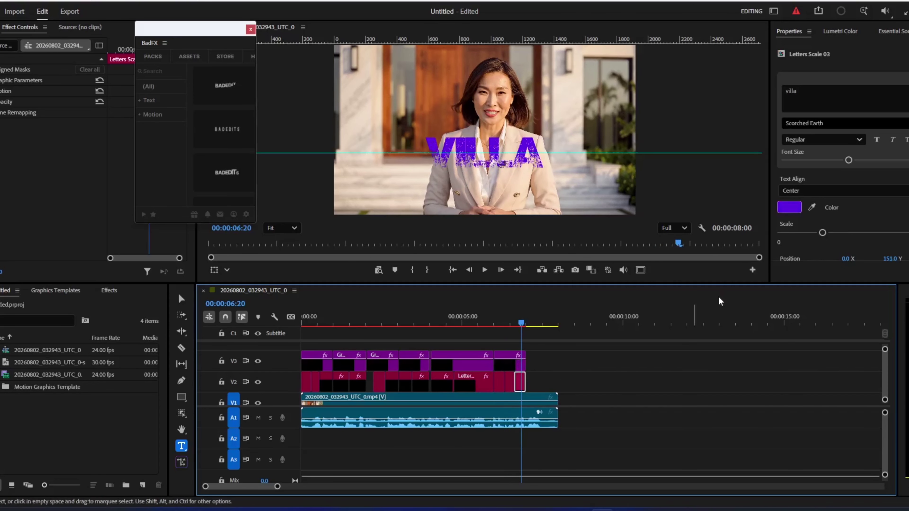
drag(826, 232, 865, 233)
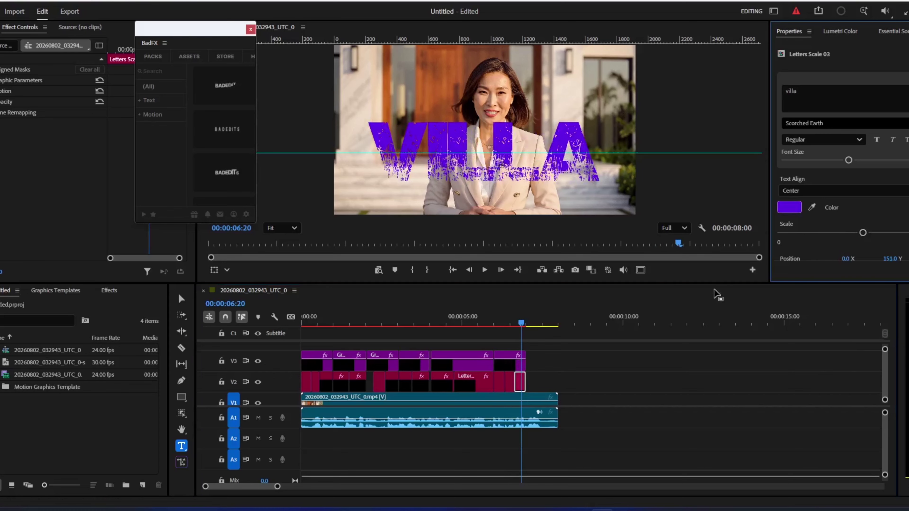
Play the whole sequence from the start to review the animated captions, then return to the "villa" segment at 00:00:06:18
drag(540, 320, 300, 302)
click(484, 270)
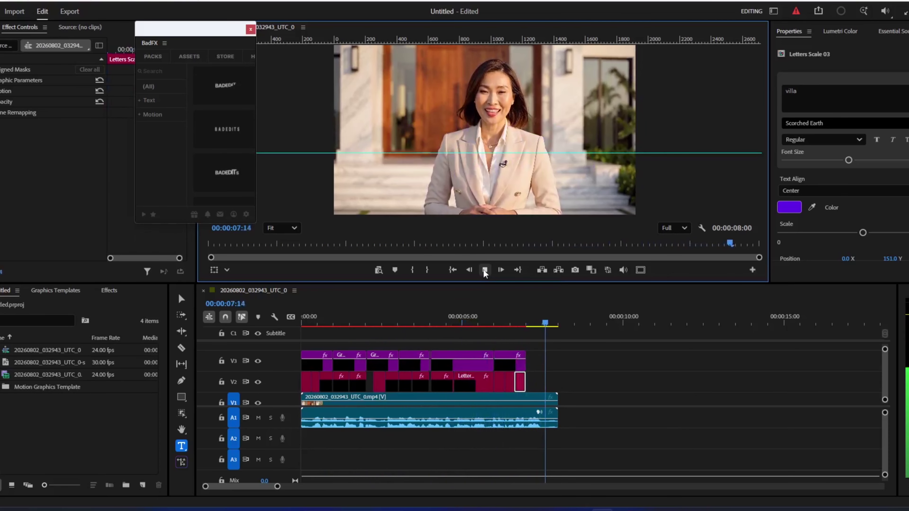
drag(560, 323, 523, 320)
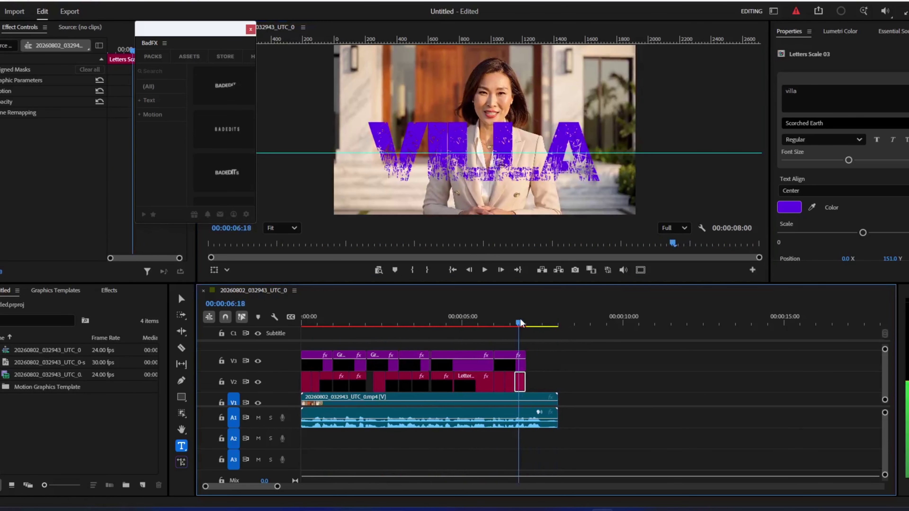